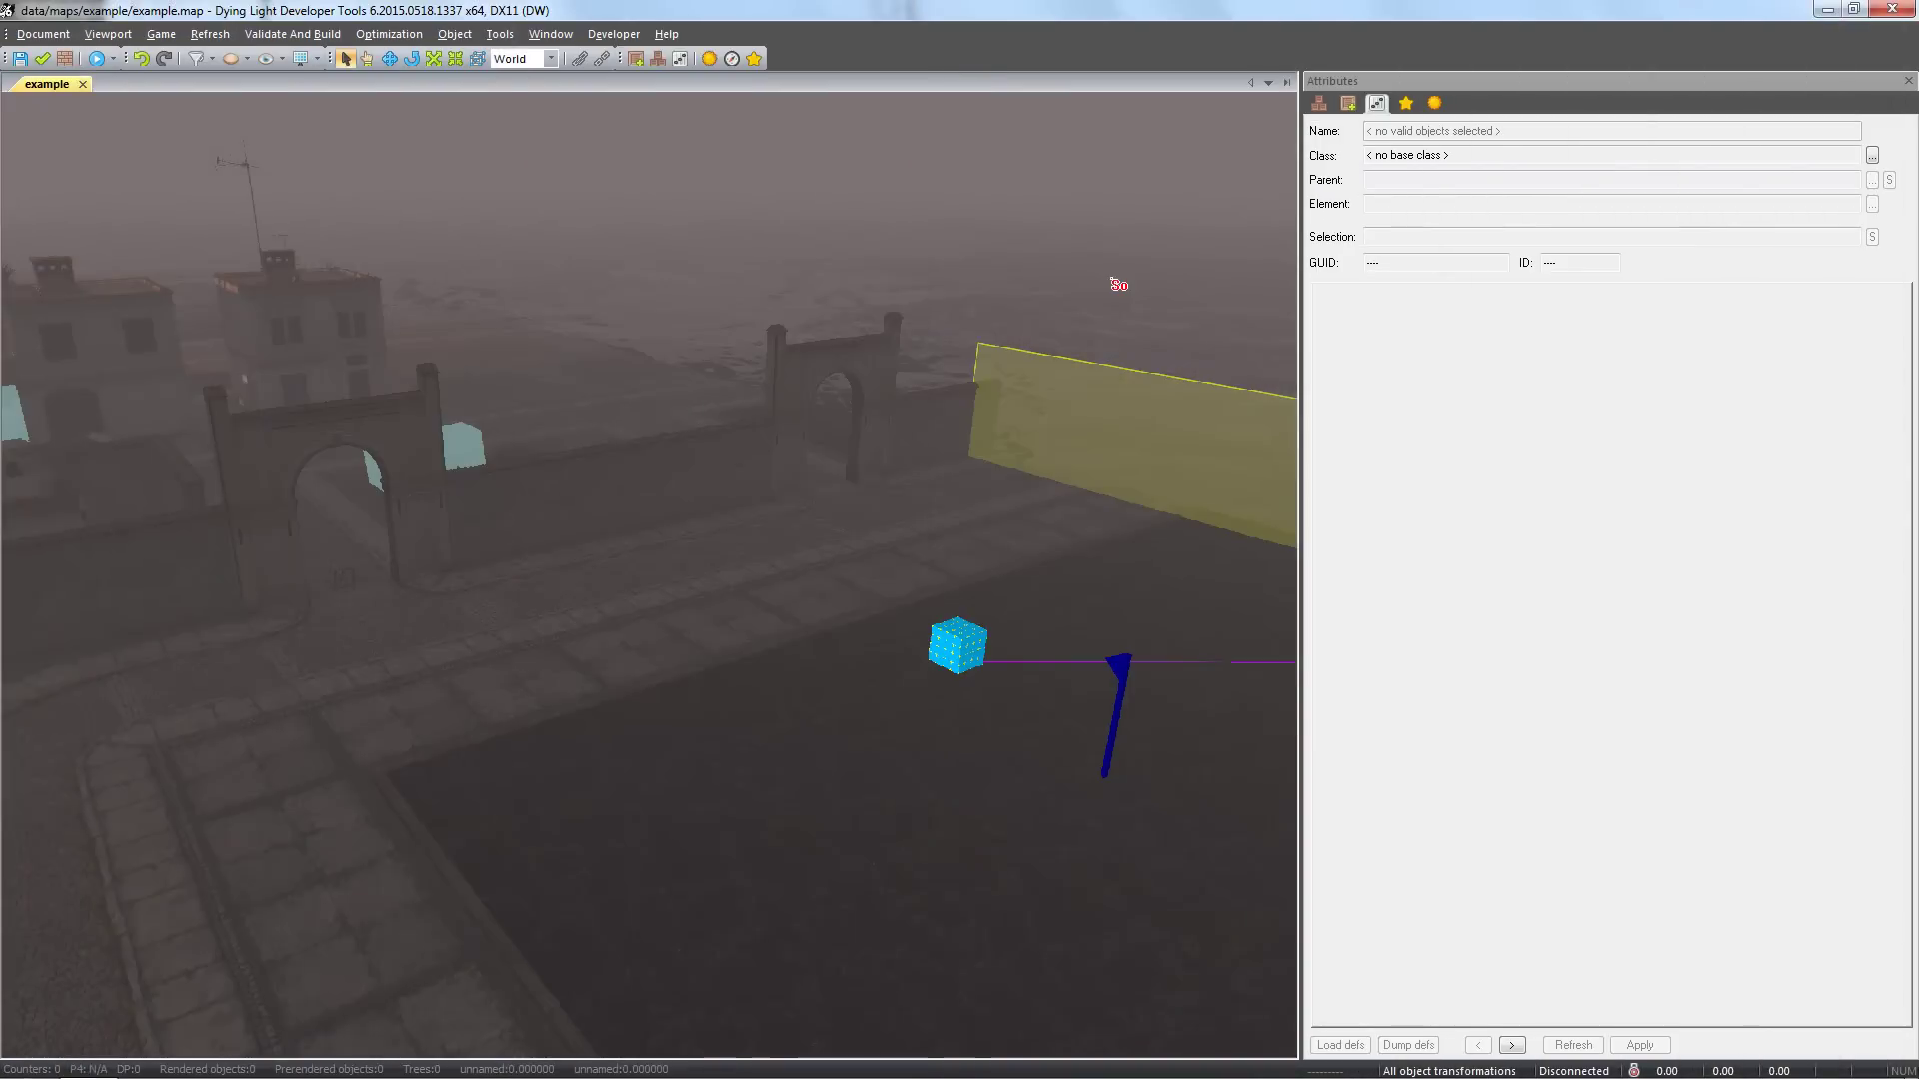
- Place a Trigger object from the common object types on the wall above the sidewalk
{"action": "right_click_drag", "start_coordinate": [1075, 289], "coordinate": [1073, 281]}
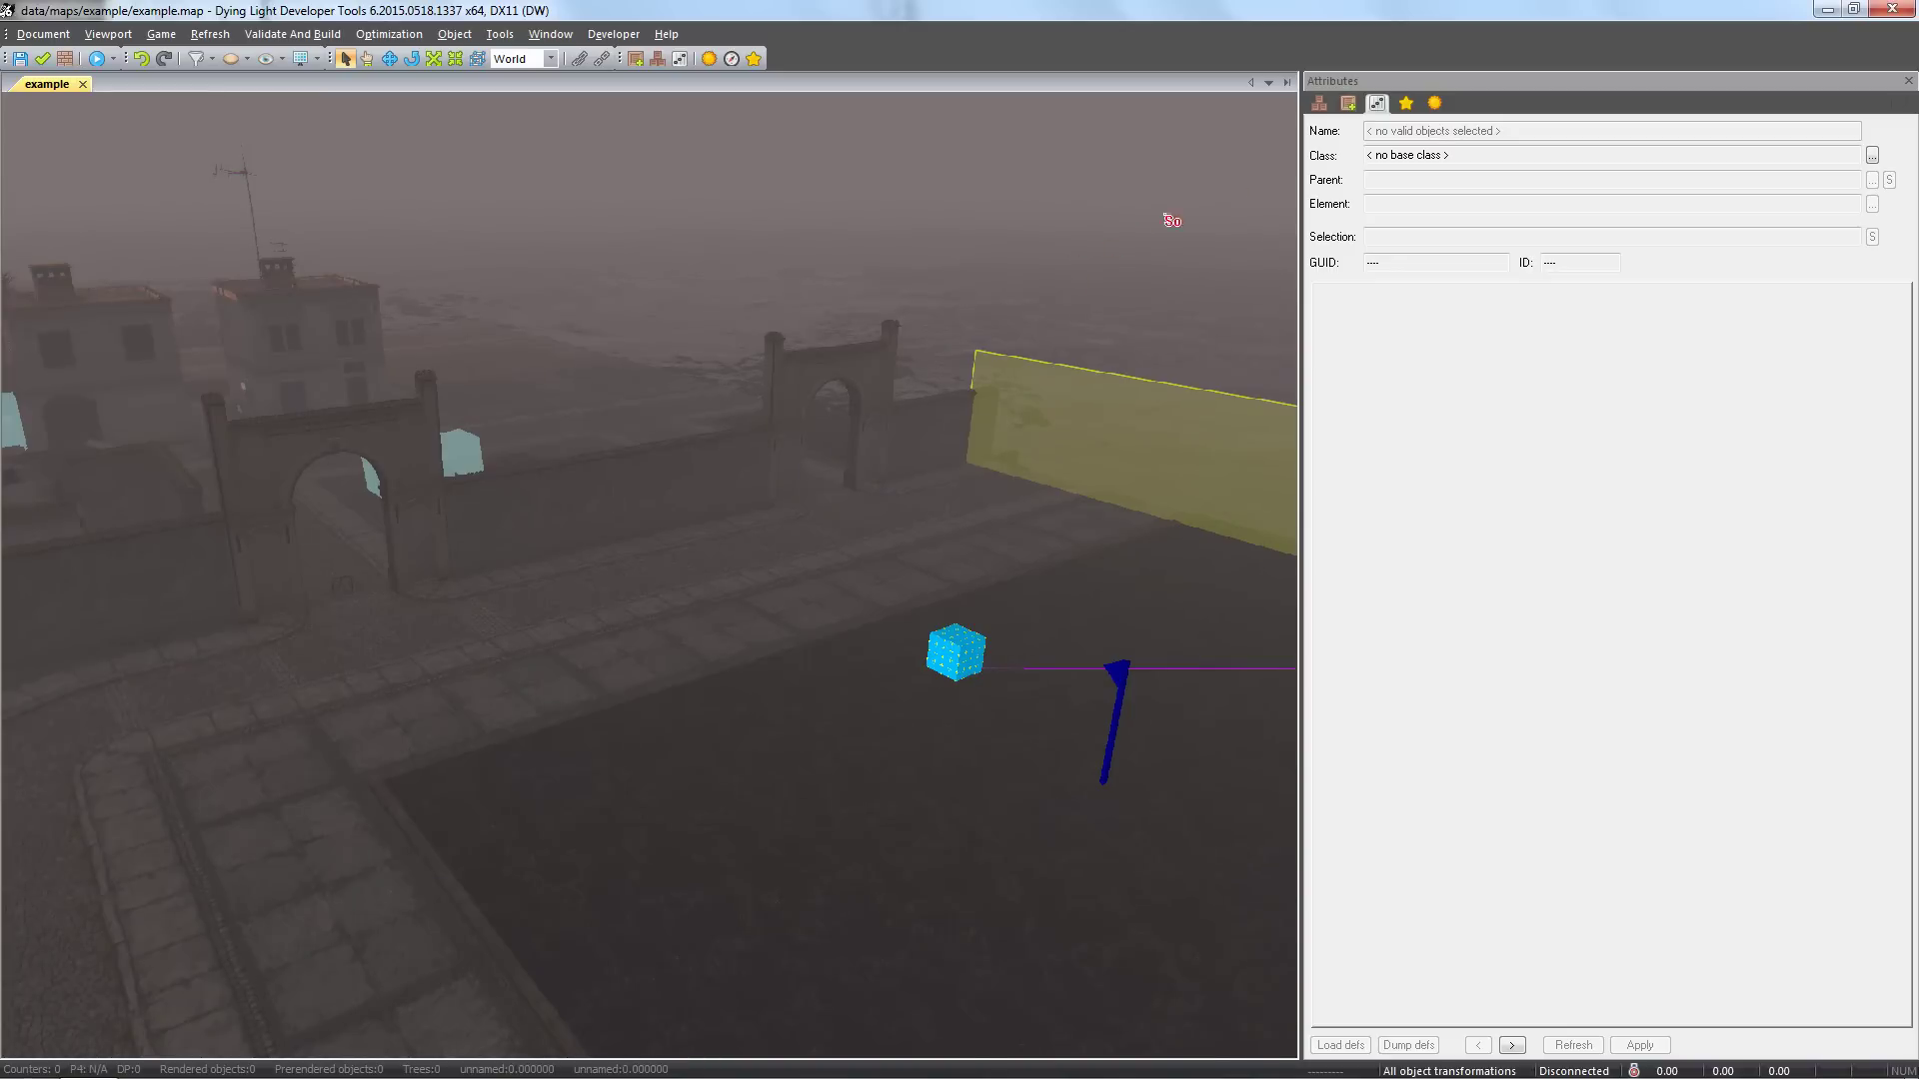
{"action": "left_click", "coordinate": [1346, 104]}
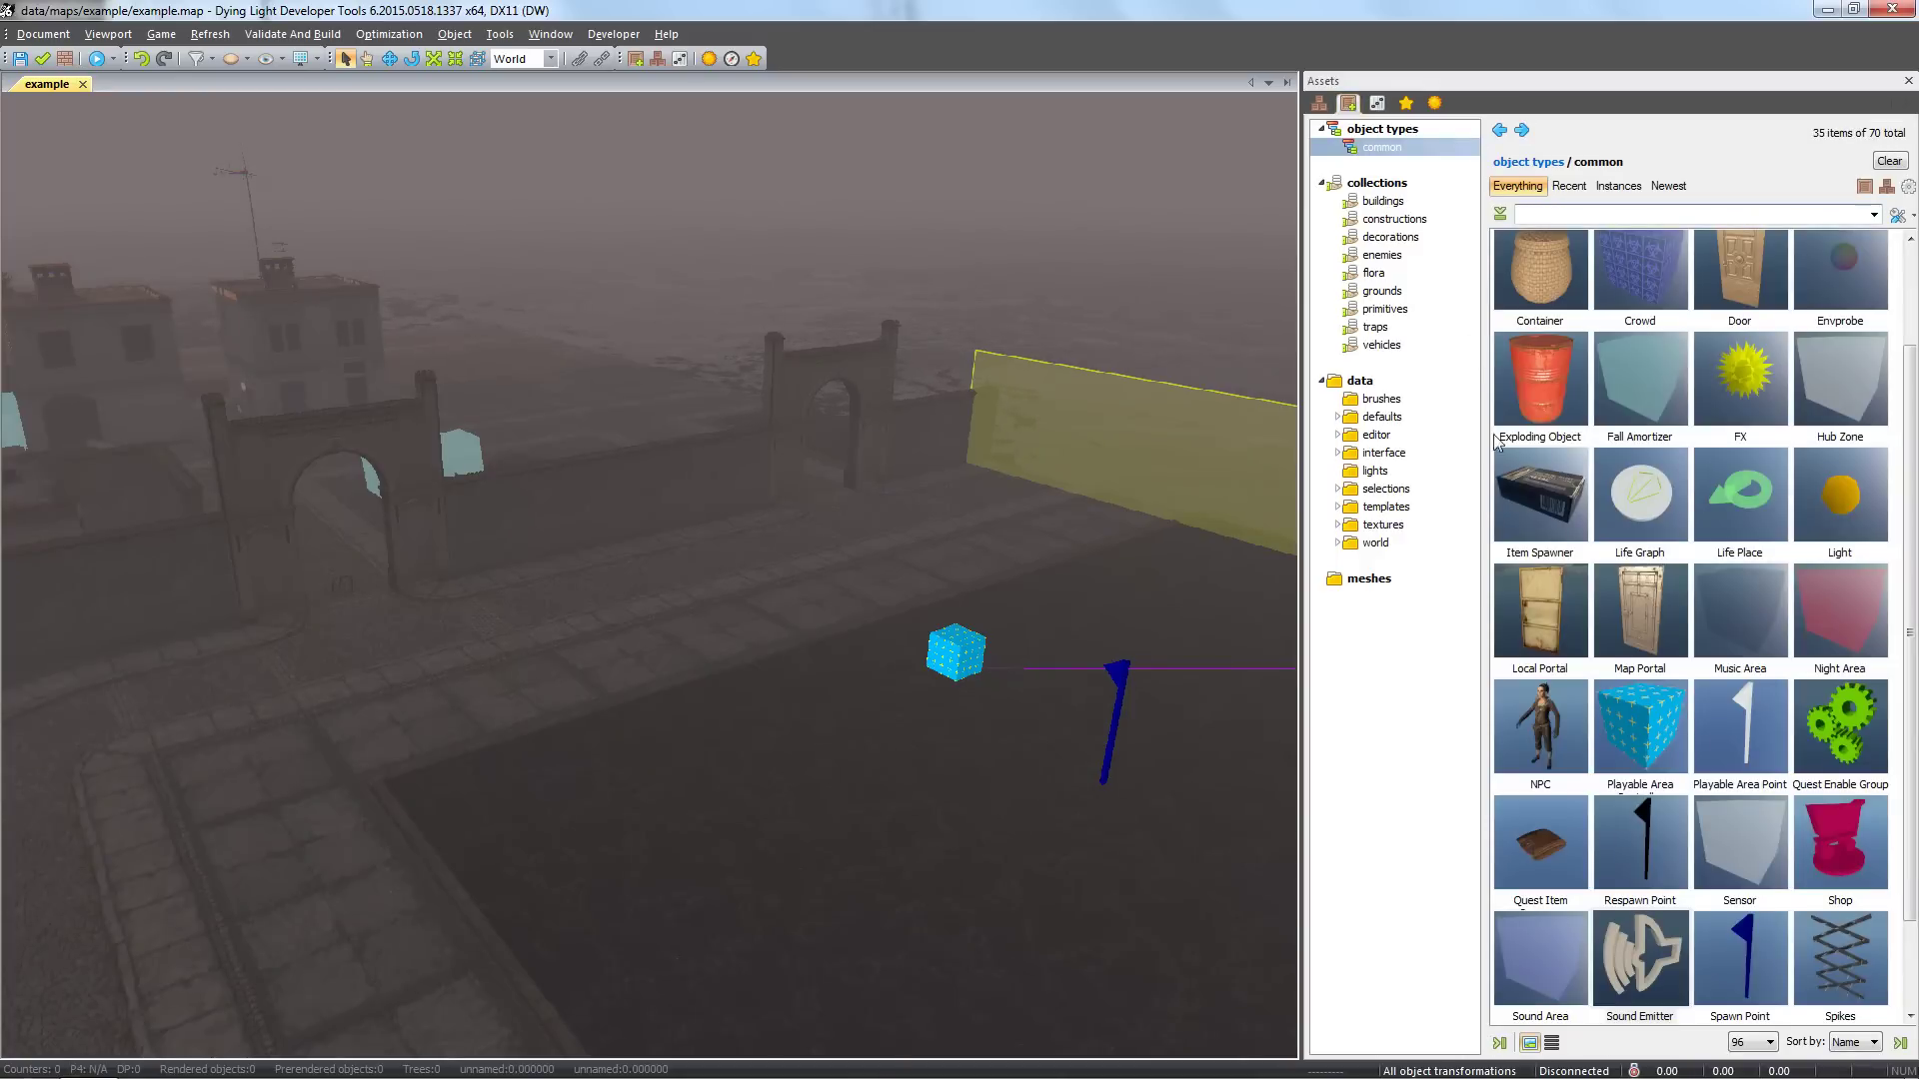
{"action": "scroll", "coordinate": [1713, 741], "scroll_direction": "down", "scroll_amount": 1}
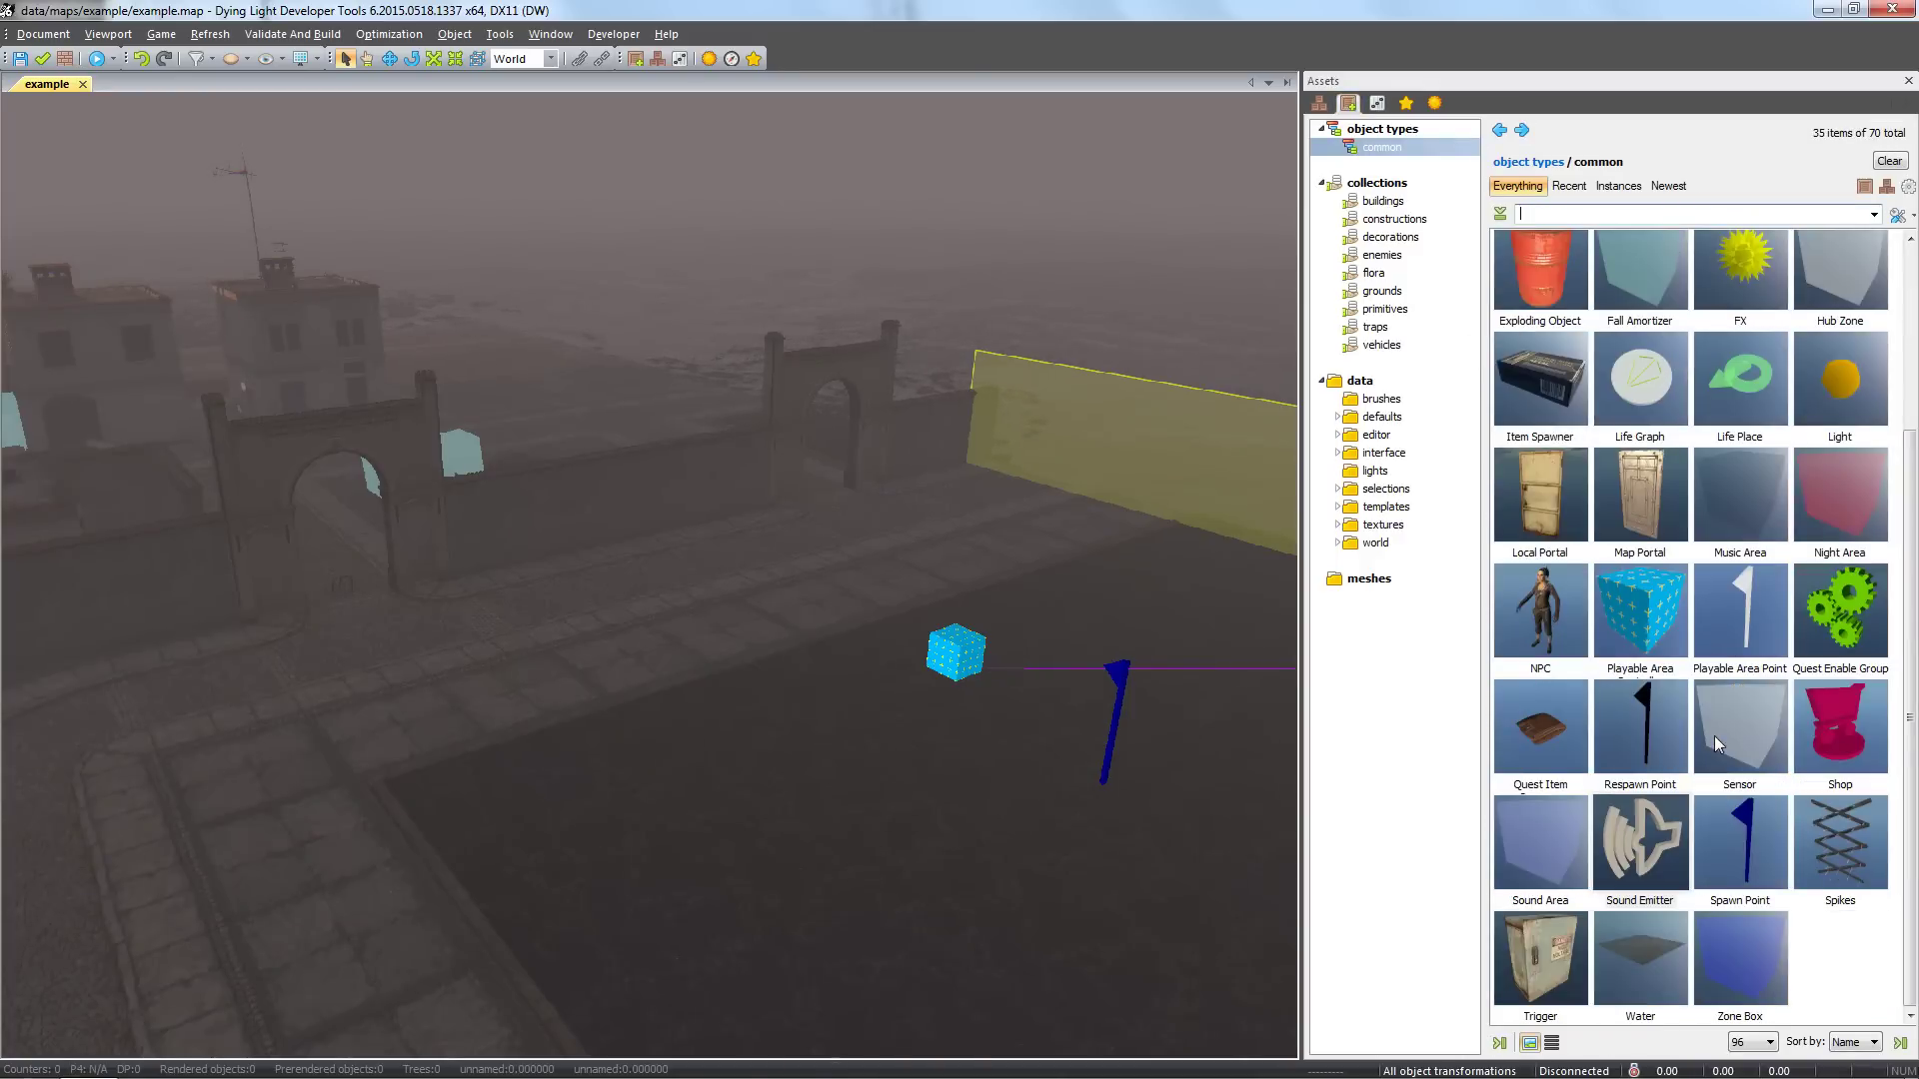
{"action": "left_click", "coordinate": [1551, 949]}
{"action": "left_click_drag", "start_coordinate": [854, 711], "coordinate": [850, 754]}
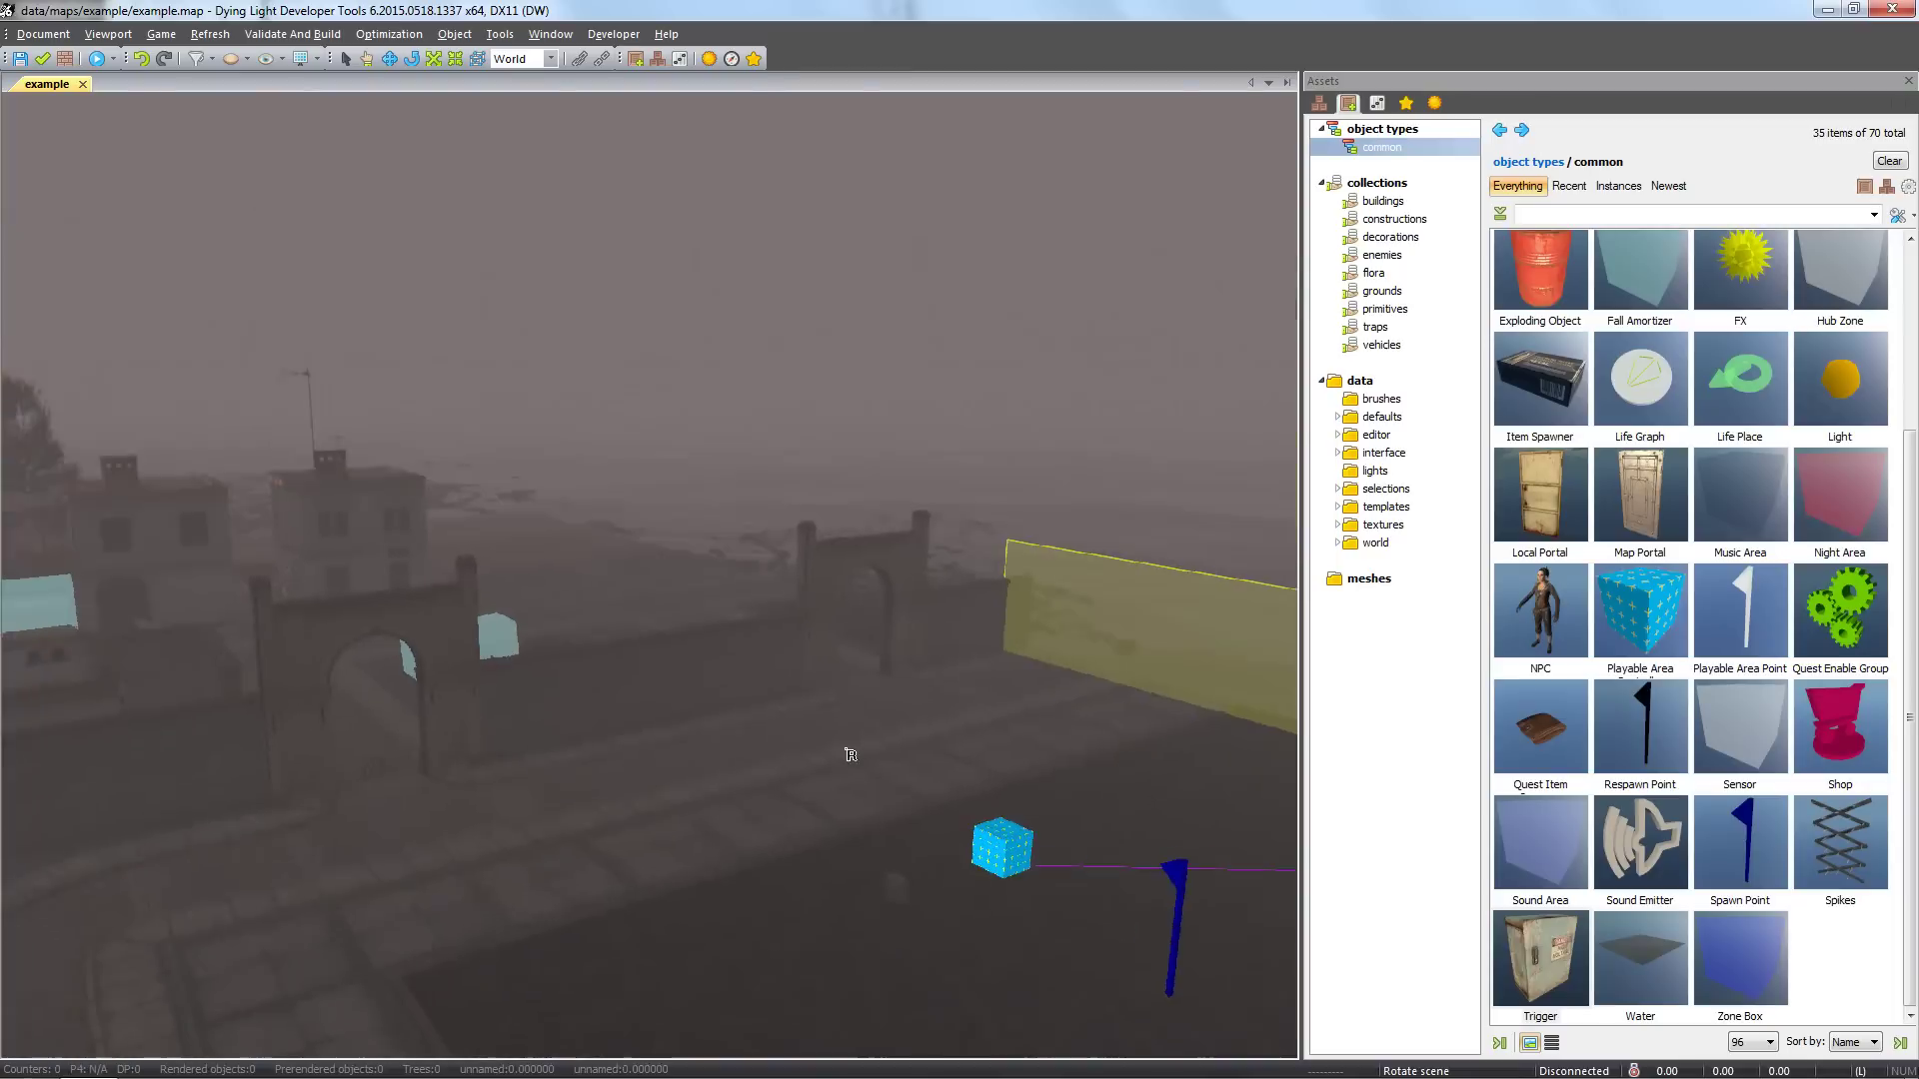
{"action": "key", "text": "w"}
{"action": "right_click_drag", "start_coordinate": [851, 754], "coordinate": [850, 755]}
{"action": "right_click_drag", "start_coordinate": [733, 870], "coordinate": [733, 870]}
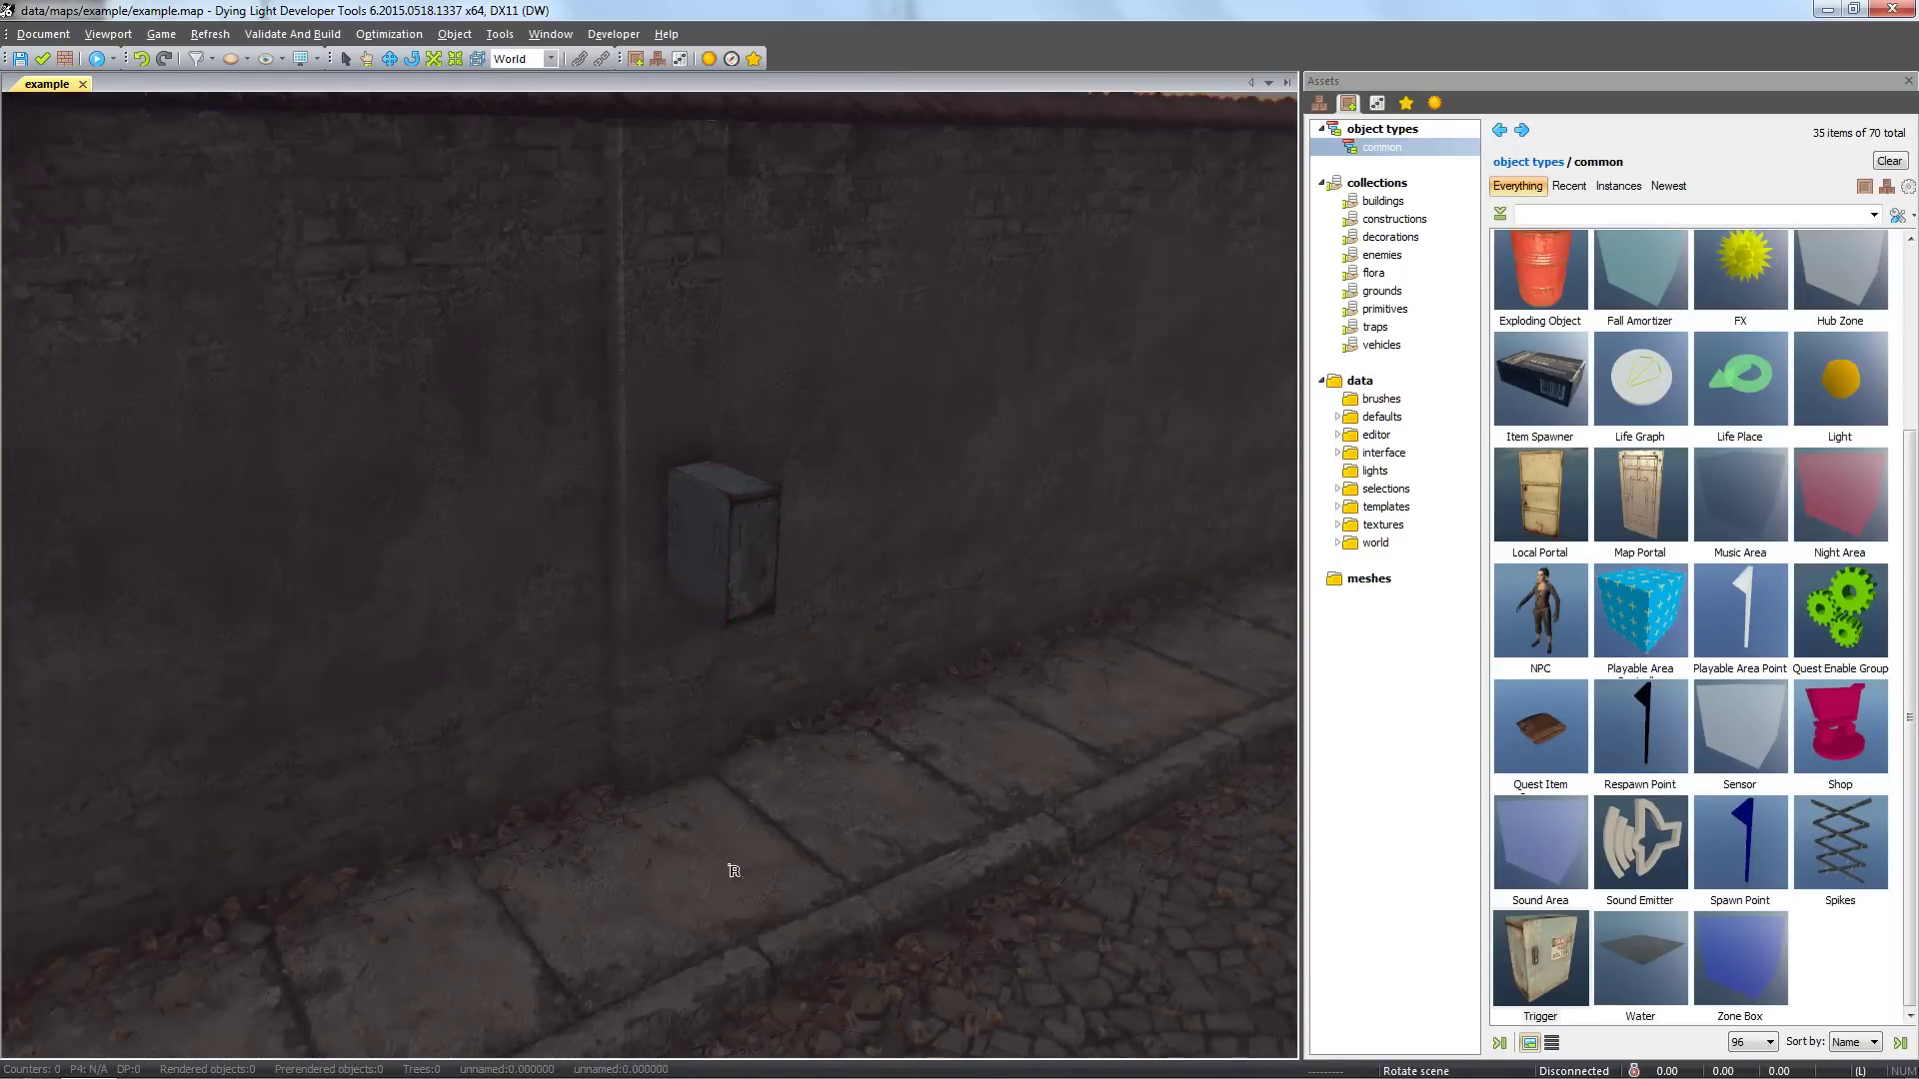
{"action": "scroll", "coordinate": [729, 865], "scroll_direction": "down", "scroll_amount": 5}
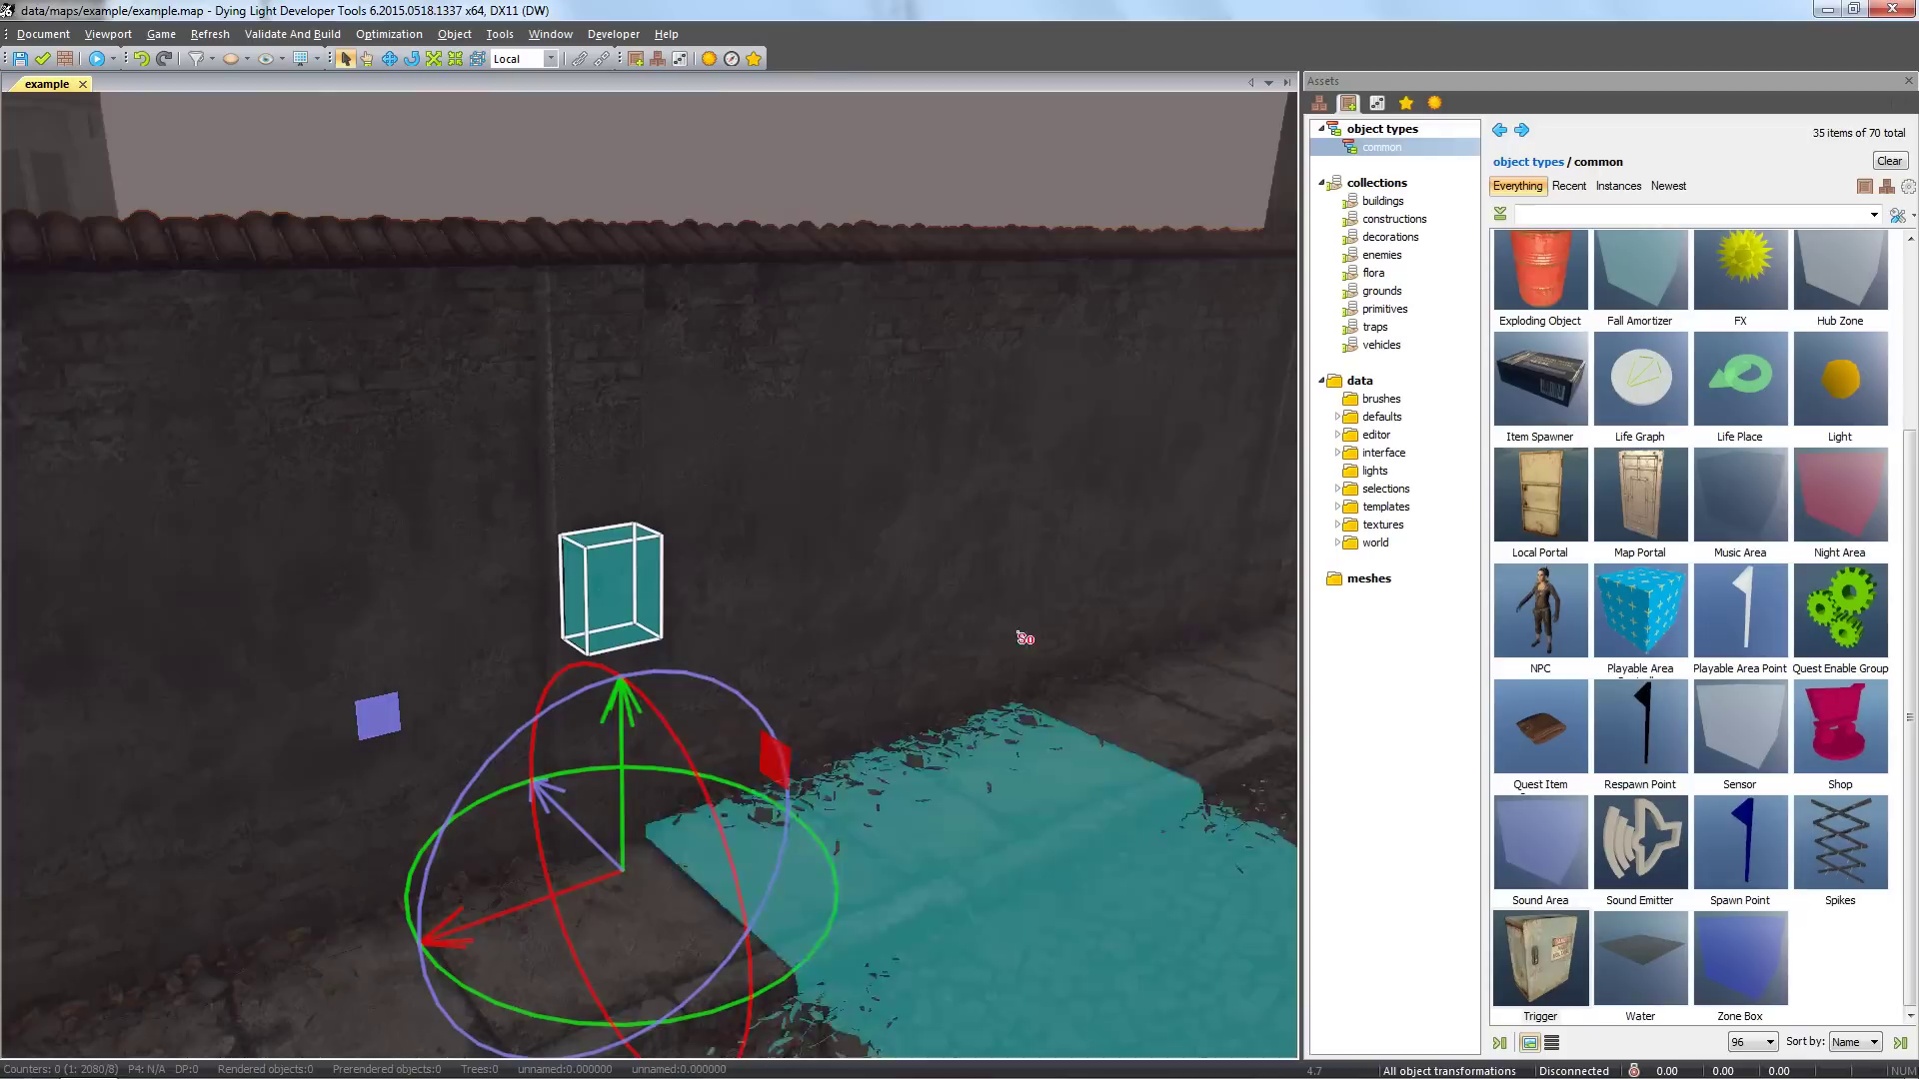
- Look through the trigger's available interaction types, keeping IT_pursuit_breaker_box selected
{"action": "left_click", "coordinate": [1377, 104]}
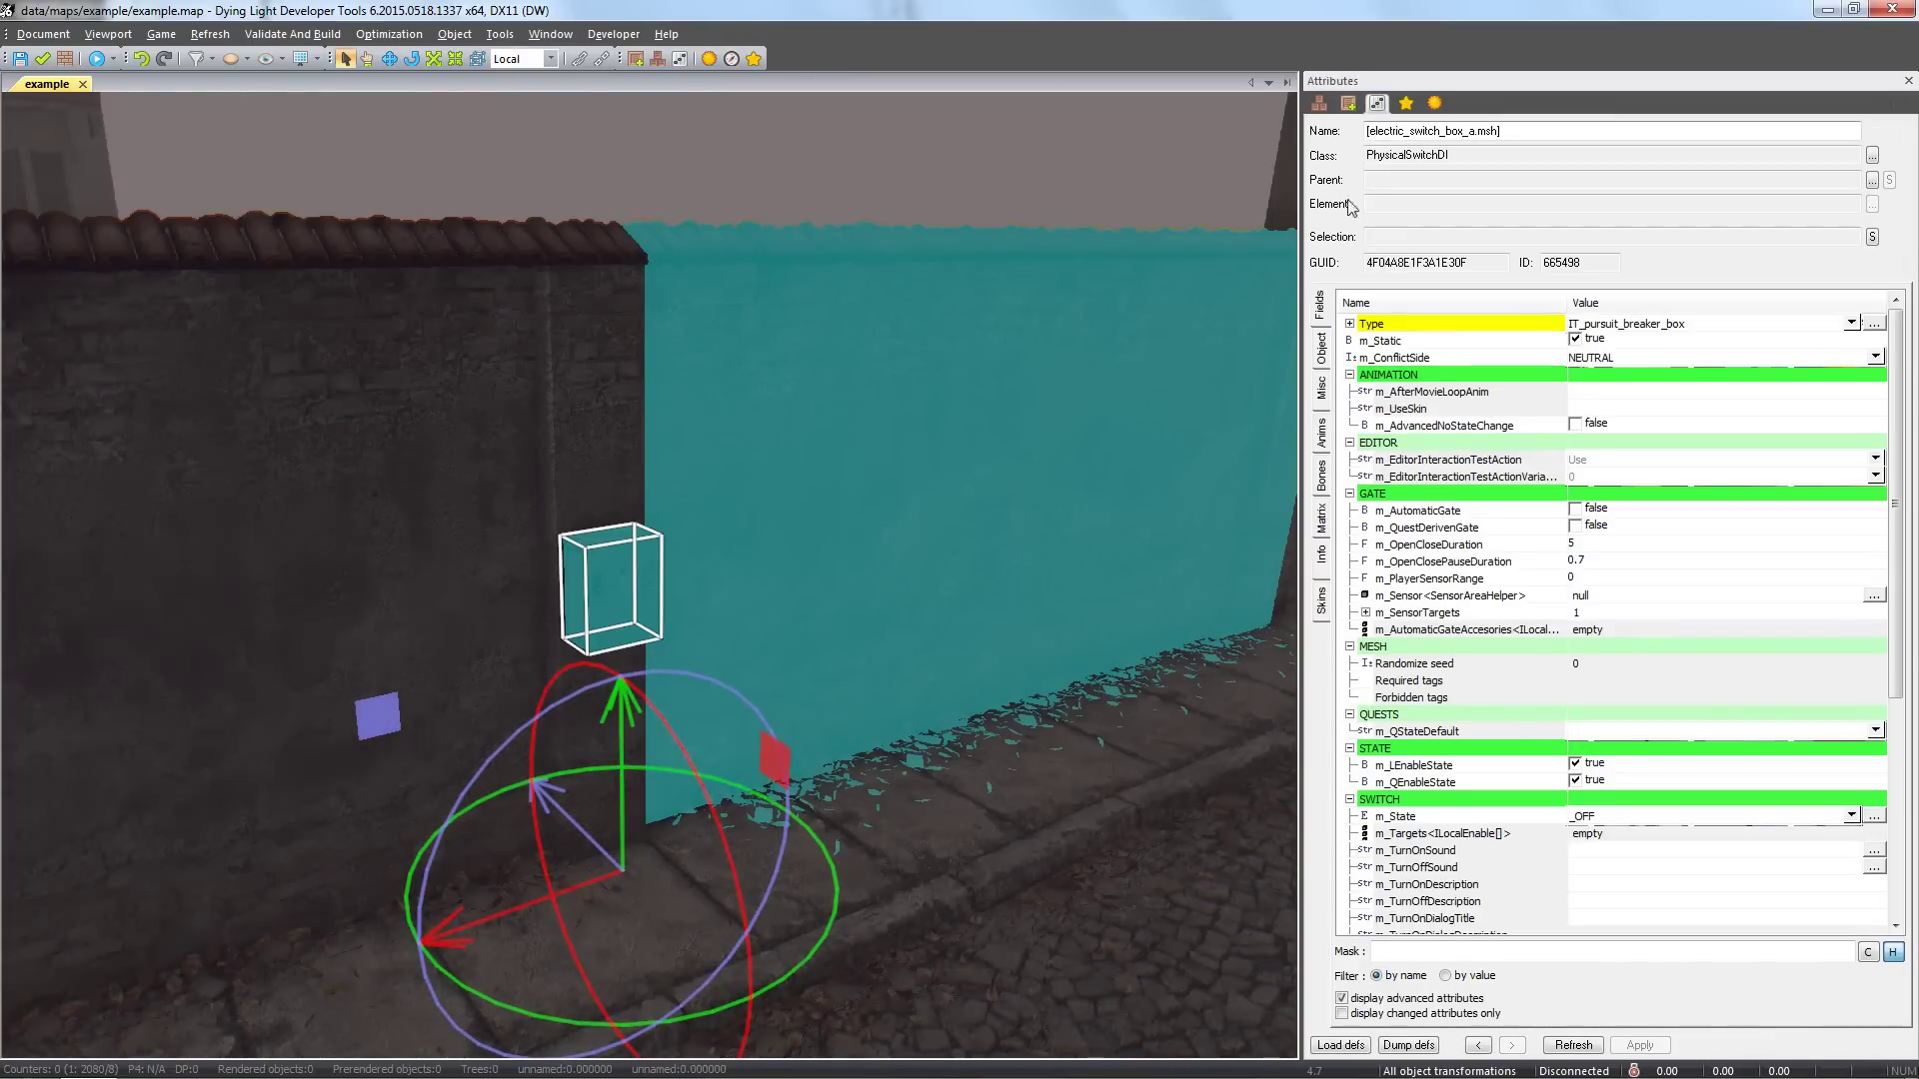
{"action": "left_click", "coordinate": [1851, 324]}
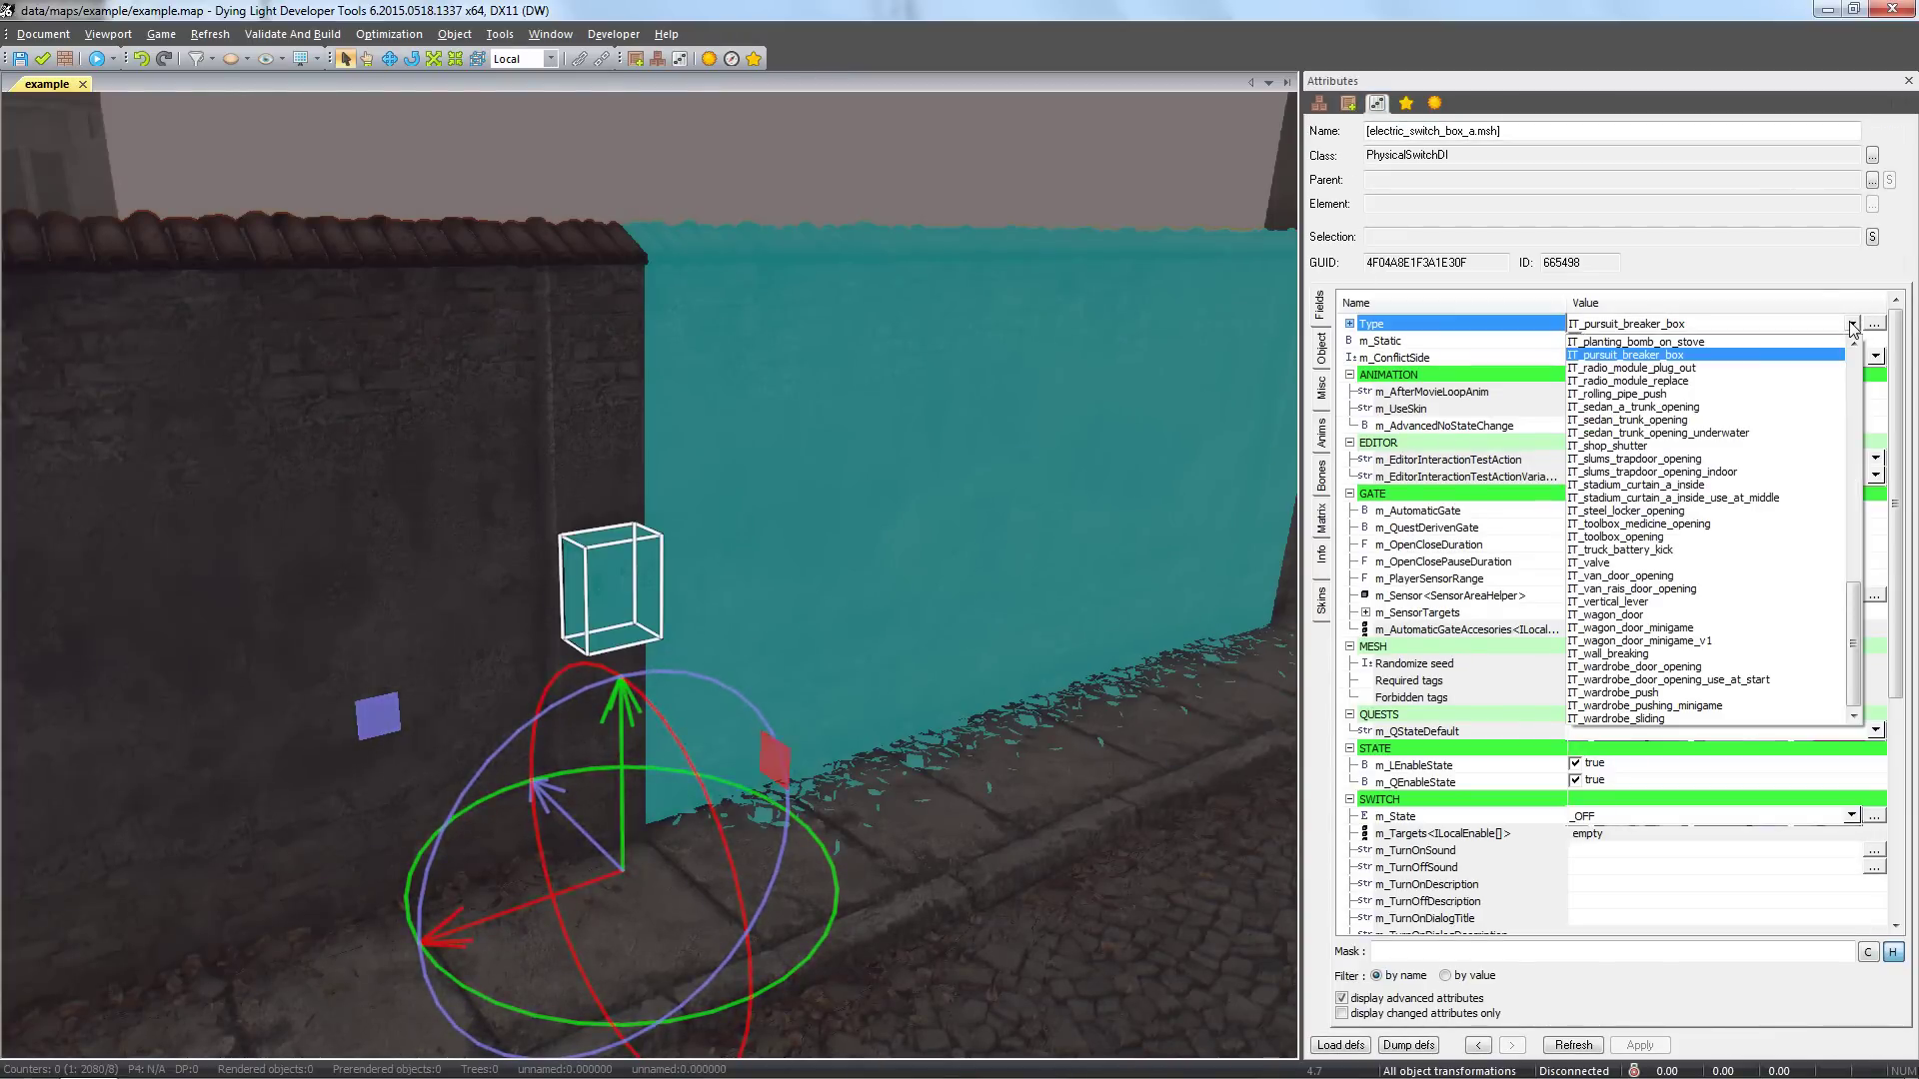
{"action": "left_click_drag", "start_coordinate": [1850, 628], "coordinate": [1850, 546]}
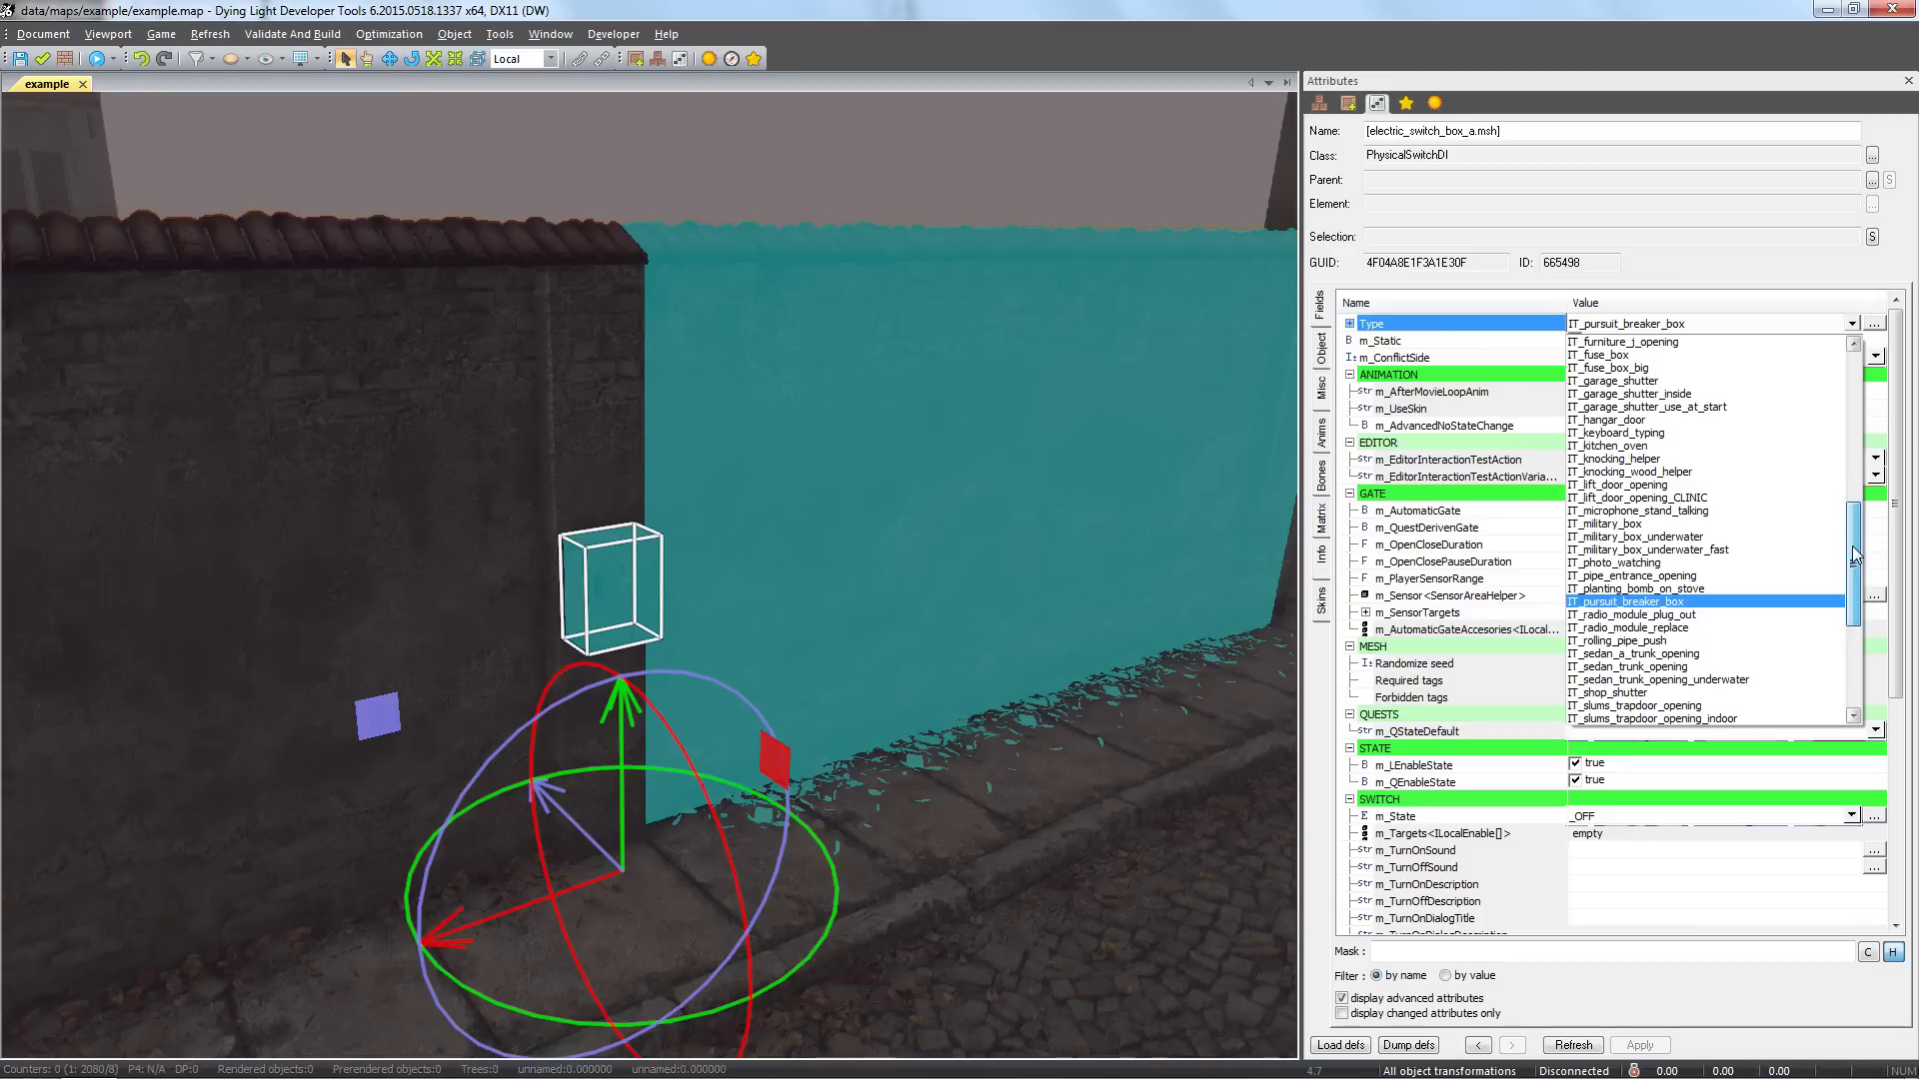
{"action": "left_click", "coordinate": [1661, 602]}
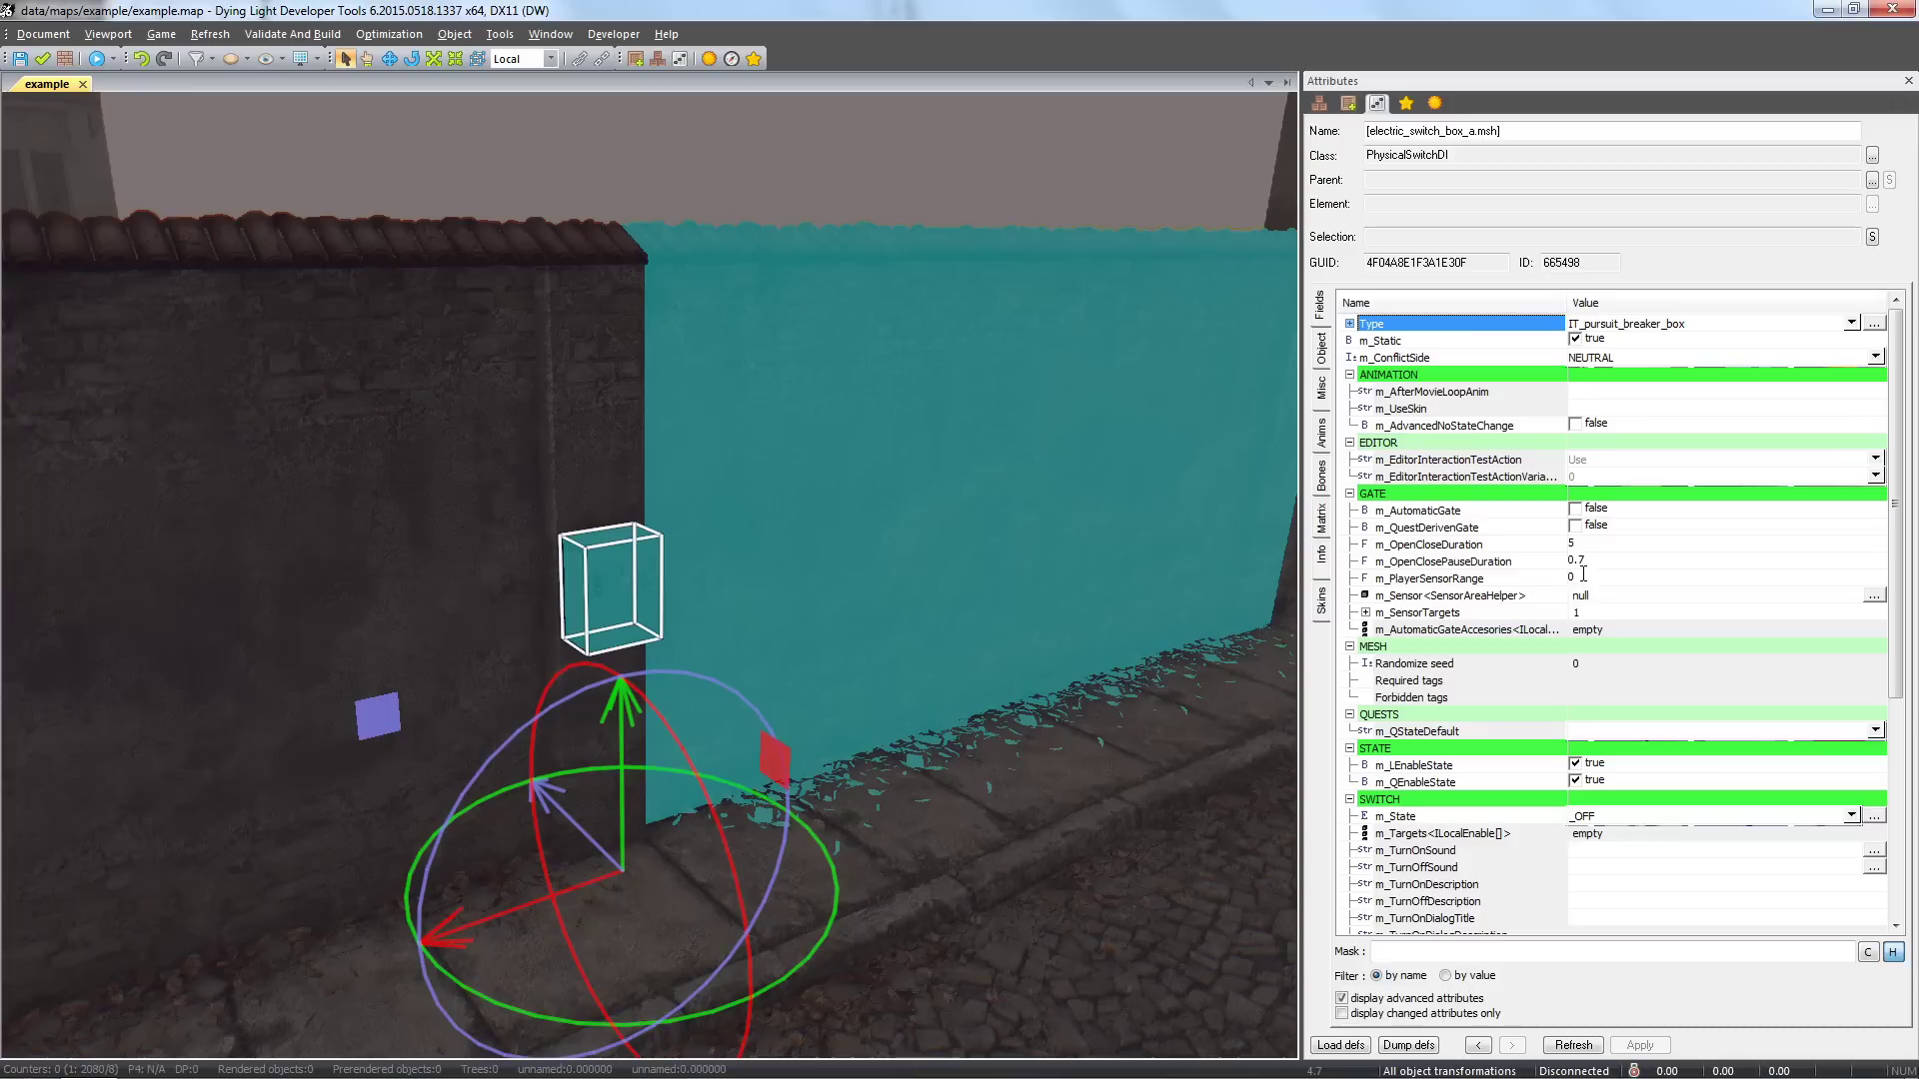
- Name the breaker box object "trigger"
{"action": "right_click_drag", "start_coordinate": [1068, 601], "coordinate": [1077, 601]}
{"action": "left_click", "coordinate": [1531, 132]}
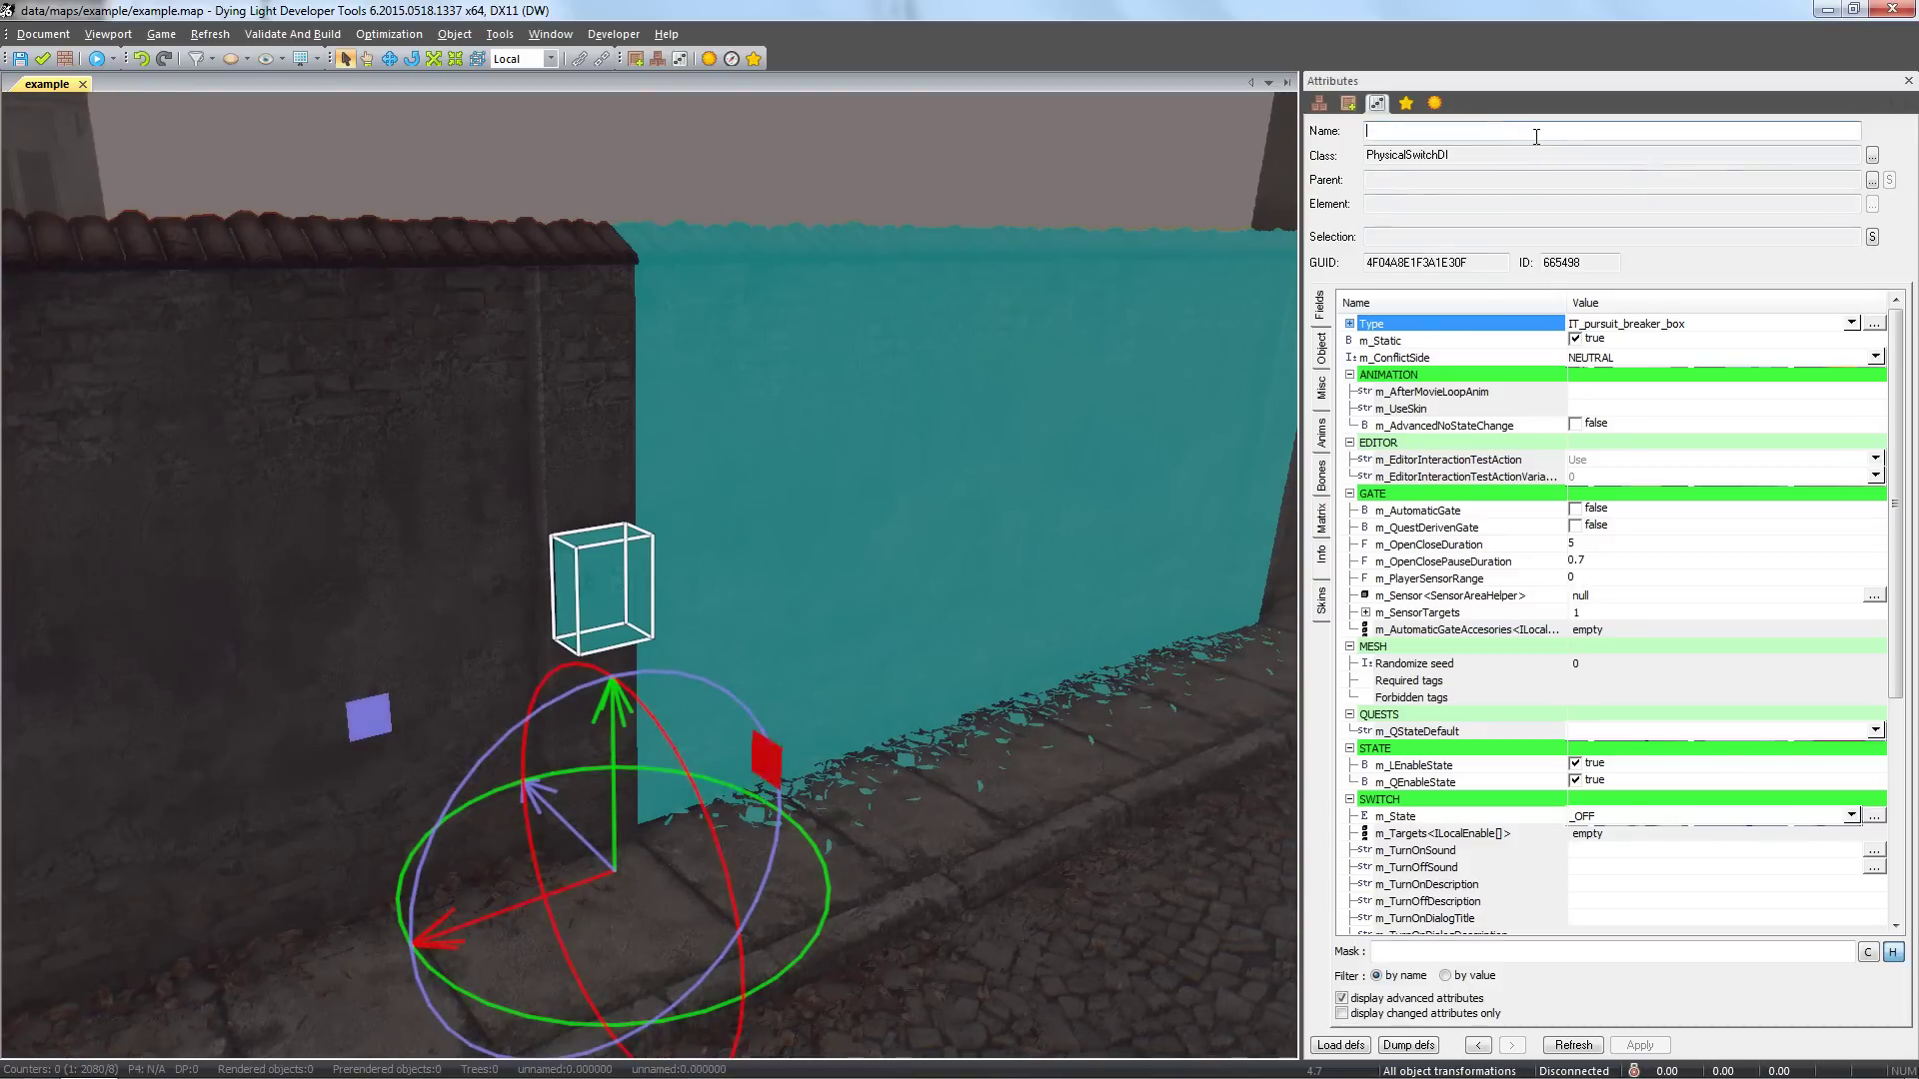
{"action": "type", "text": "trigg"}
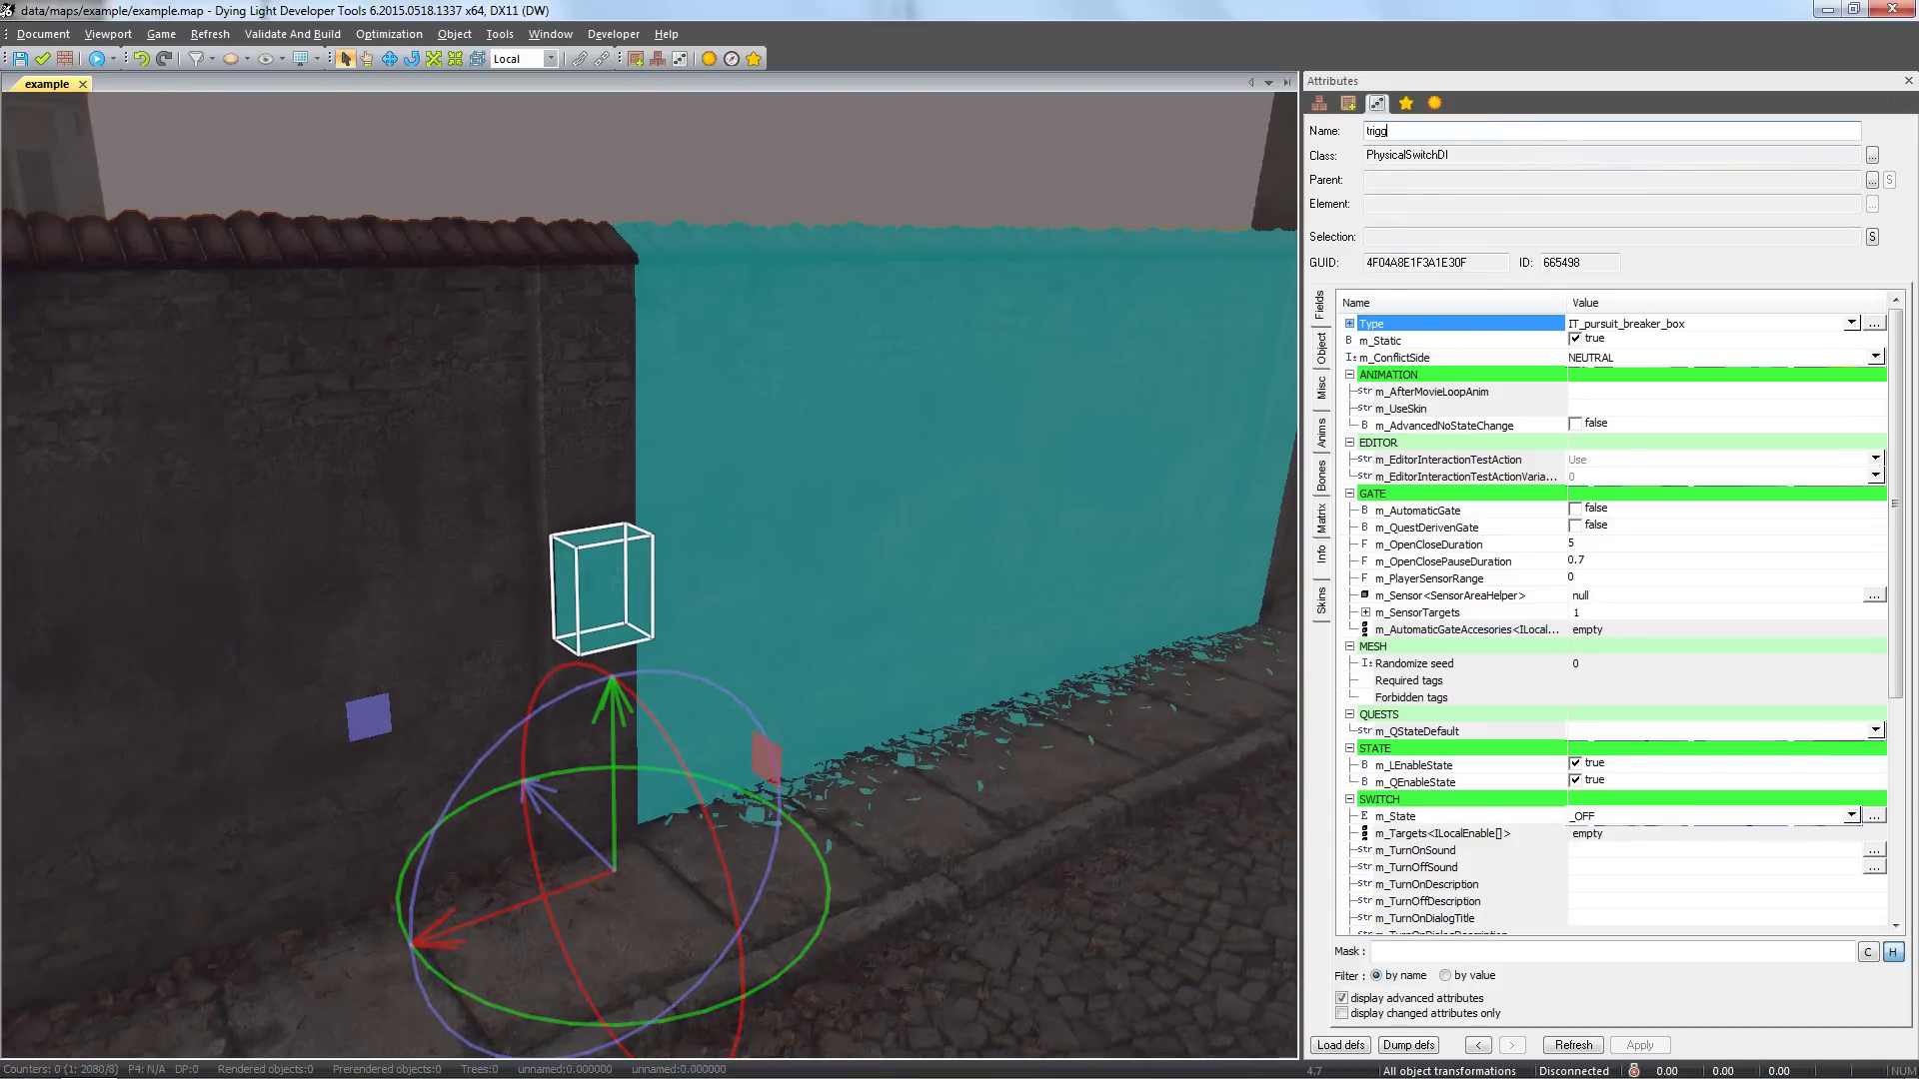
{"action": "type", "text": "er"}
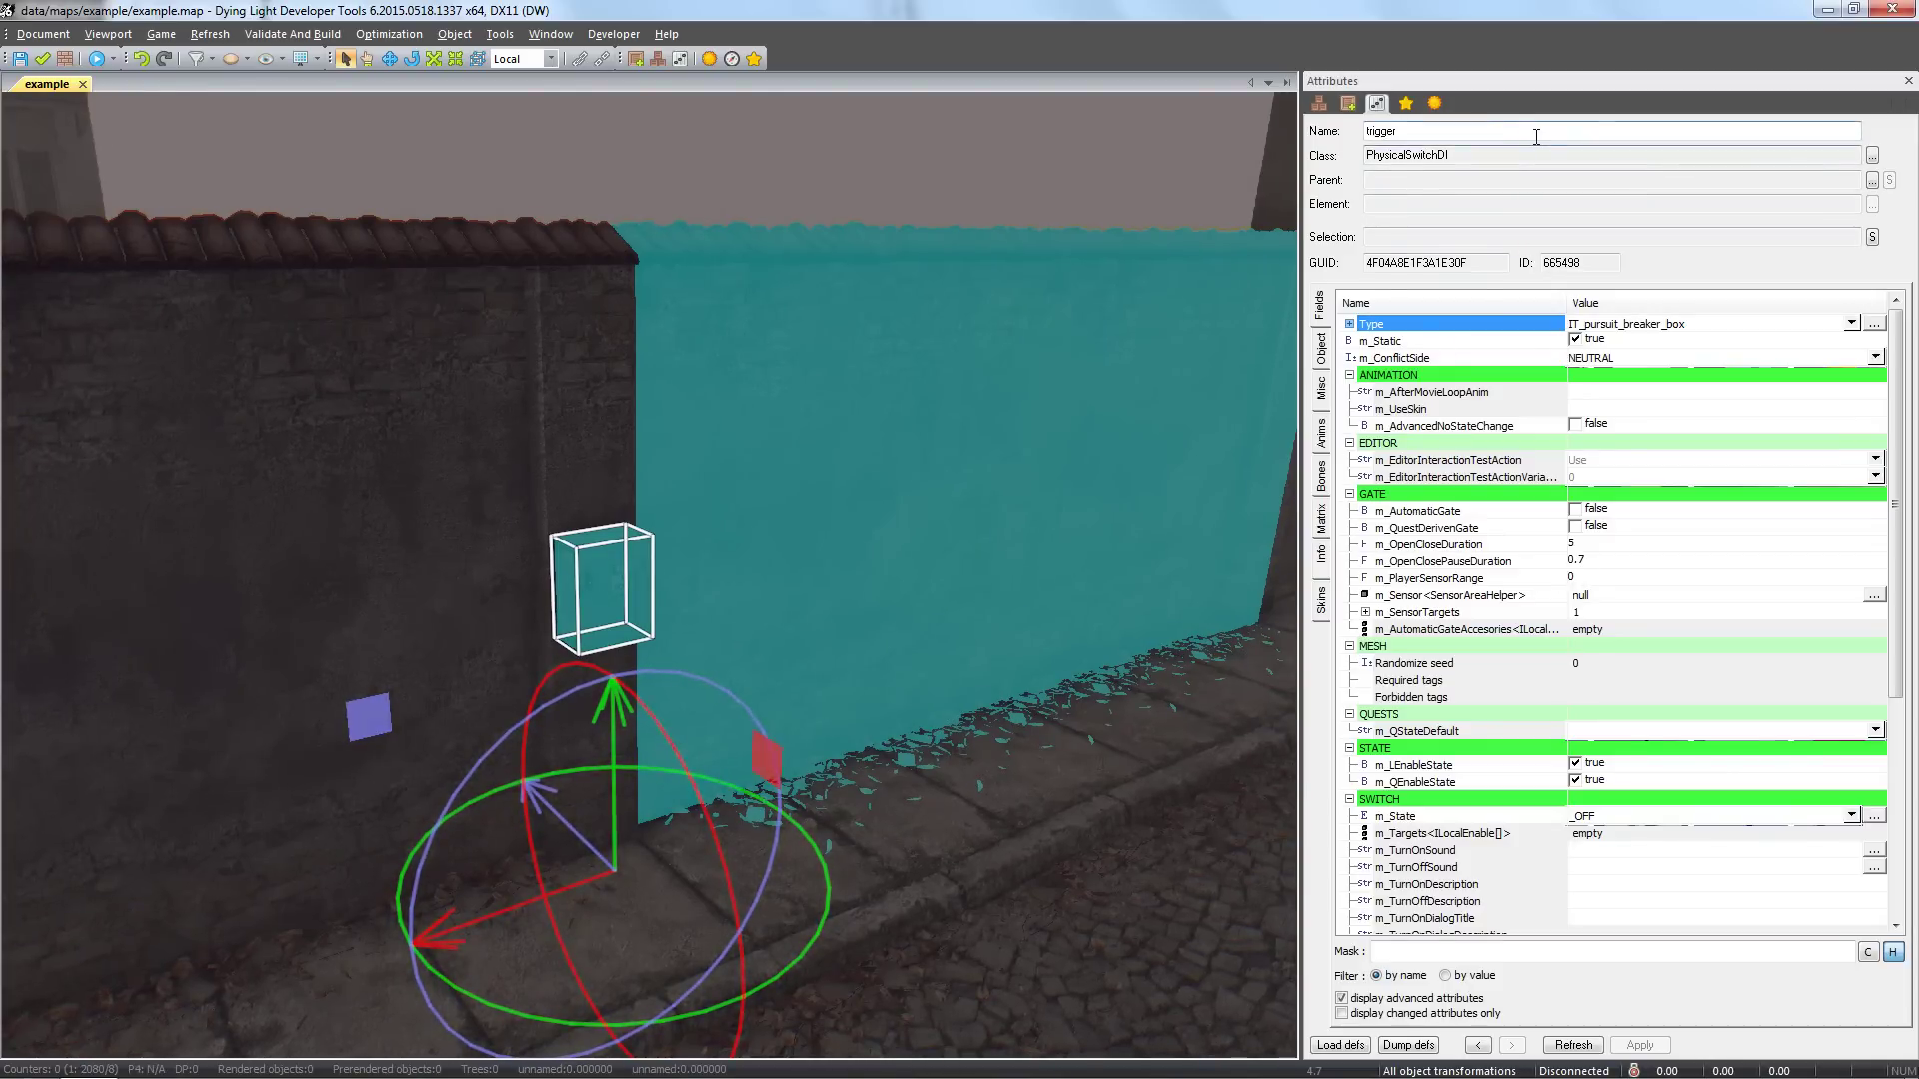
- Search the meshes for "lamp" and place alarm_lamp_a.msh on top of the breaker box
{"action": "left_click", "coordinate": [1347, 103]}
{"action": "left_click", "coordinate": [1365, 578]}
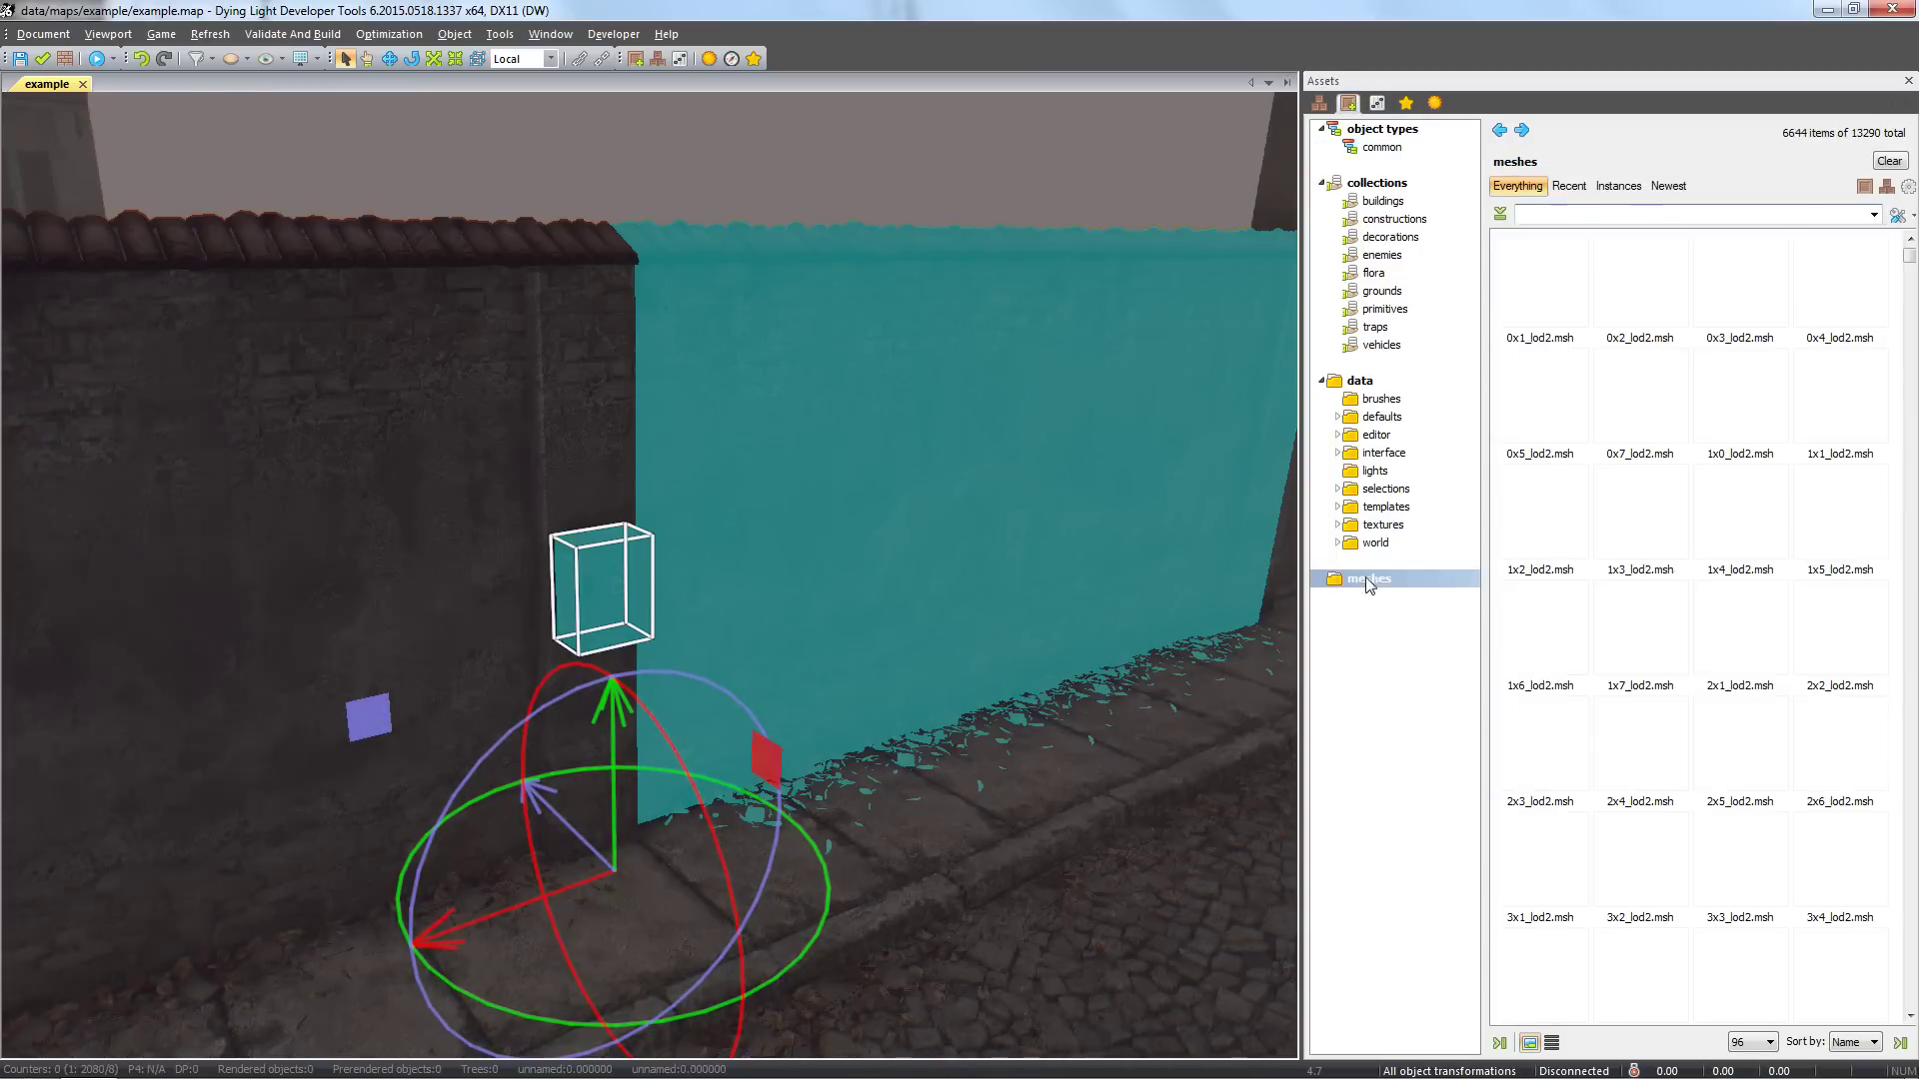
{"action": "left_click", "coordinate": [1567, 214]}
{"action": "type", "text": "lamp"}
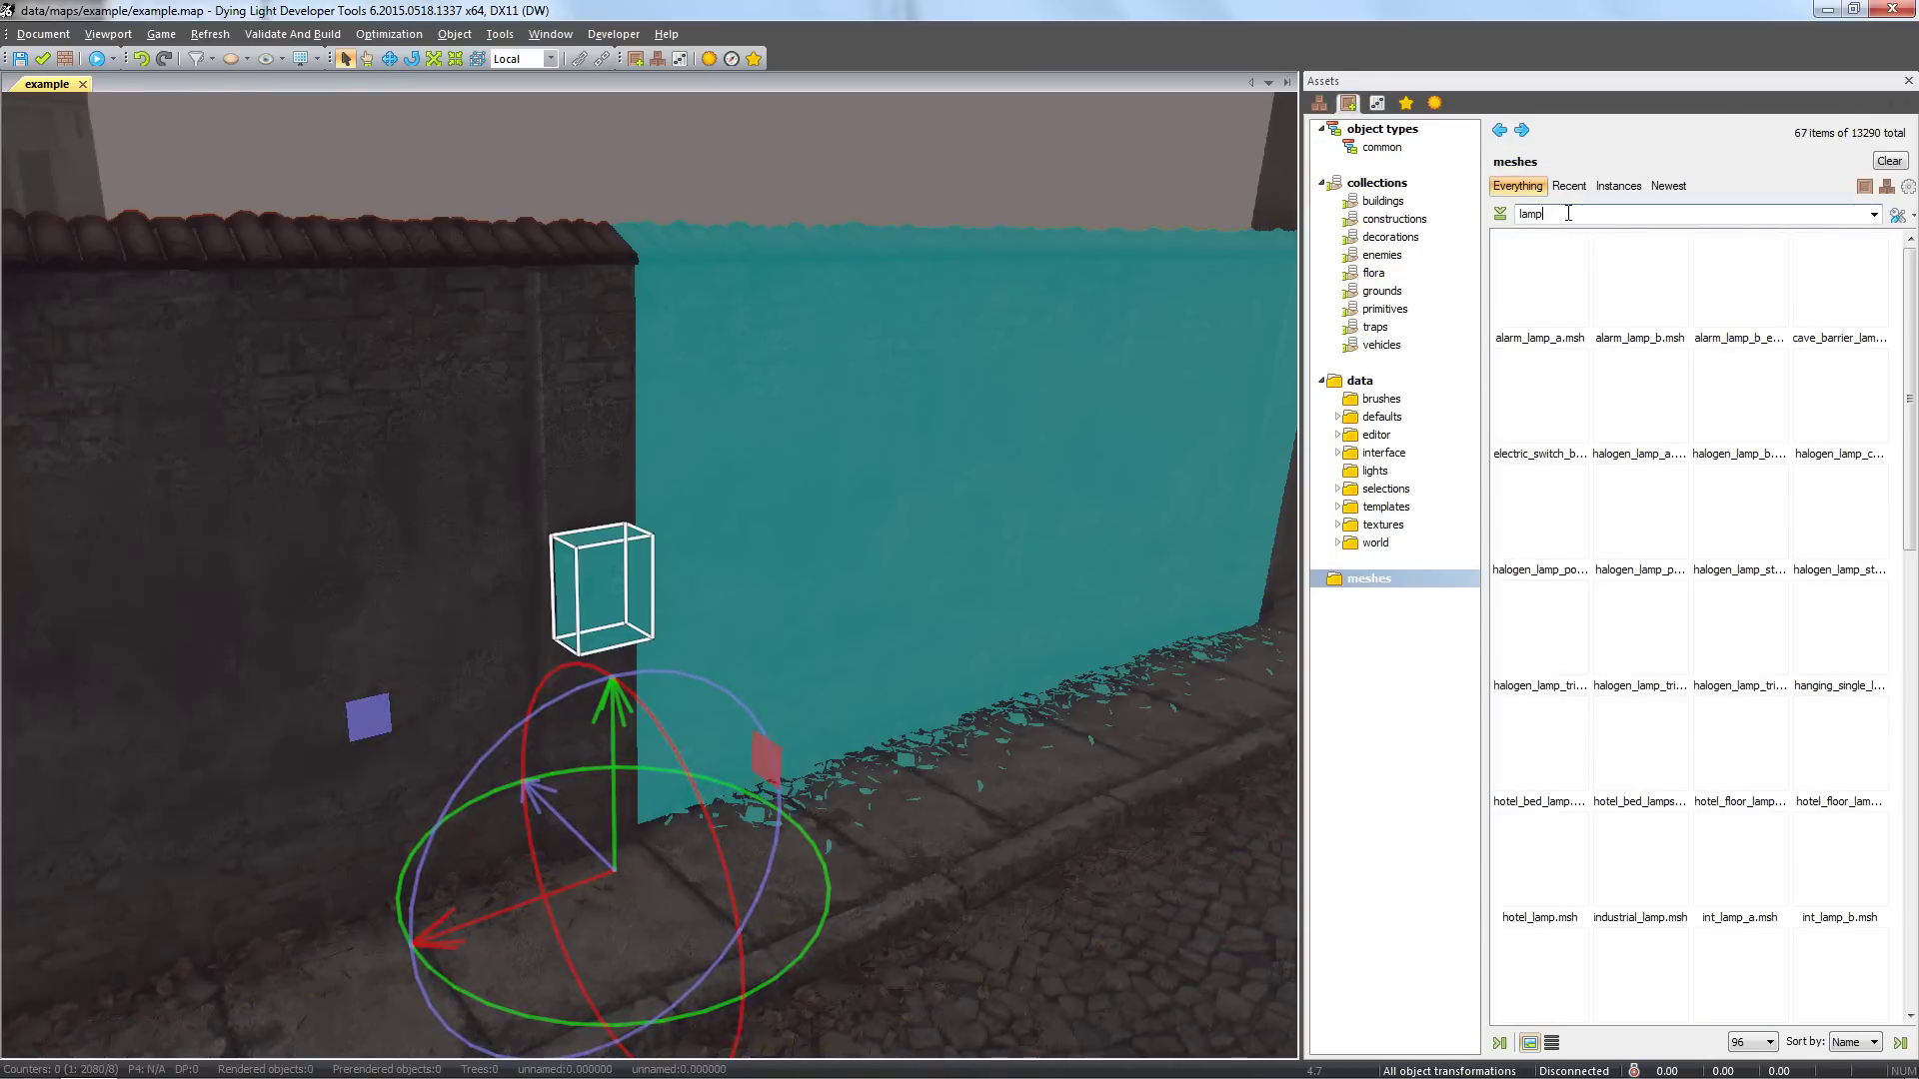
{"action": "left_click", "coordinate": [1535, 306]}
{"action": "scroll", "coordinate": [789, 486], "scroll_direction": "up", "scroll_amount": 4}
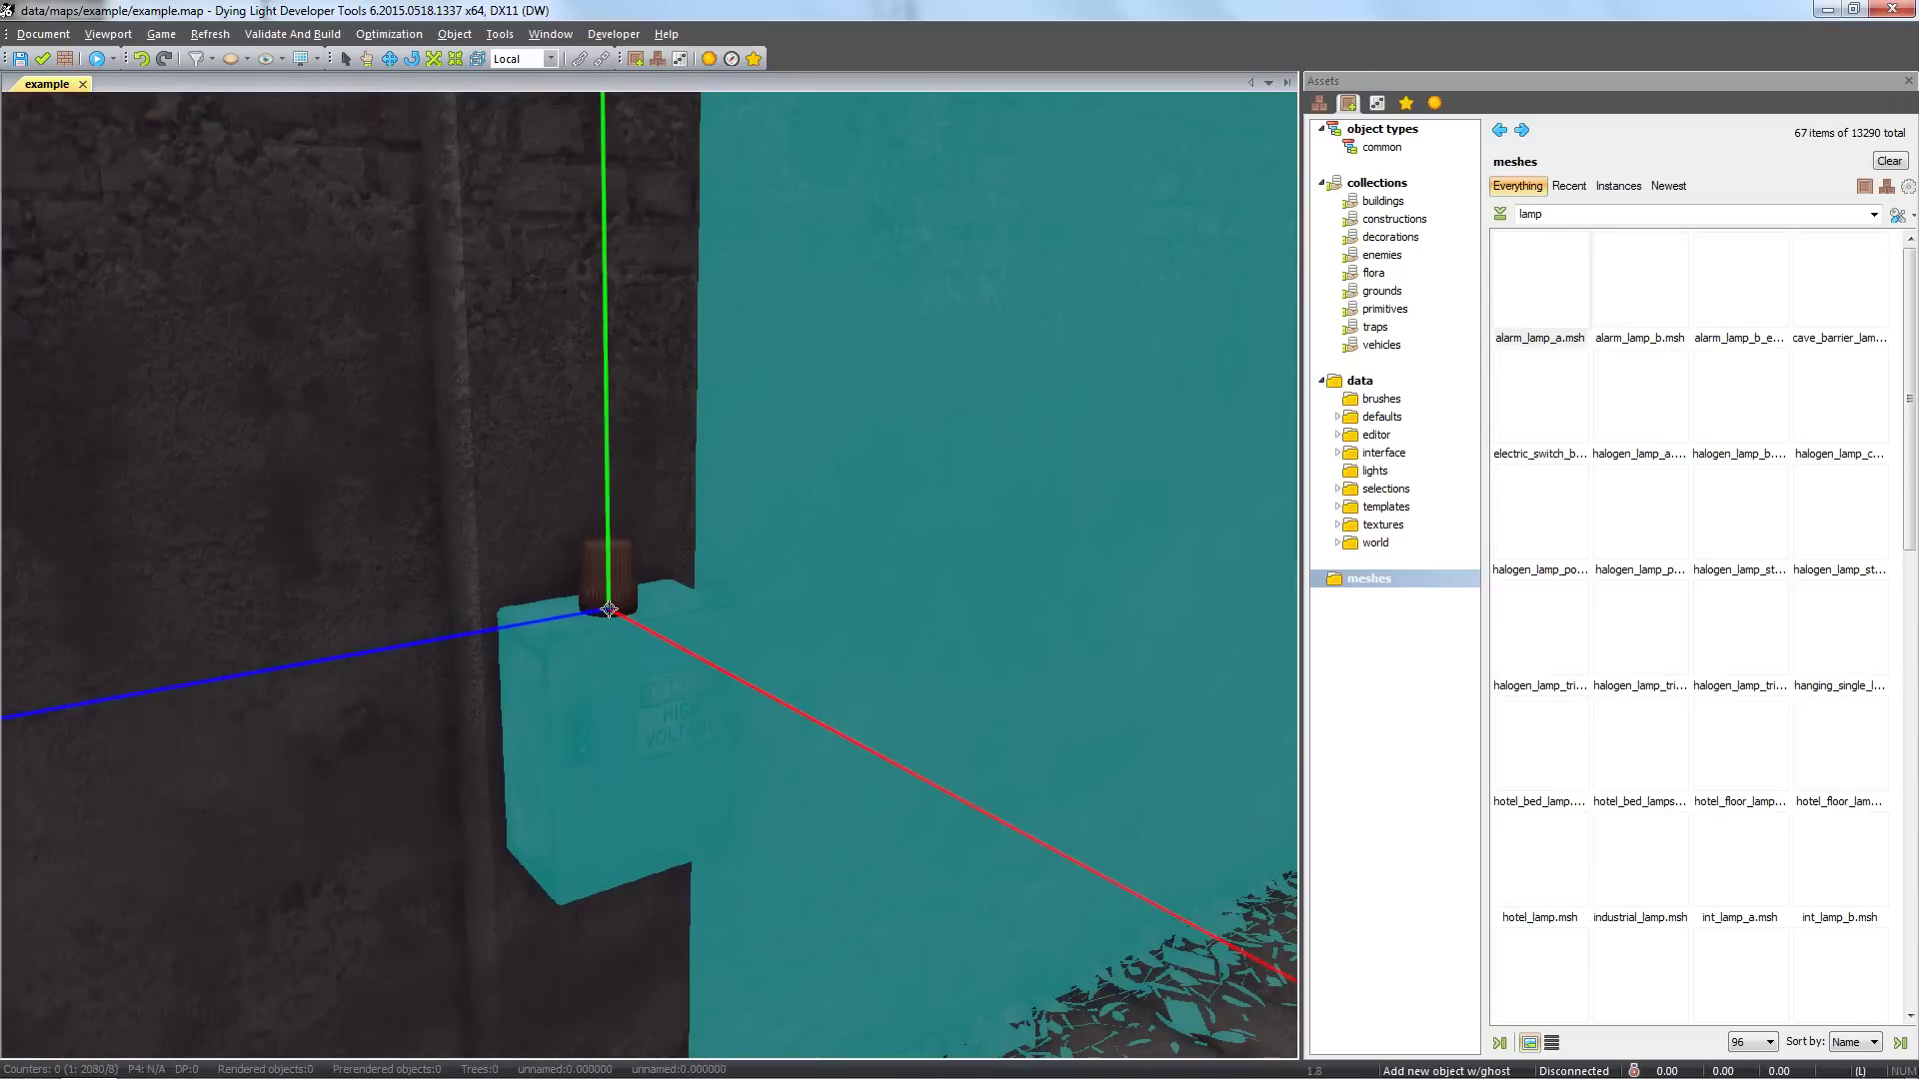
{"action": "left_click", "coordinate": [609, 608]}
{"action": "scroll", "coordinate": [874, 531], "scroll_direction": "down", "scroll_amount": 2}
{"action": "key", "text": "Escape"}
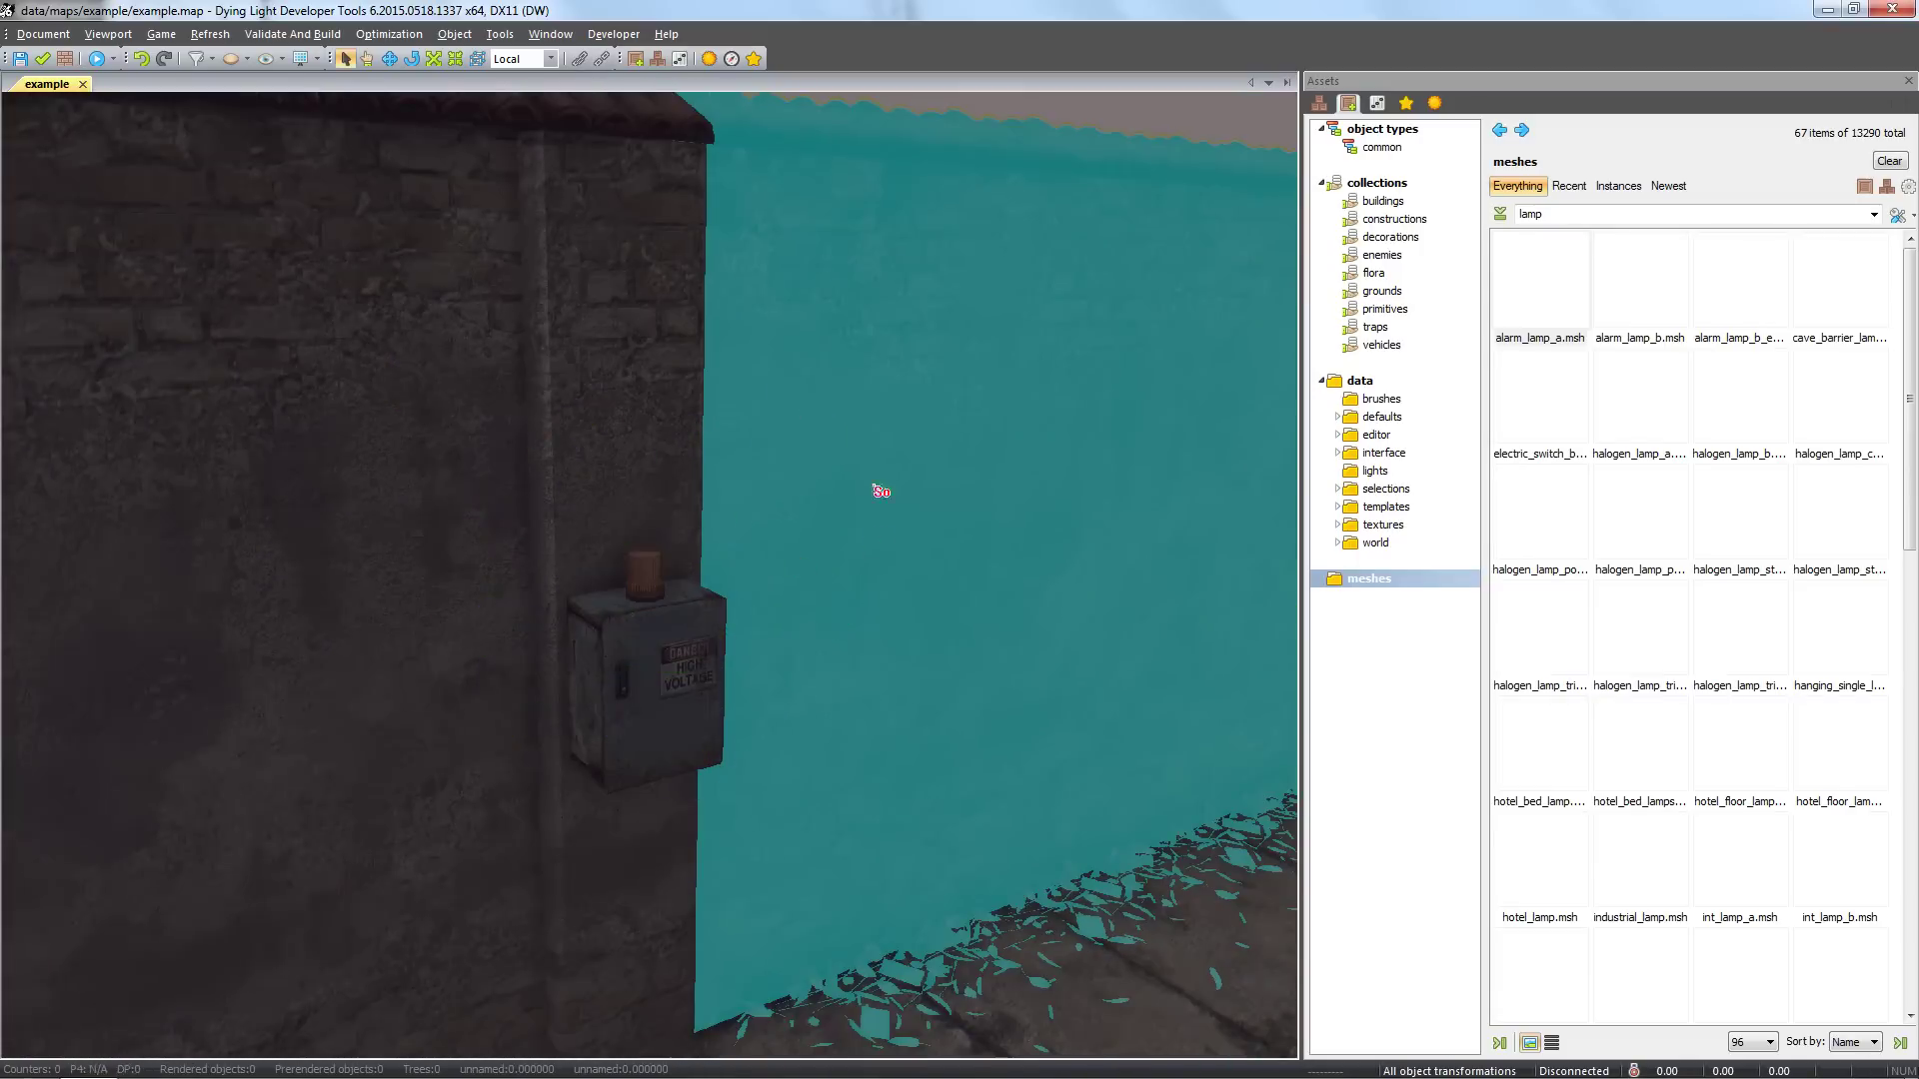
- Place a Light object from the object types at the alarm lamp on the breaker box
{"action": "left_click", "coordinate": [1383, 130]}
{"action": "key", "text": "BackSpace"}
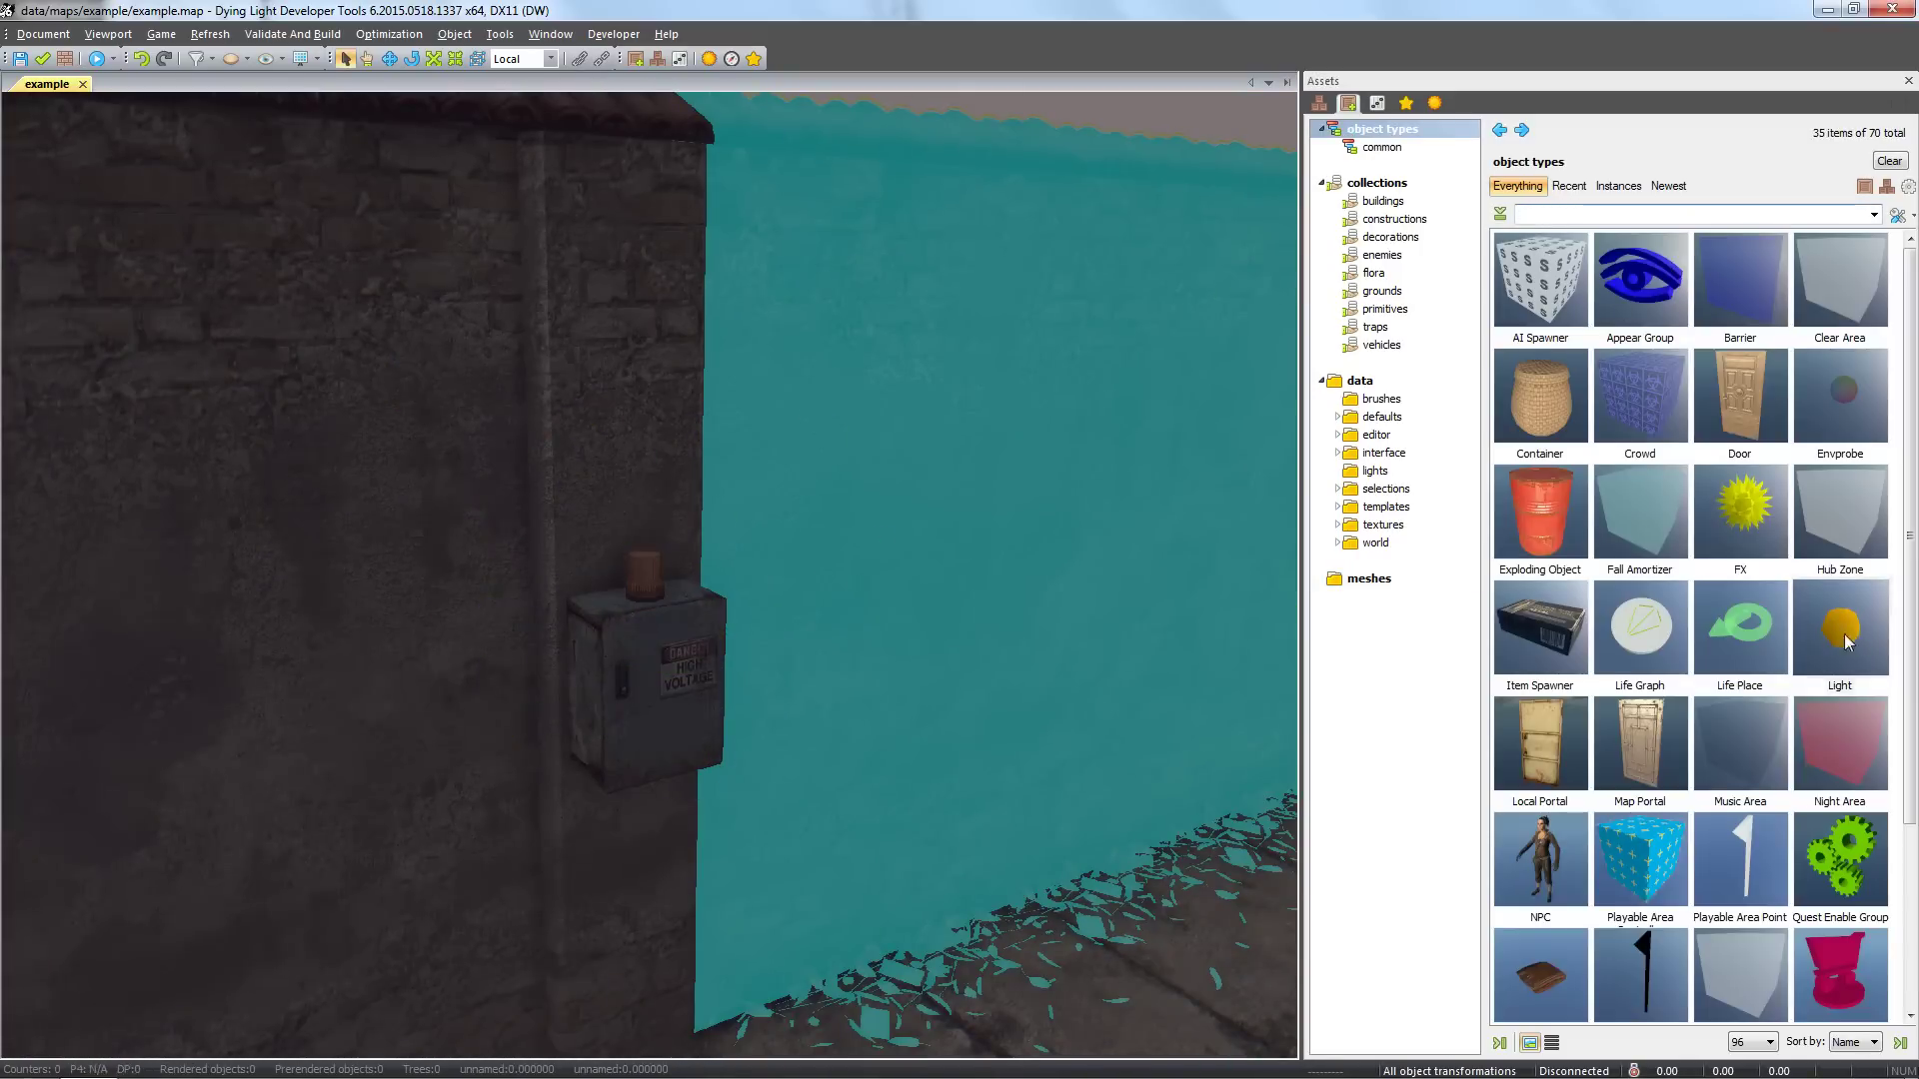
{"action": "left_click_drag", "start_coordinate": [1846, 643], "coordinate": [563, 554]}
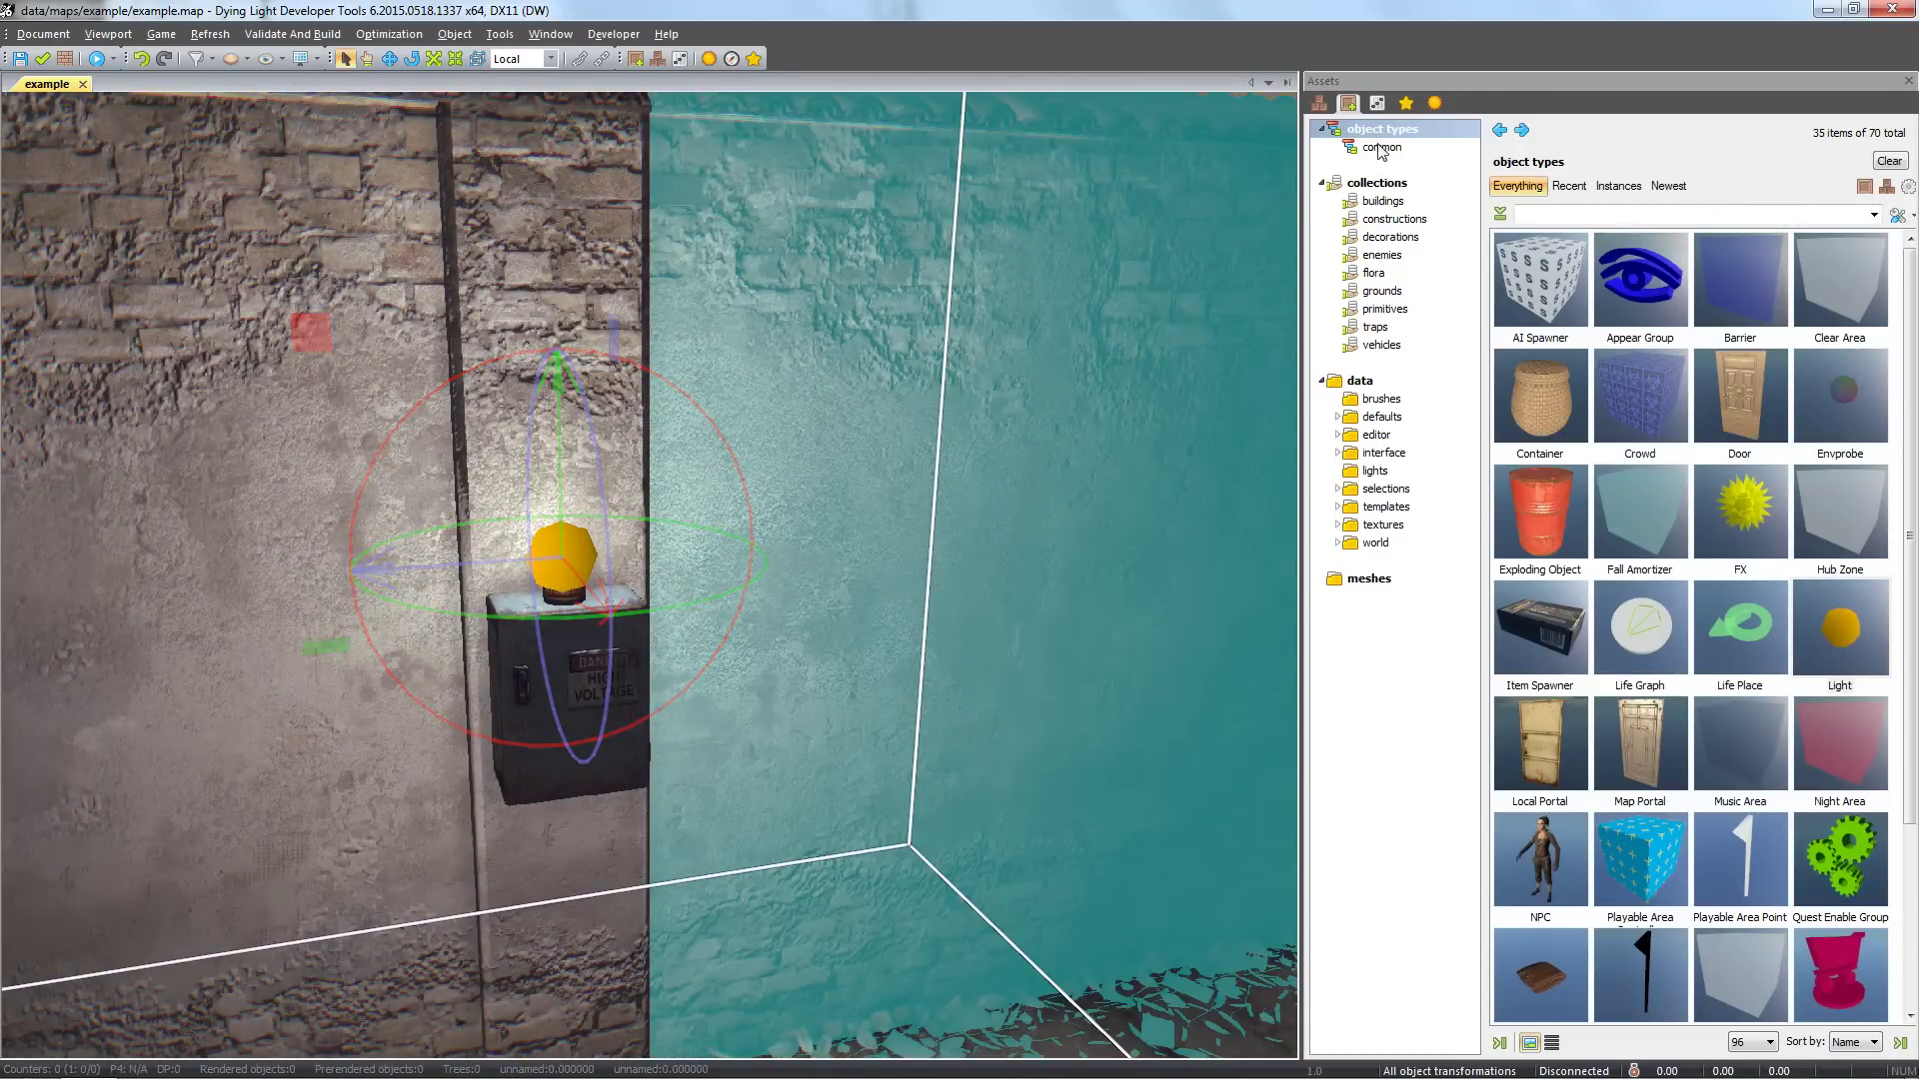
- Set the omni light's color to orange (255, 128, 64)
{"action": "left_click", "coordinate": [1377, 103]}
{"action": "left_click", "coordinate": [1321, 445]}
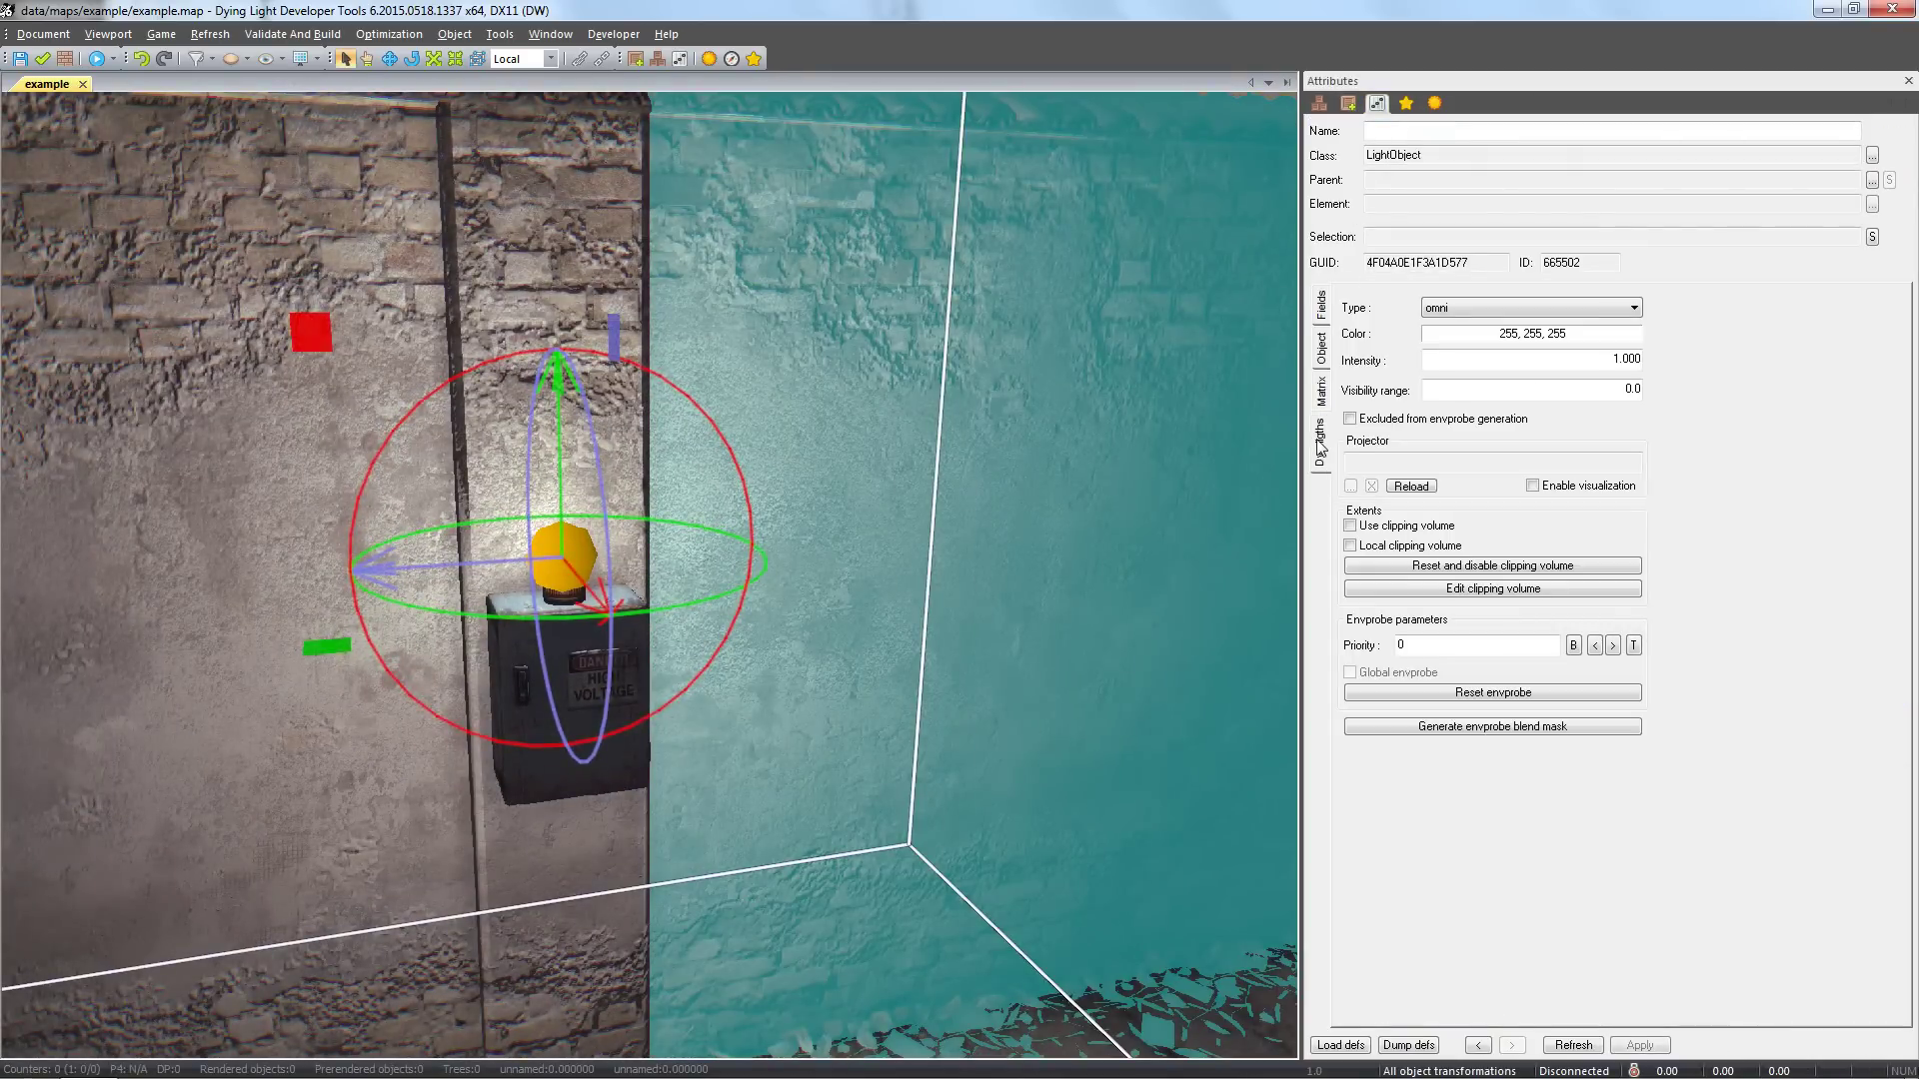
{"action": "double_click", "coordinate": [1519, 340]}
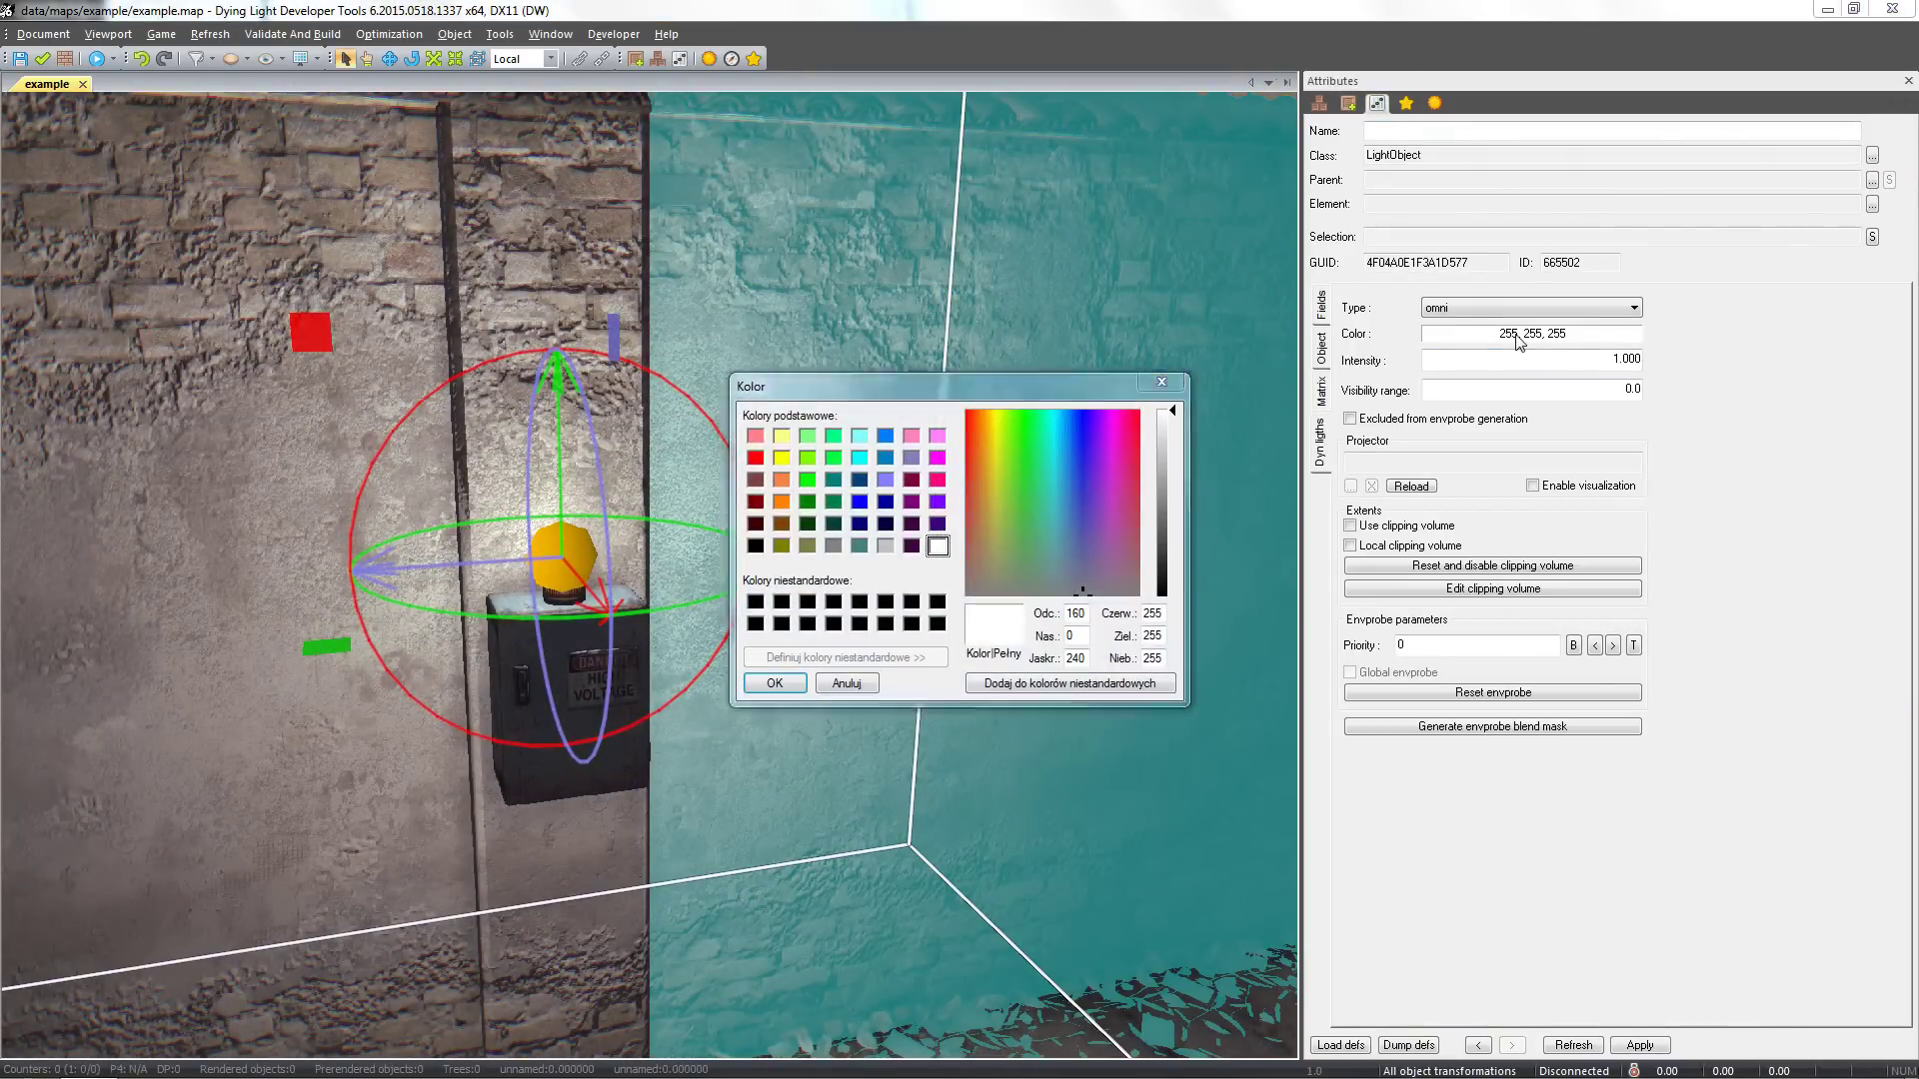
{"action": "left_click", "coordinate": [781, 479]}
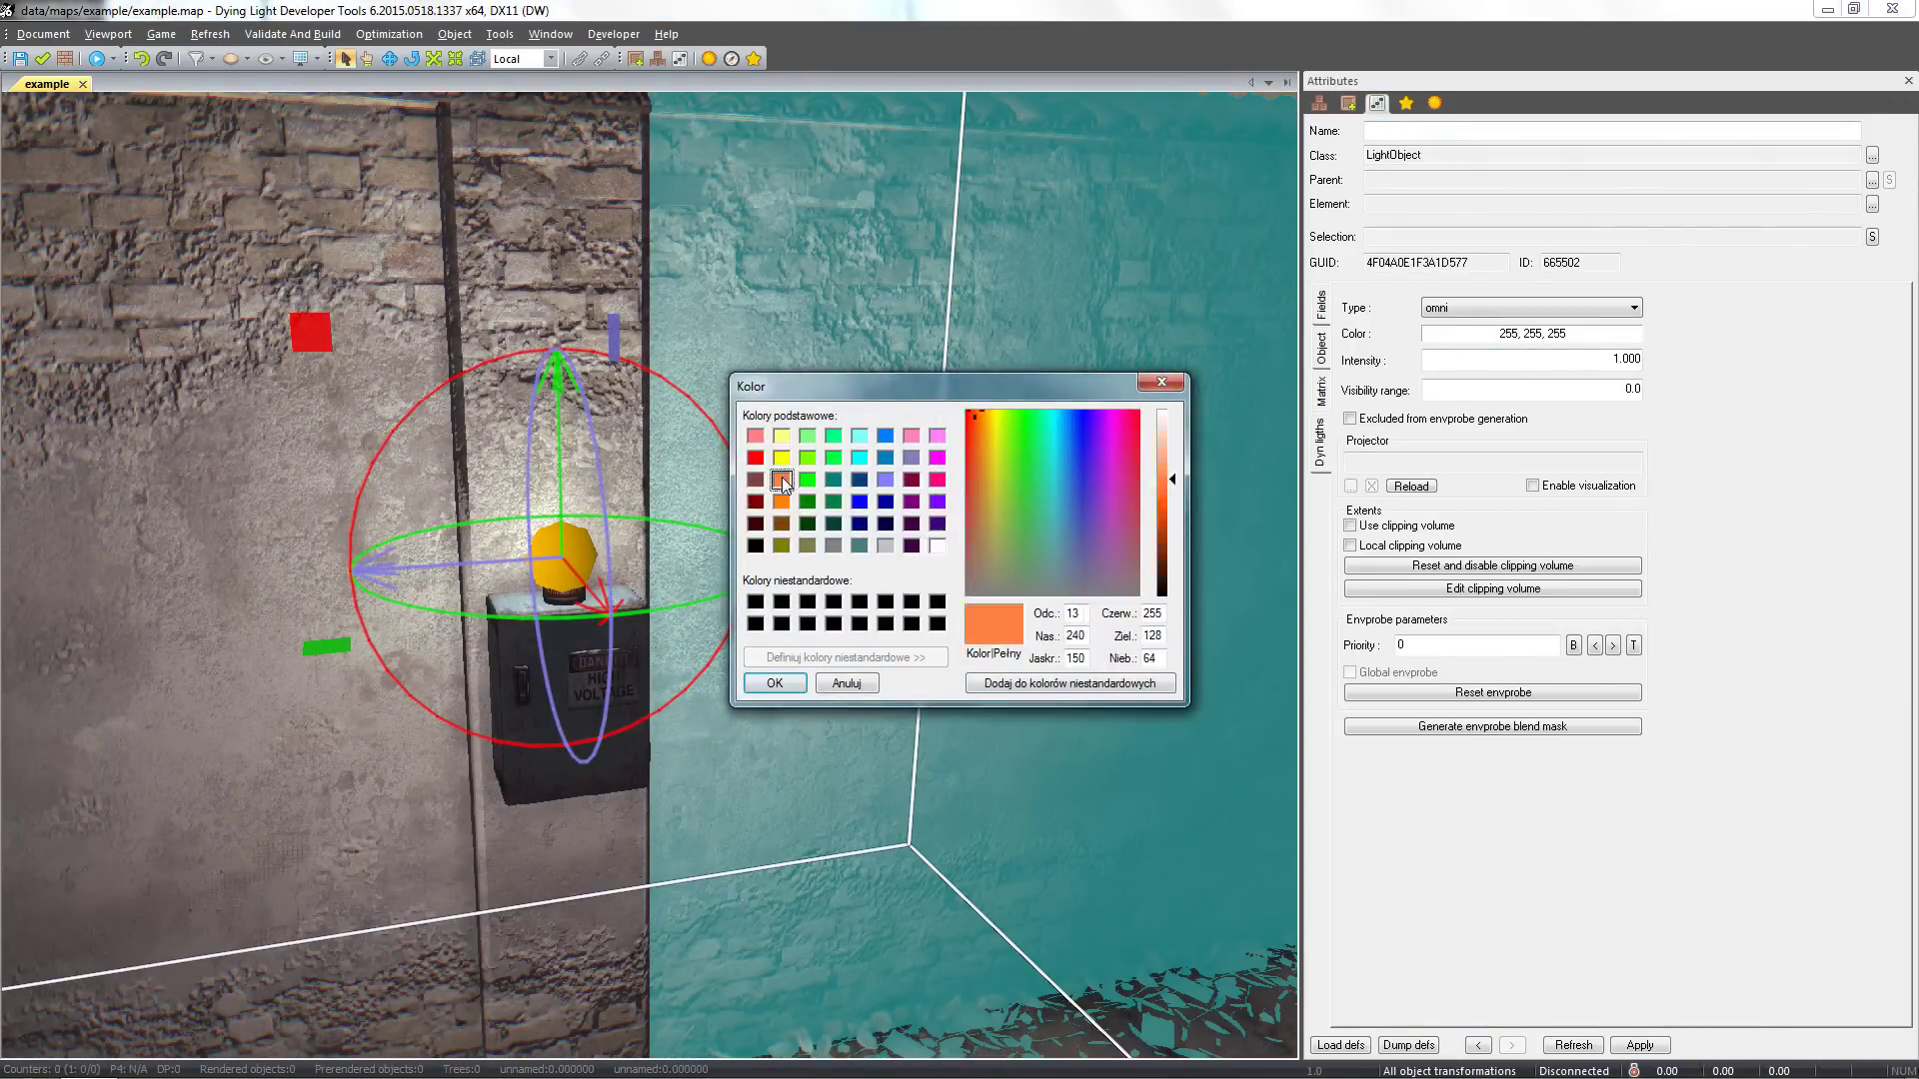
{"action": "left_click", "coordinate": [775, 684]}
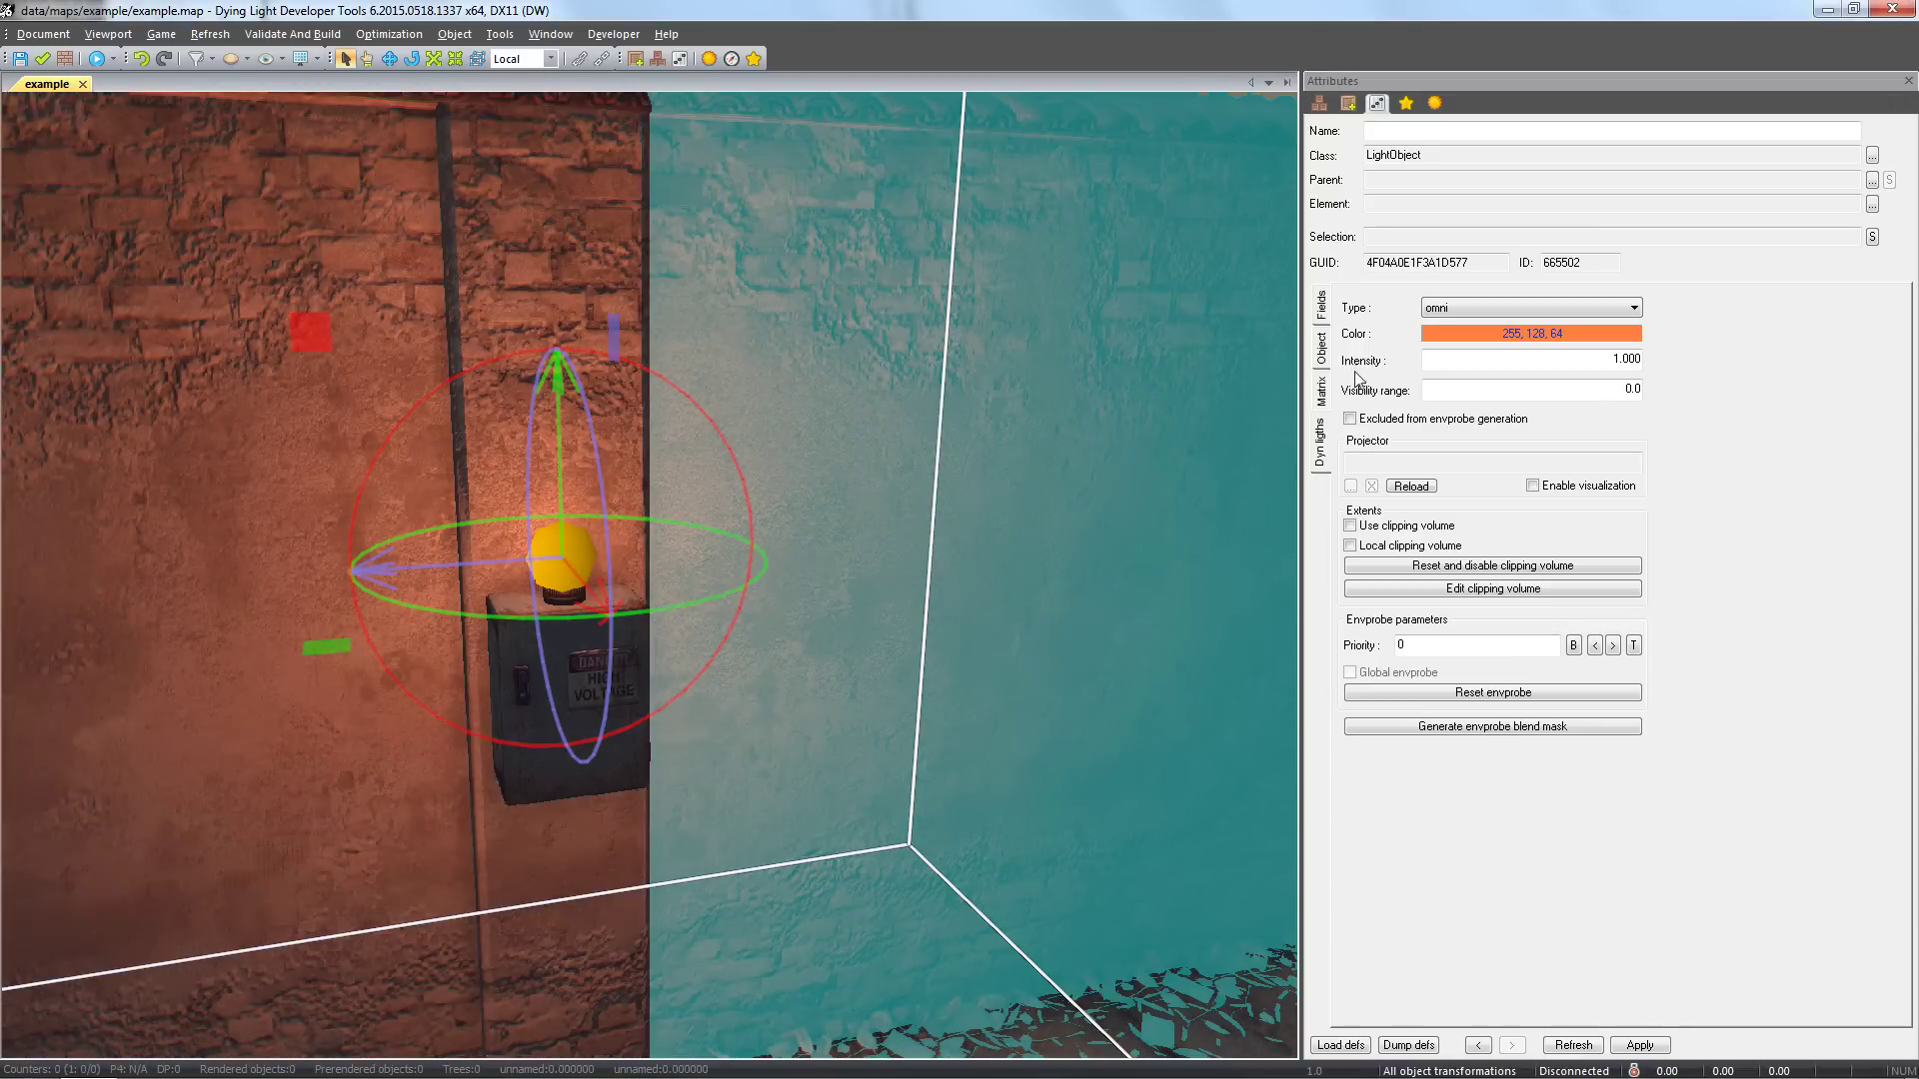
- Attach the omni light to the alarm lamp mesh so the lamp becomes its parent
{"action": "left_click", "coordinate": [1322, 308]}
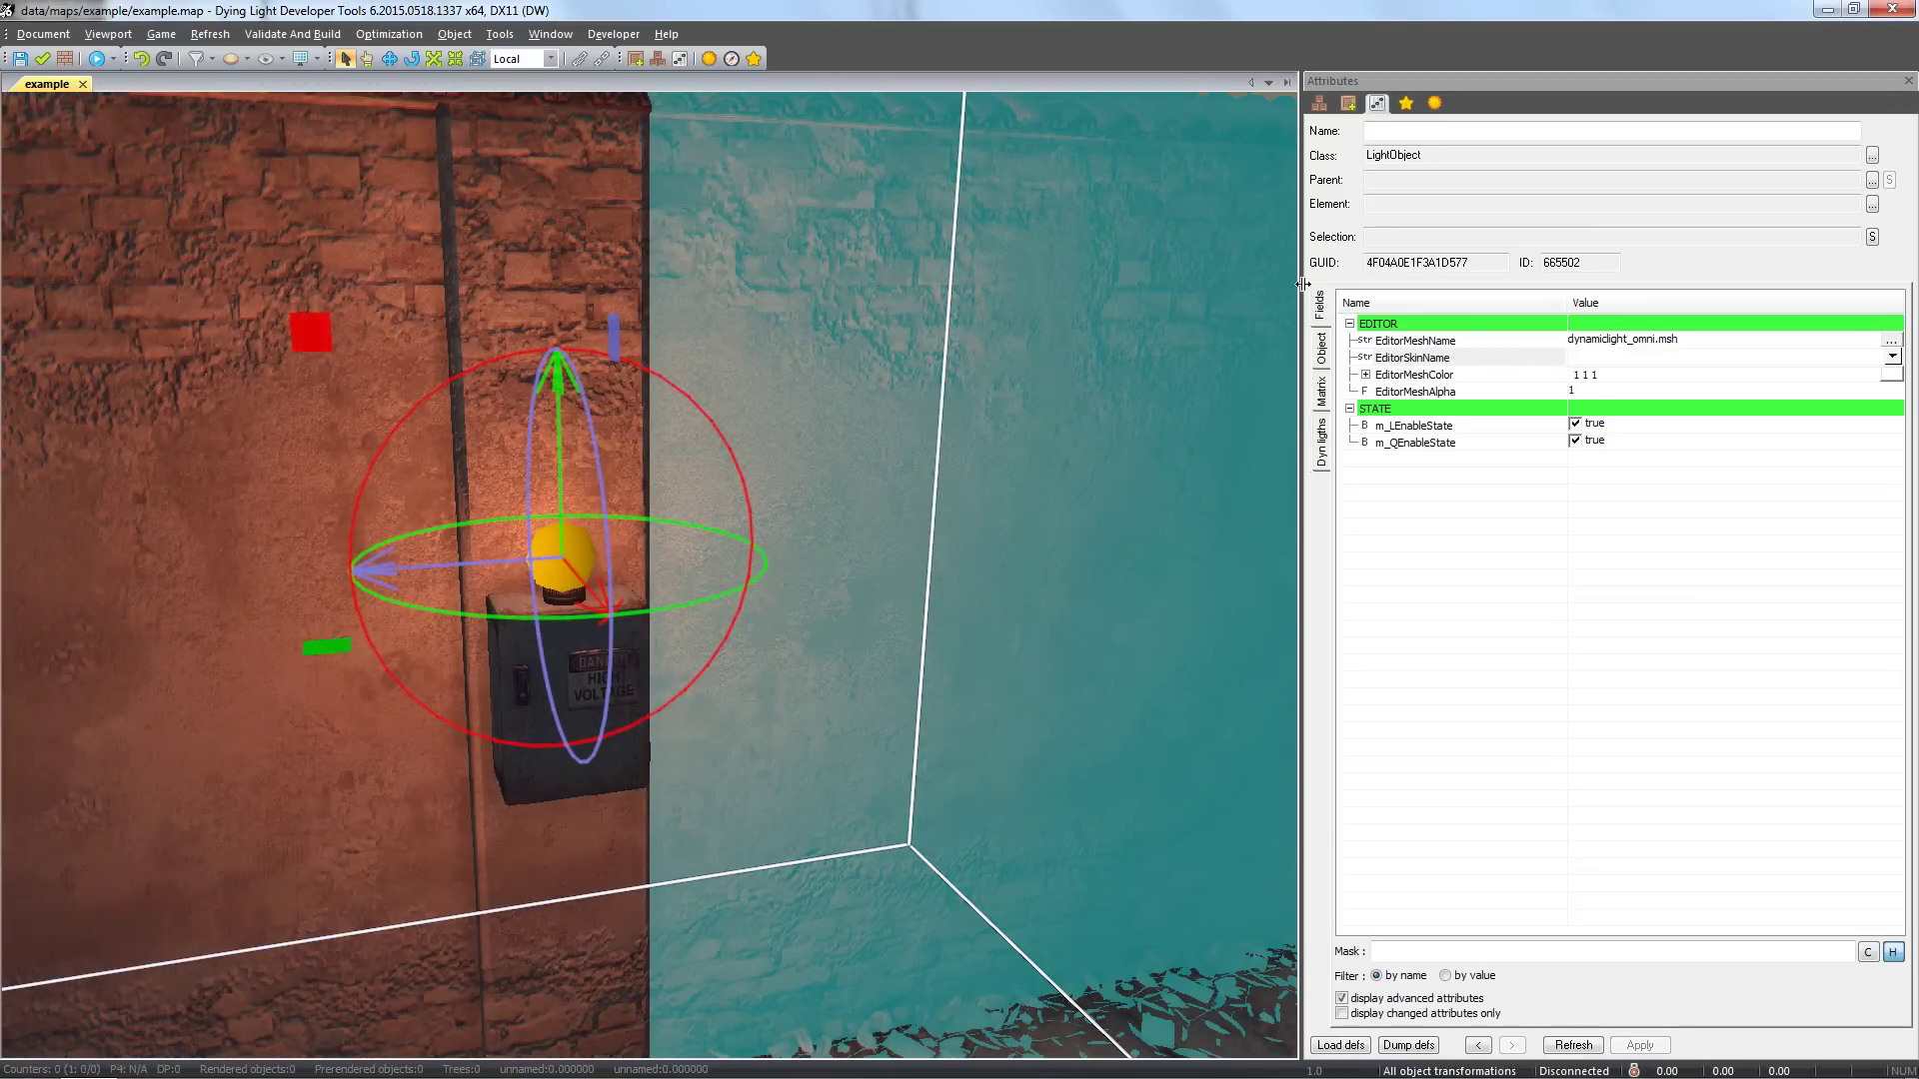
{"action": "left_click", "coordinate": [1320, 105]}
{"action": "middle_click_drag", "start_coordinate": [788, 343], "coordinate": [800, 343]}
{"action": "scroll", "coordinate": [800, 343], "scroll_direction": "up", "scroll_amount": 3}
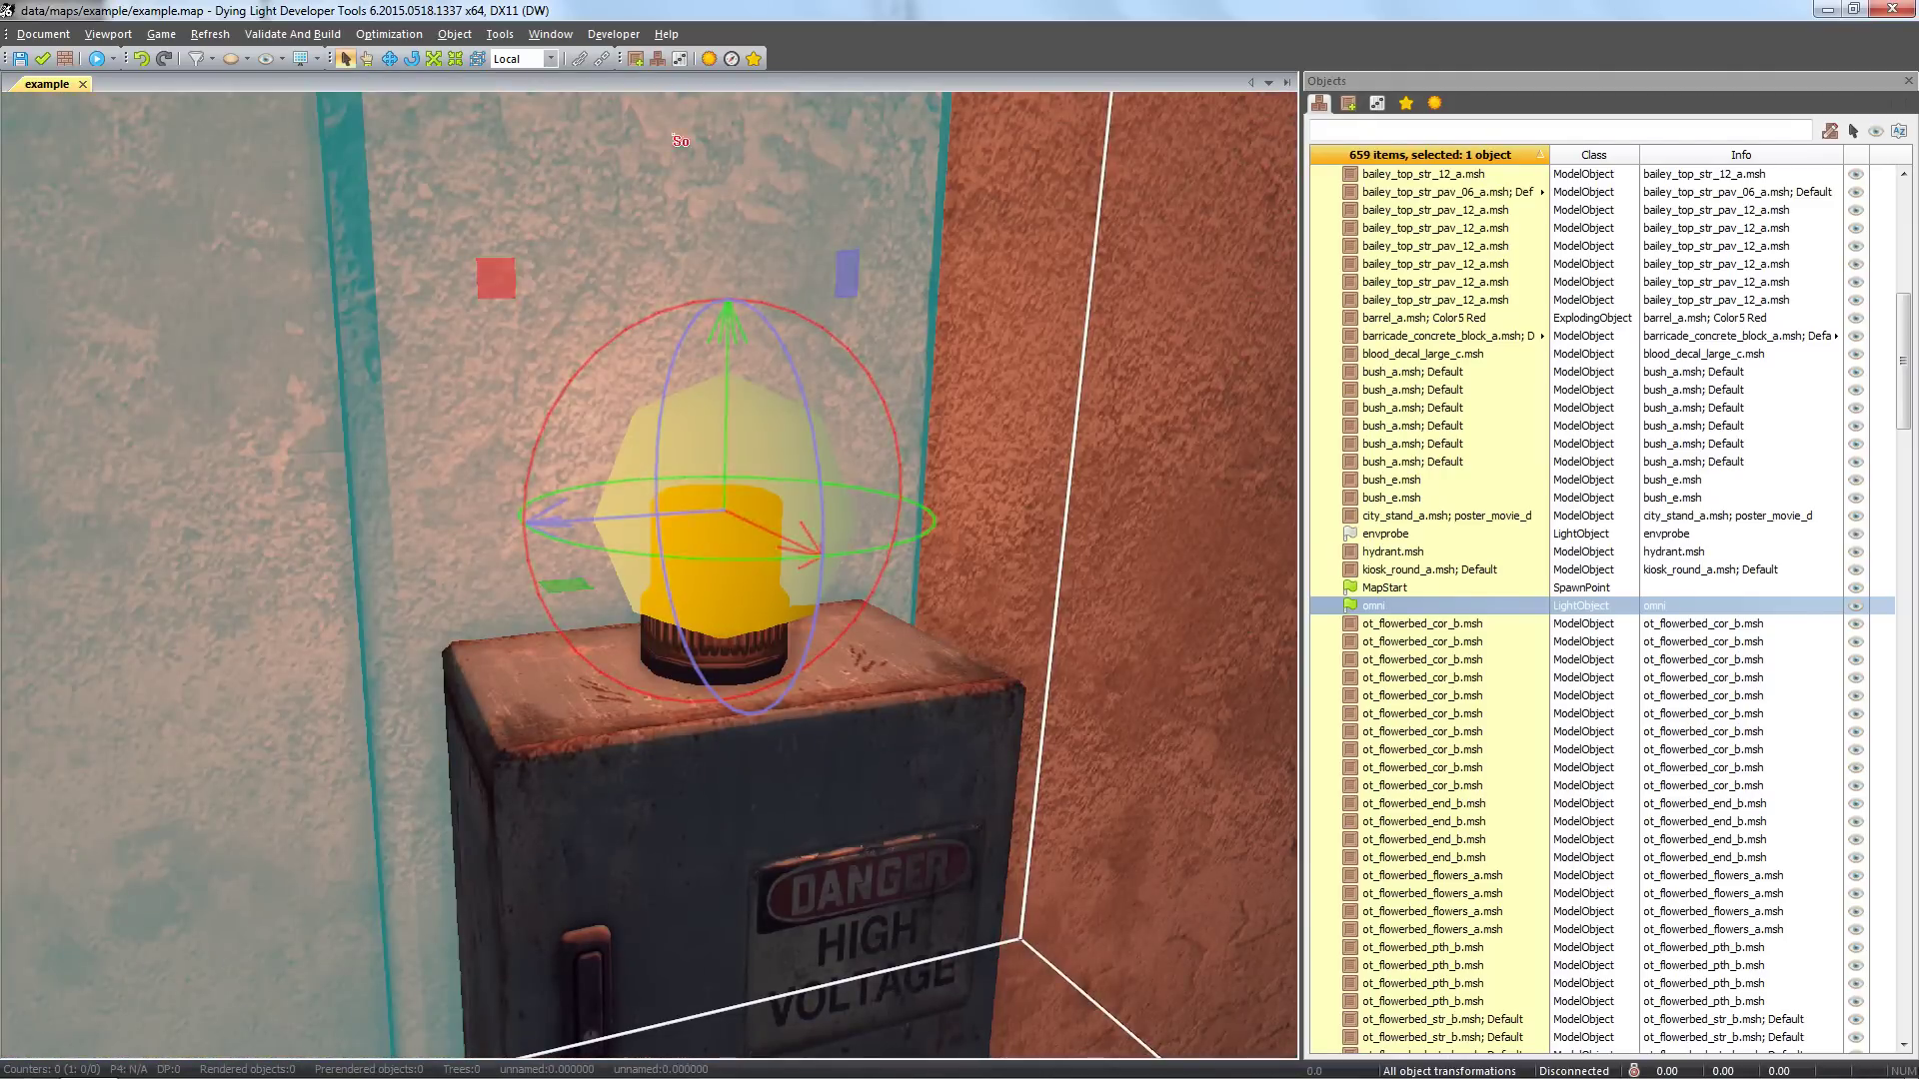
{"action": "left_click", "coordinate": [579, 60]}
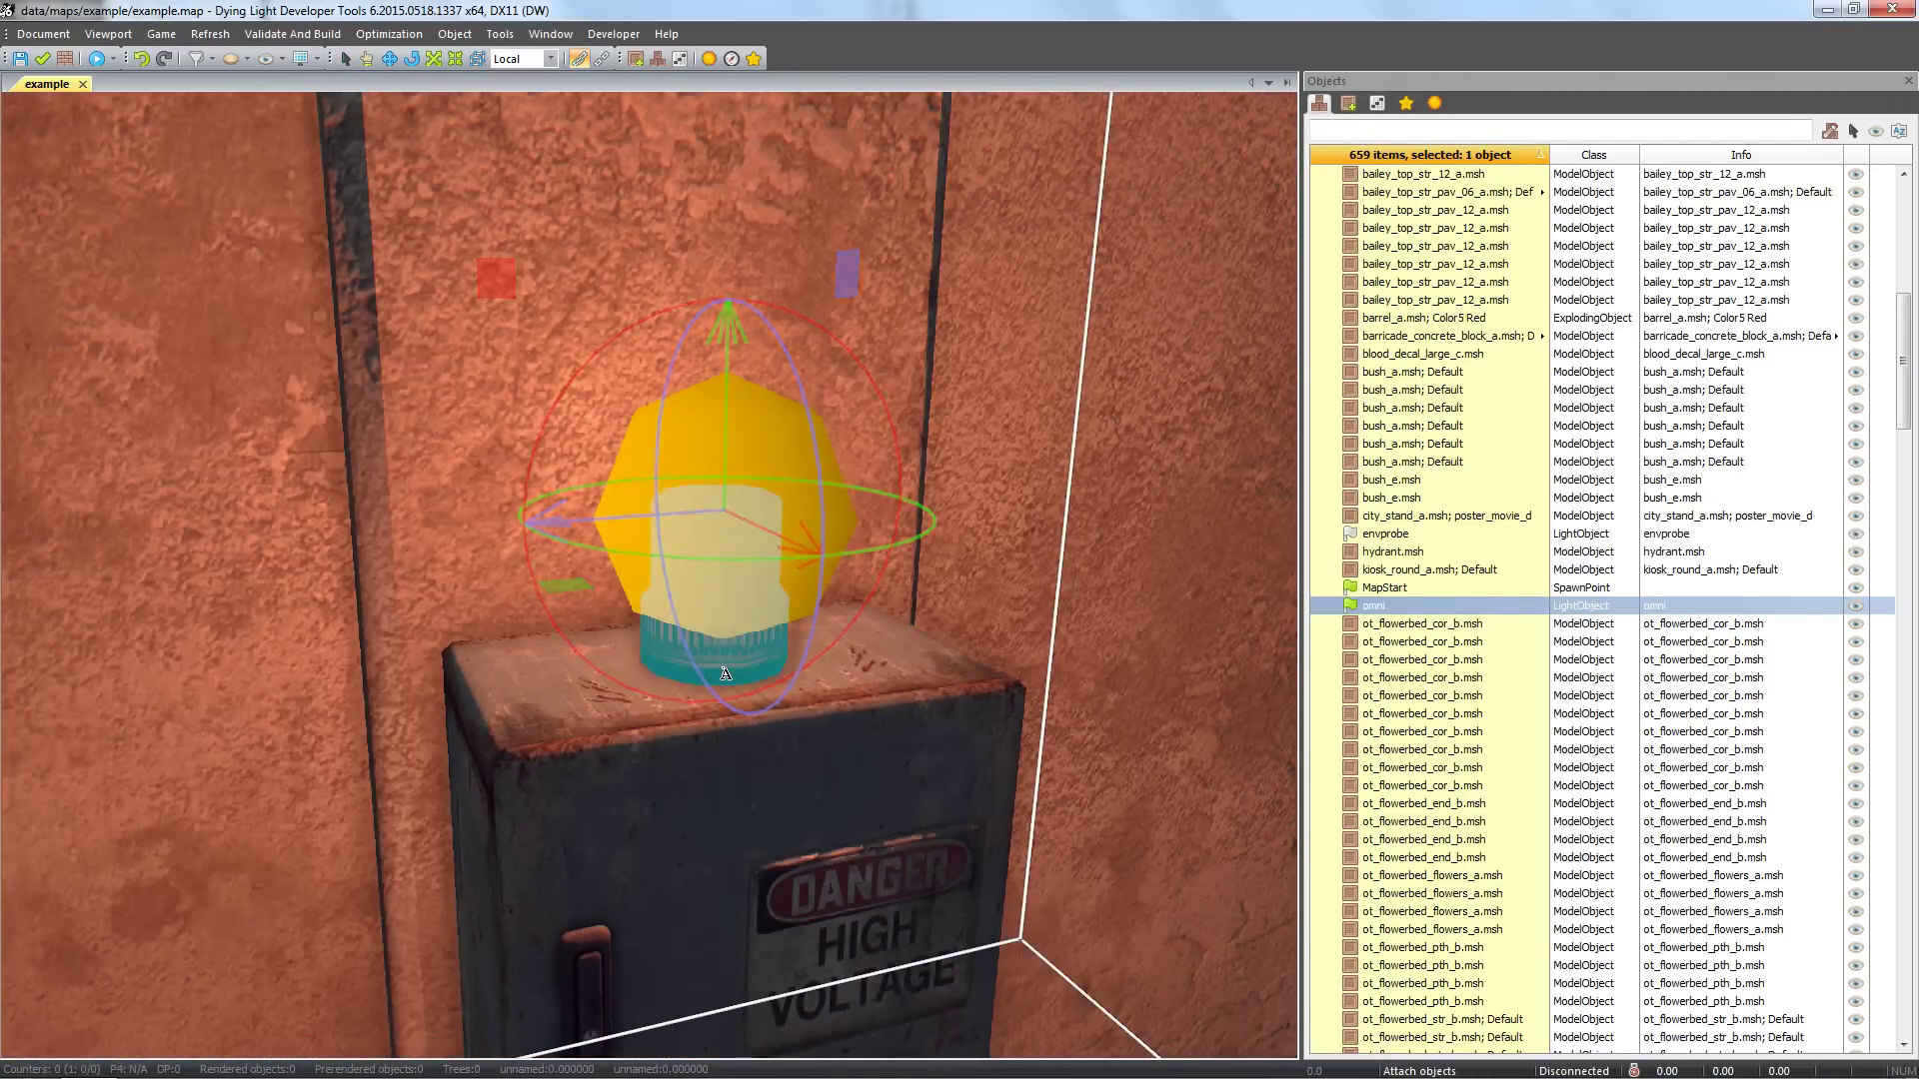
{"action": "left_click", "coordinate": [725, 674]}
{"action": "key", "text": "Escape"}
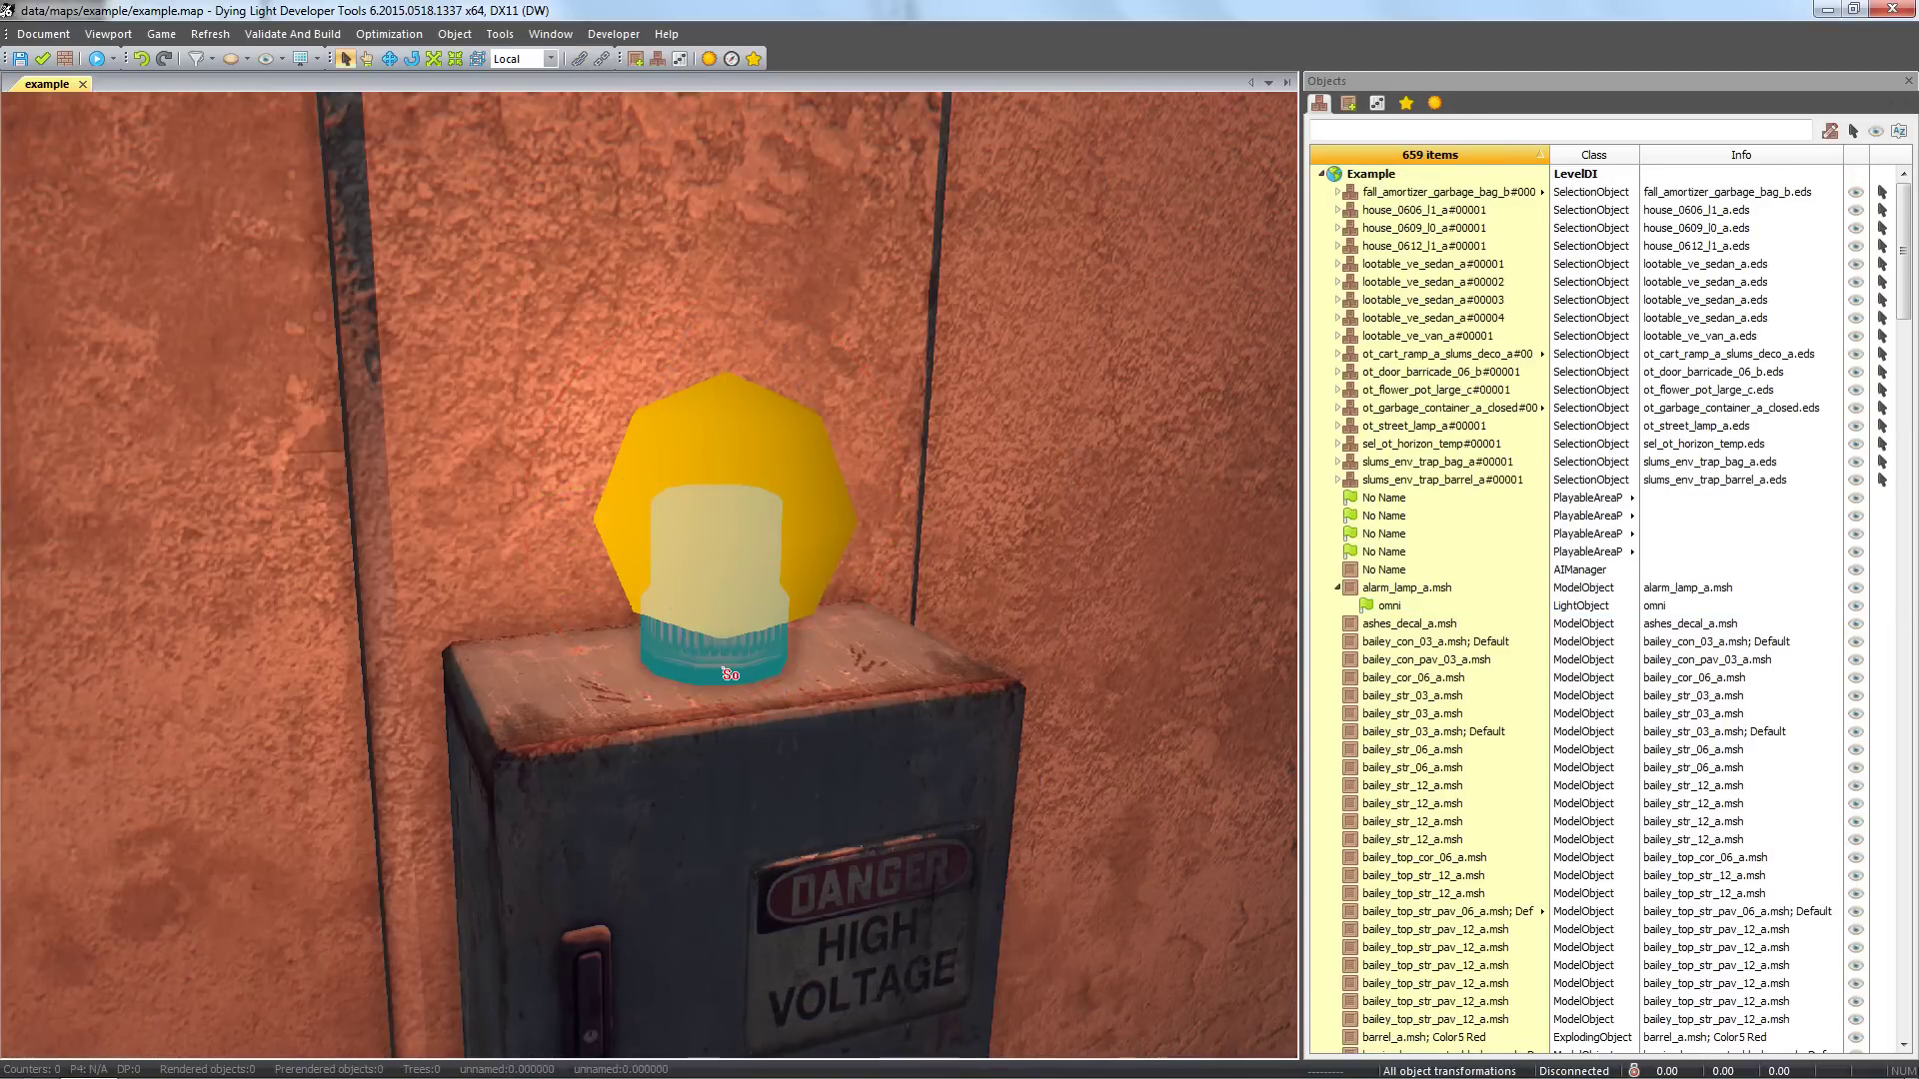
- Place an FX object on the wall at the underside of the breaker box
{"action": "left_click", "coordinate": [1393, 607]}
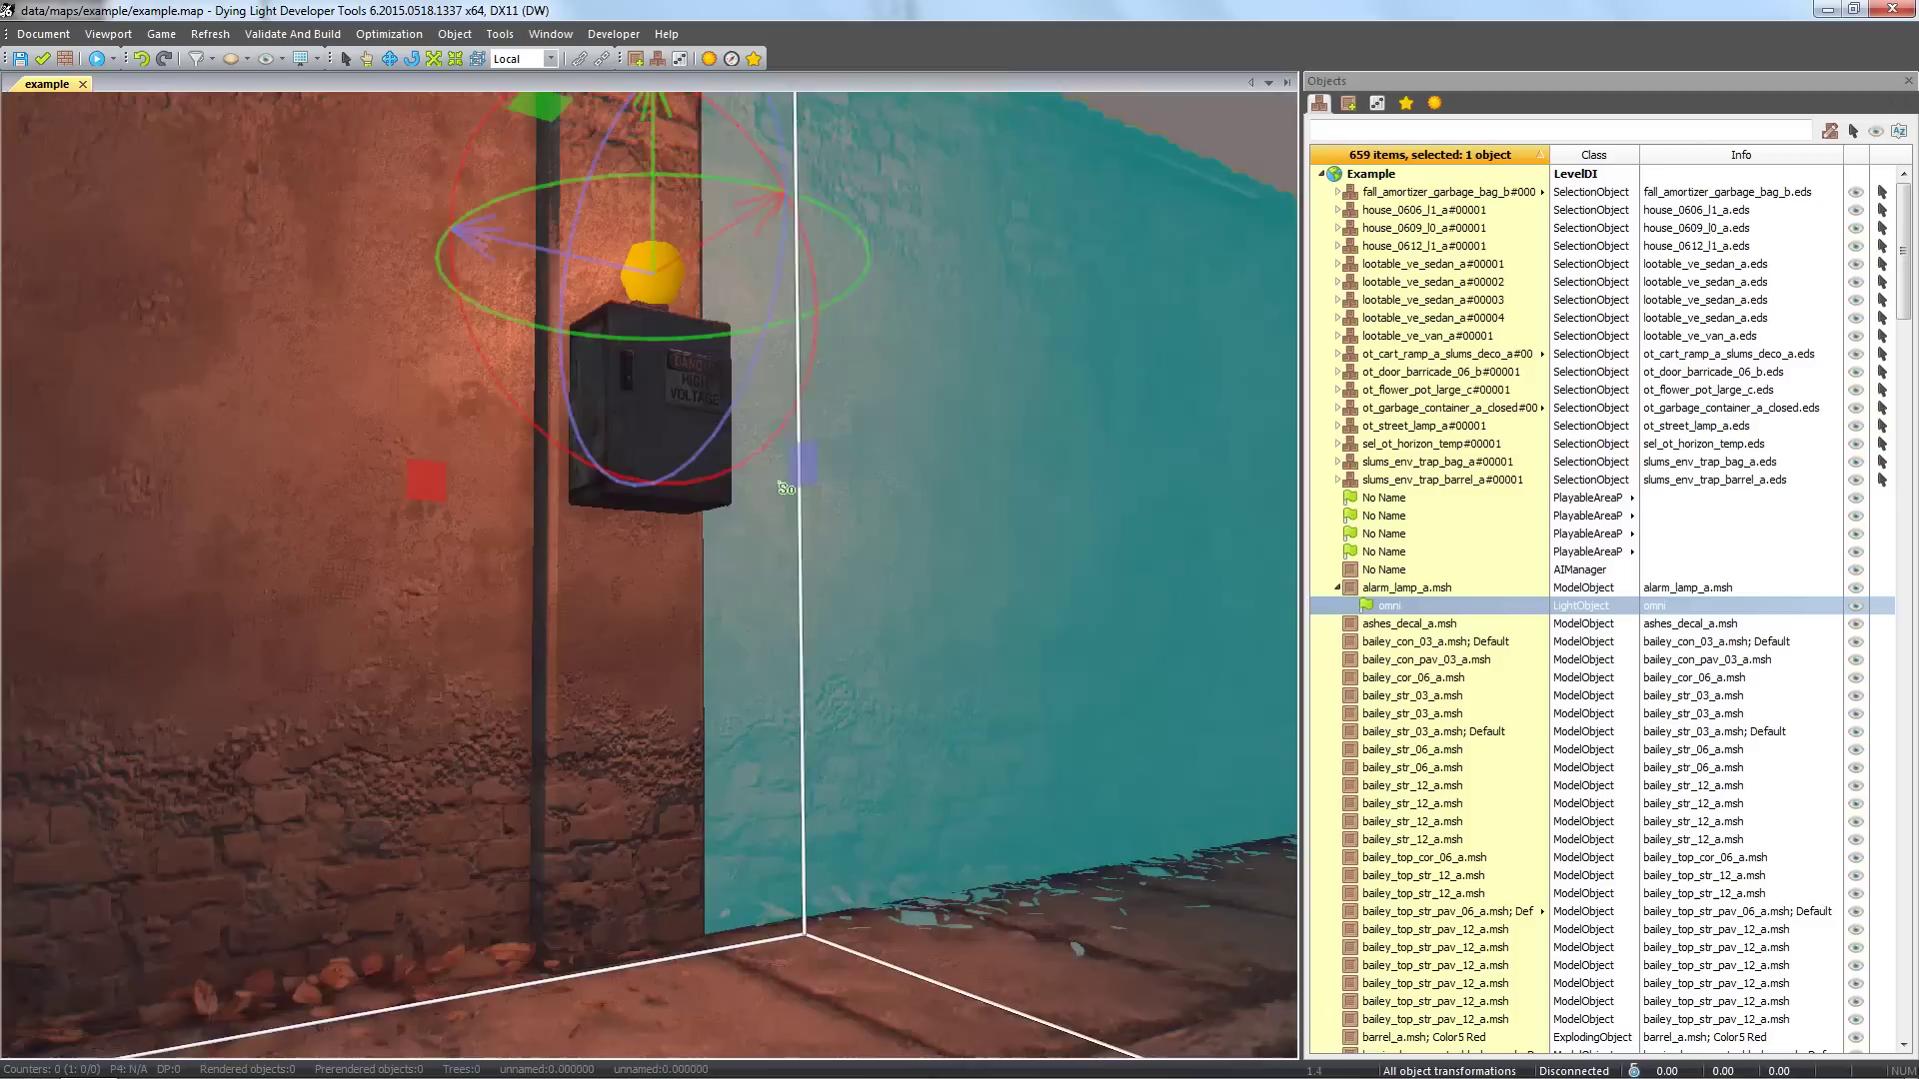
{"action": "left_click", "coordinate": [1348, 103]}
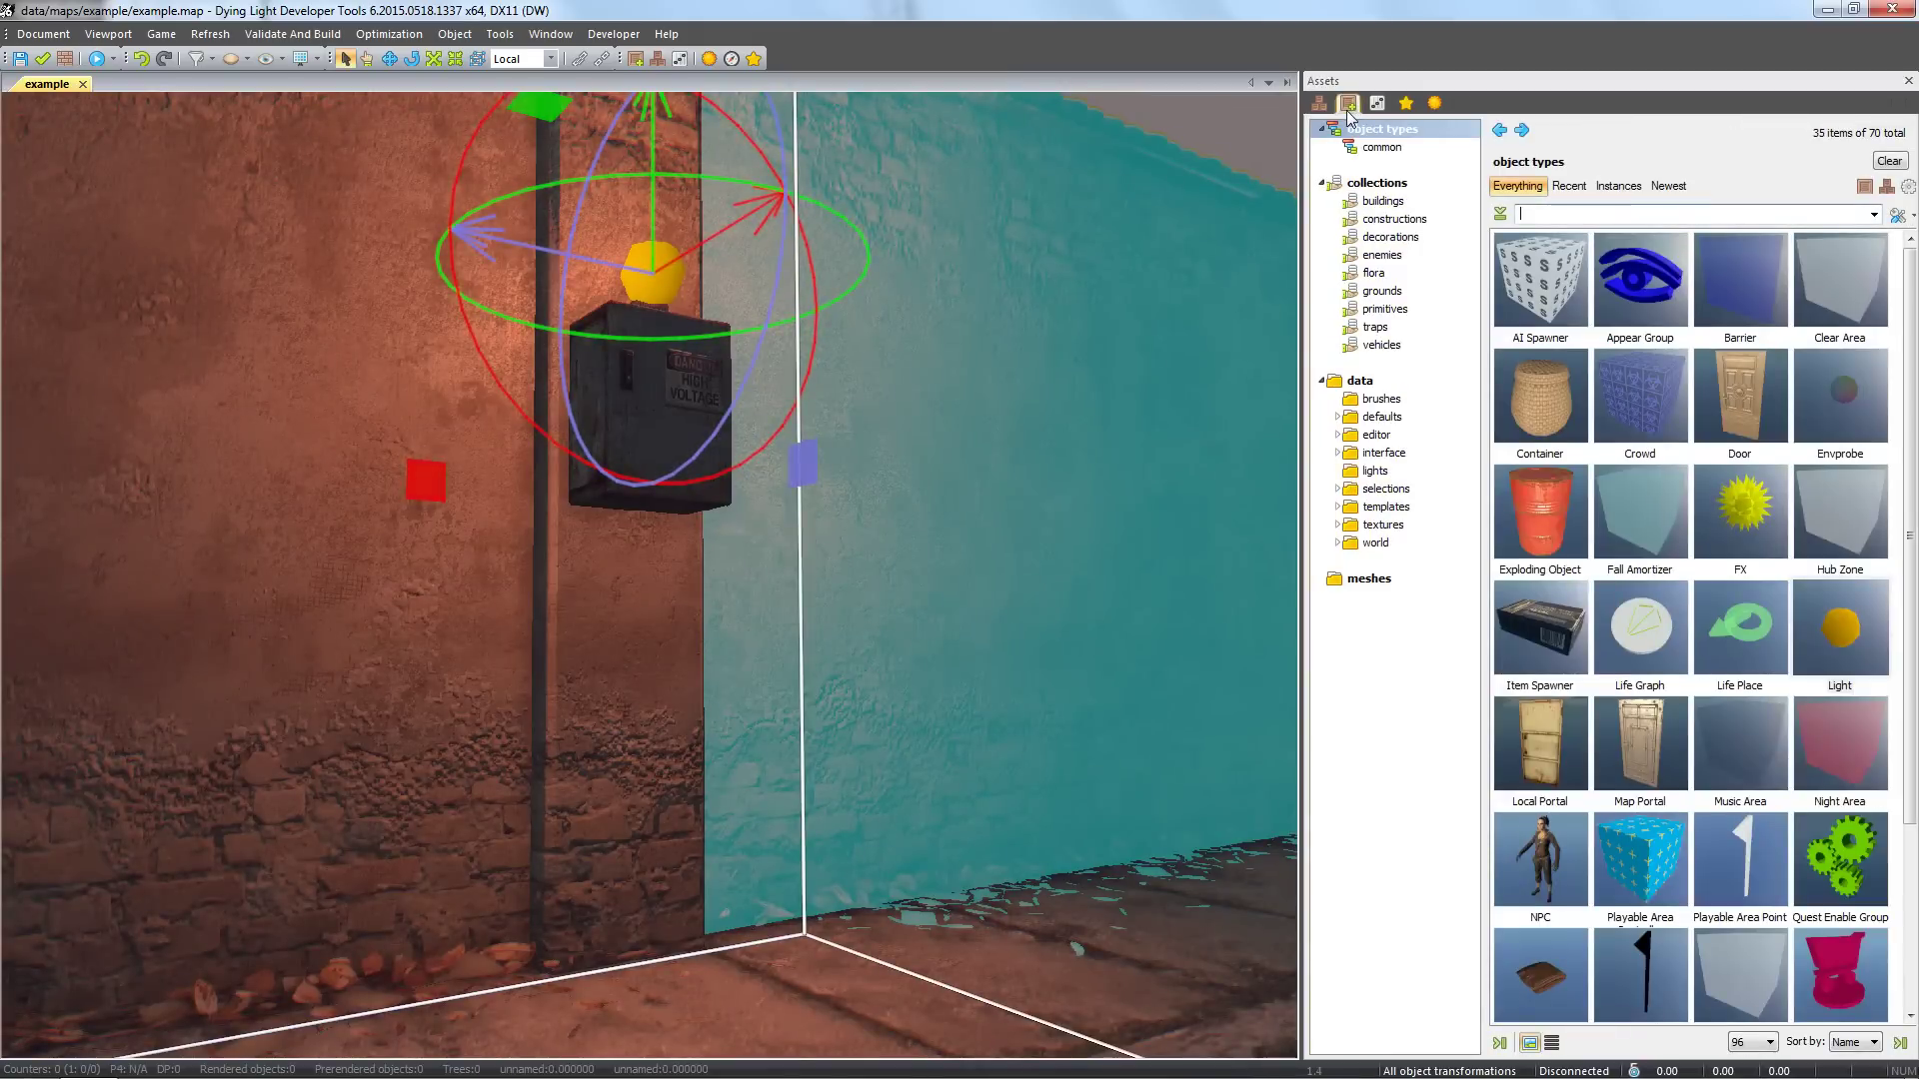
{"action": "left_click_drag", "start_coordinate": [1744, 522], "coordinate": [915, 530]}
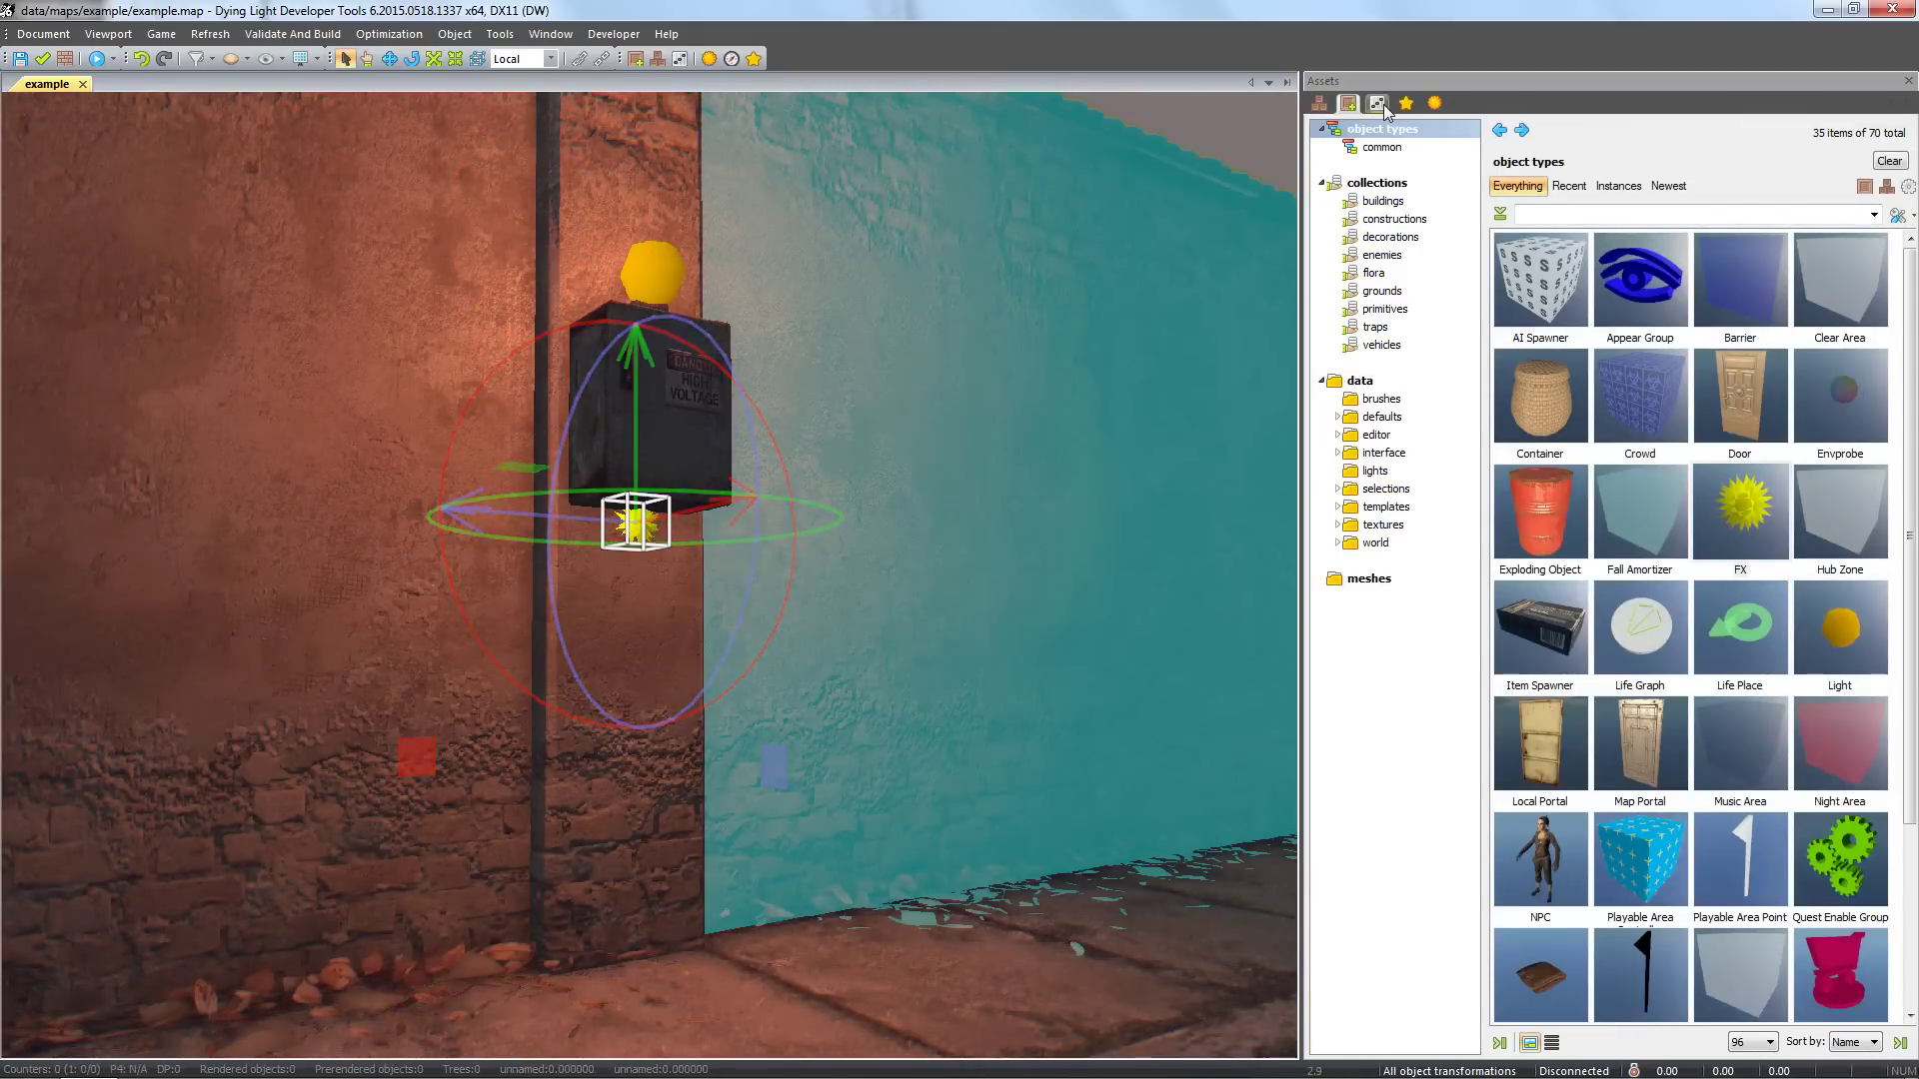
- Set the emitter's FX type to the "Sparks falling" preset, filtering the presets by "sparks fall"
{"action": "left_click", "coordinate": [1378, 103]}
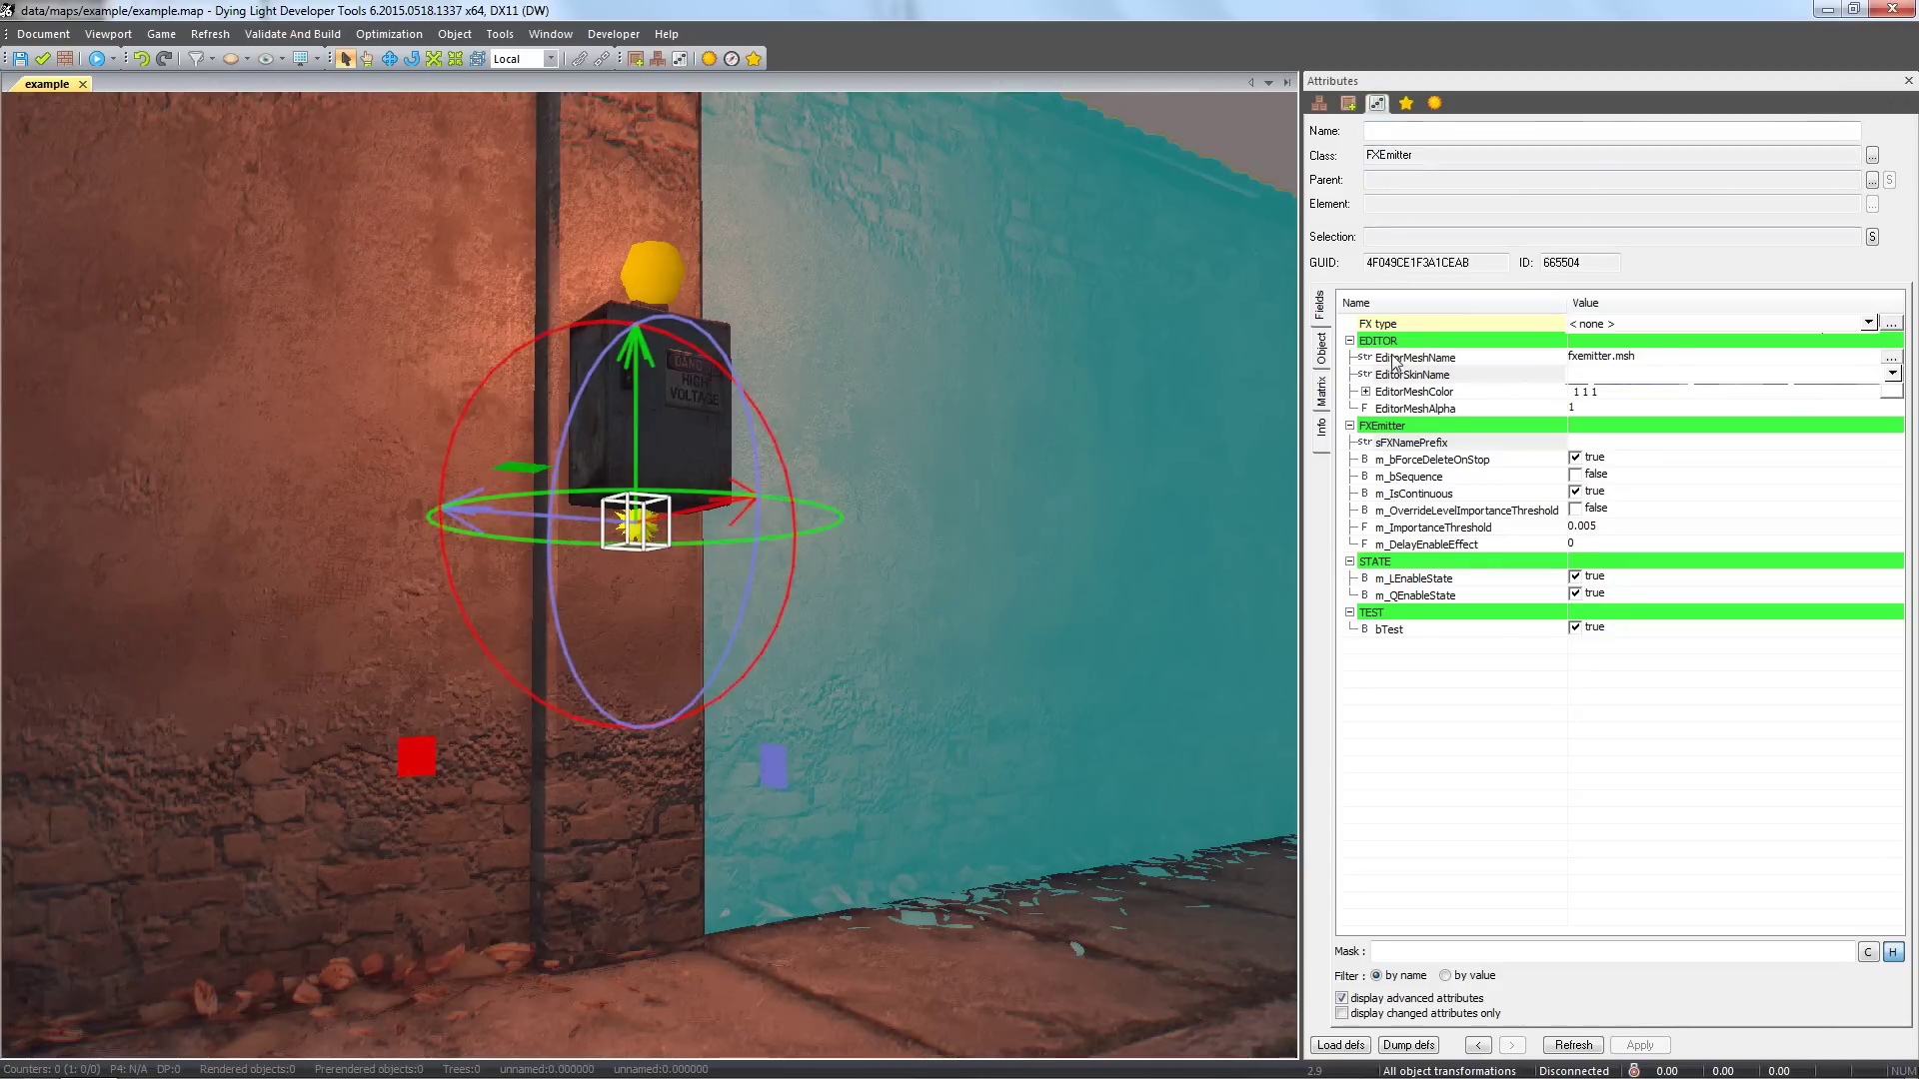
{"action": "left_click", "coordinate": [1891, 323]}
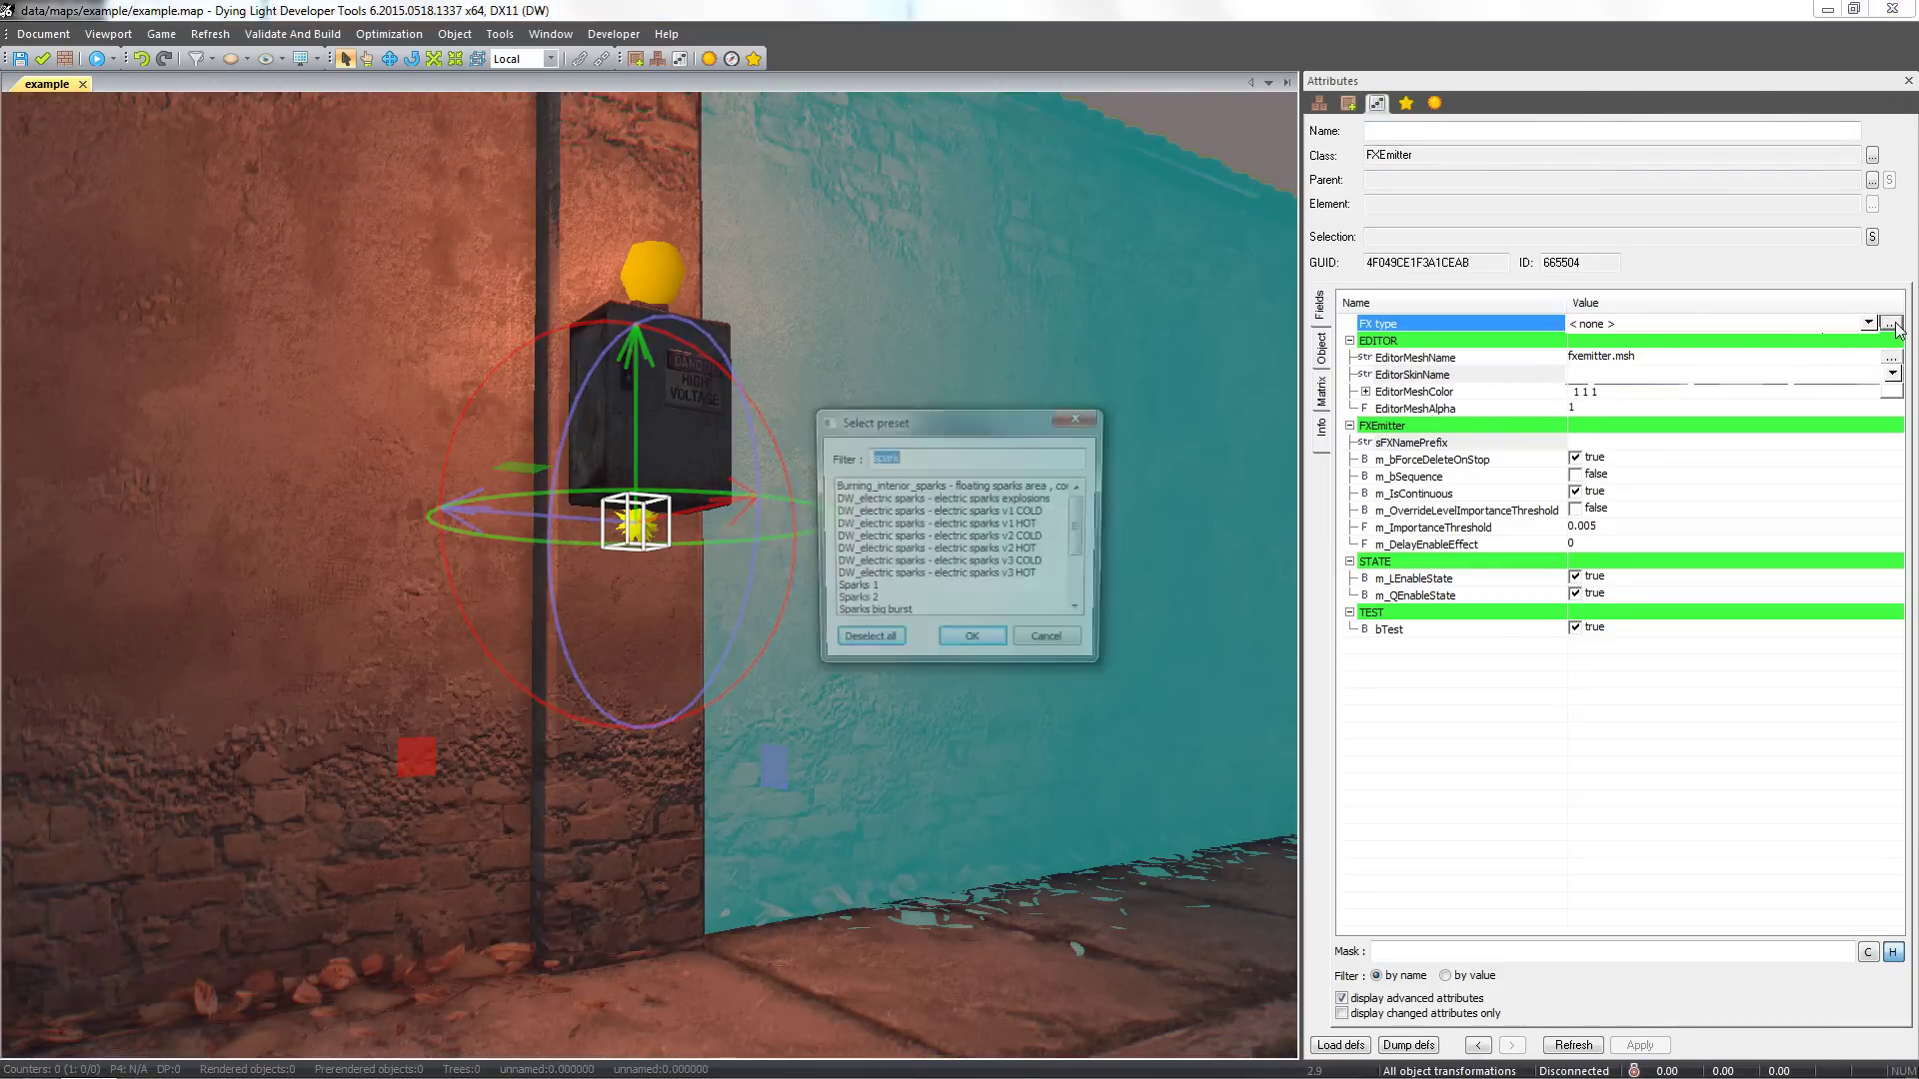
{"action": "type", "text": "s"}
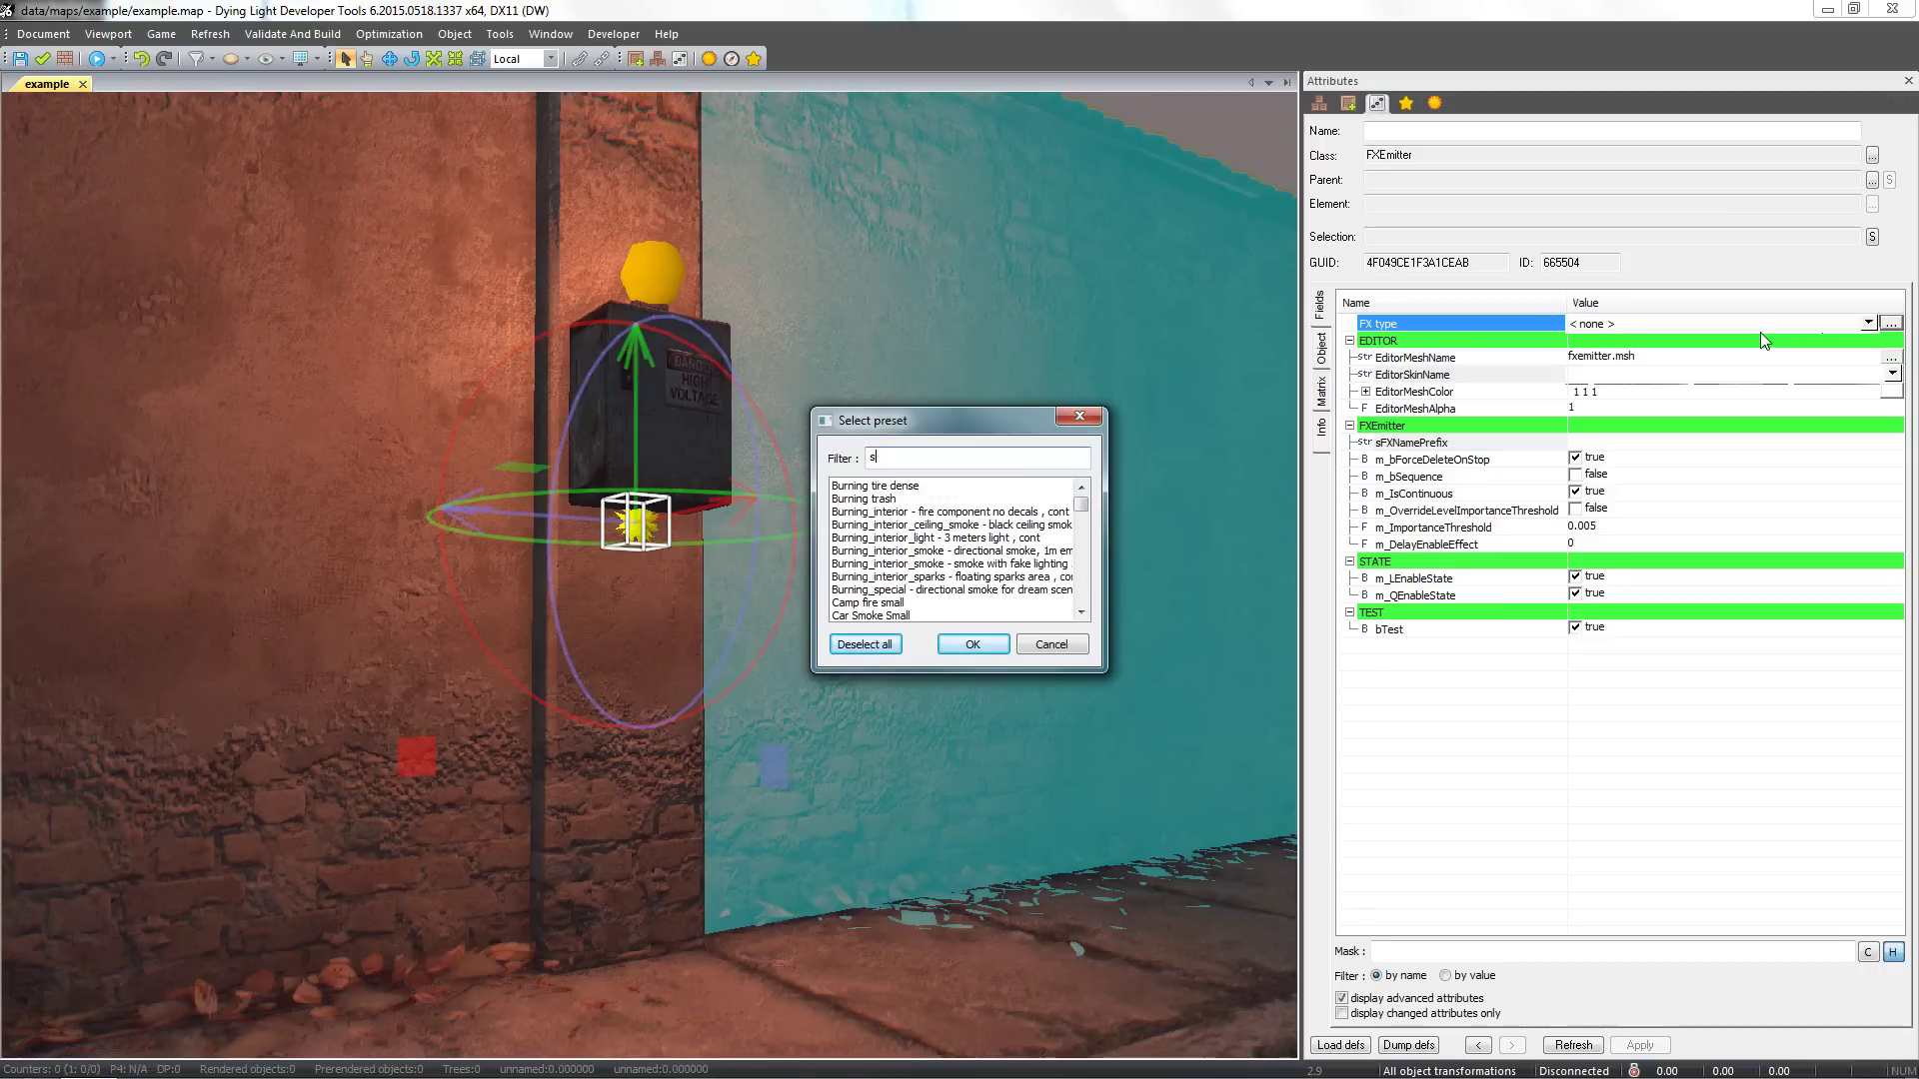
{"action": "type", "text": "parks fa"}
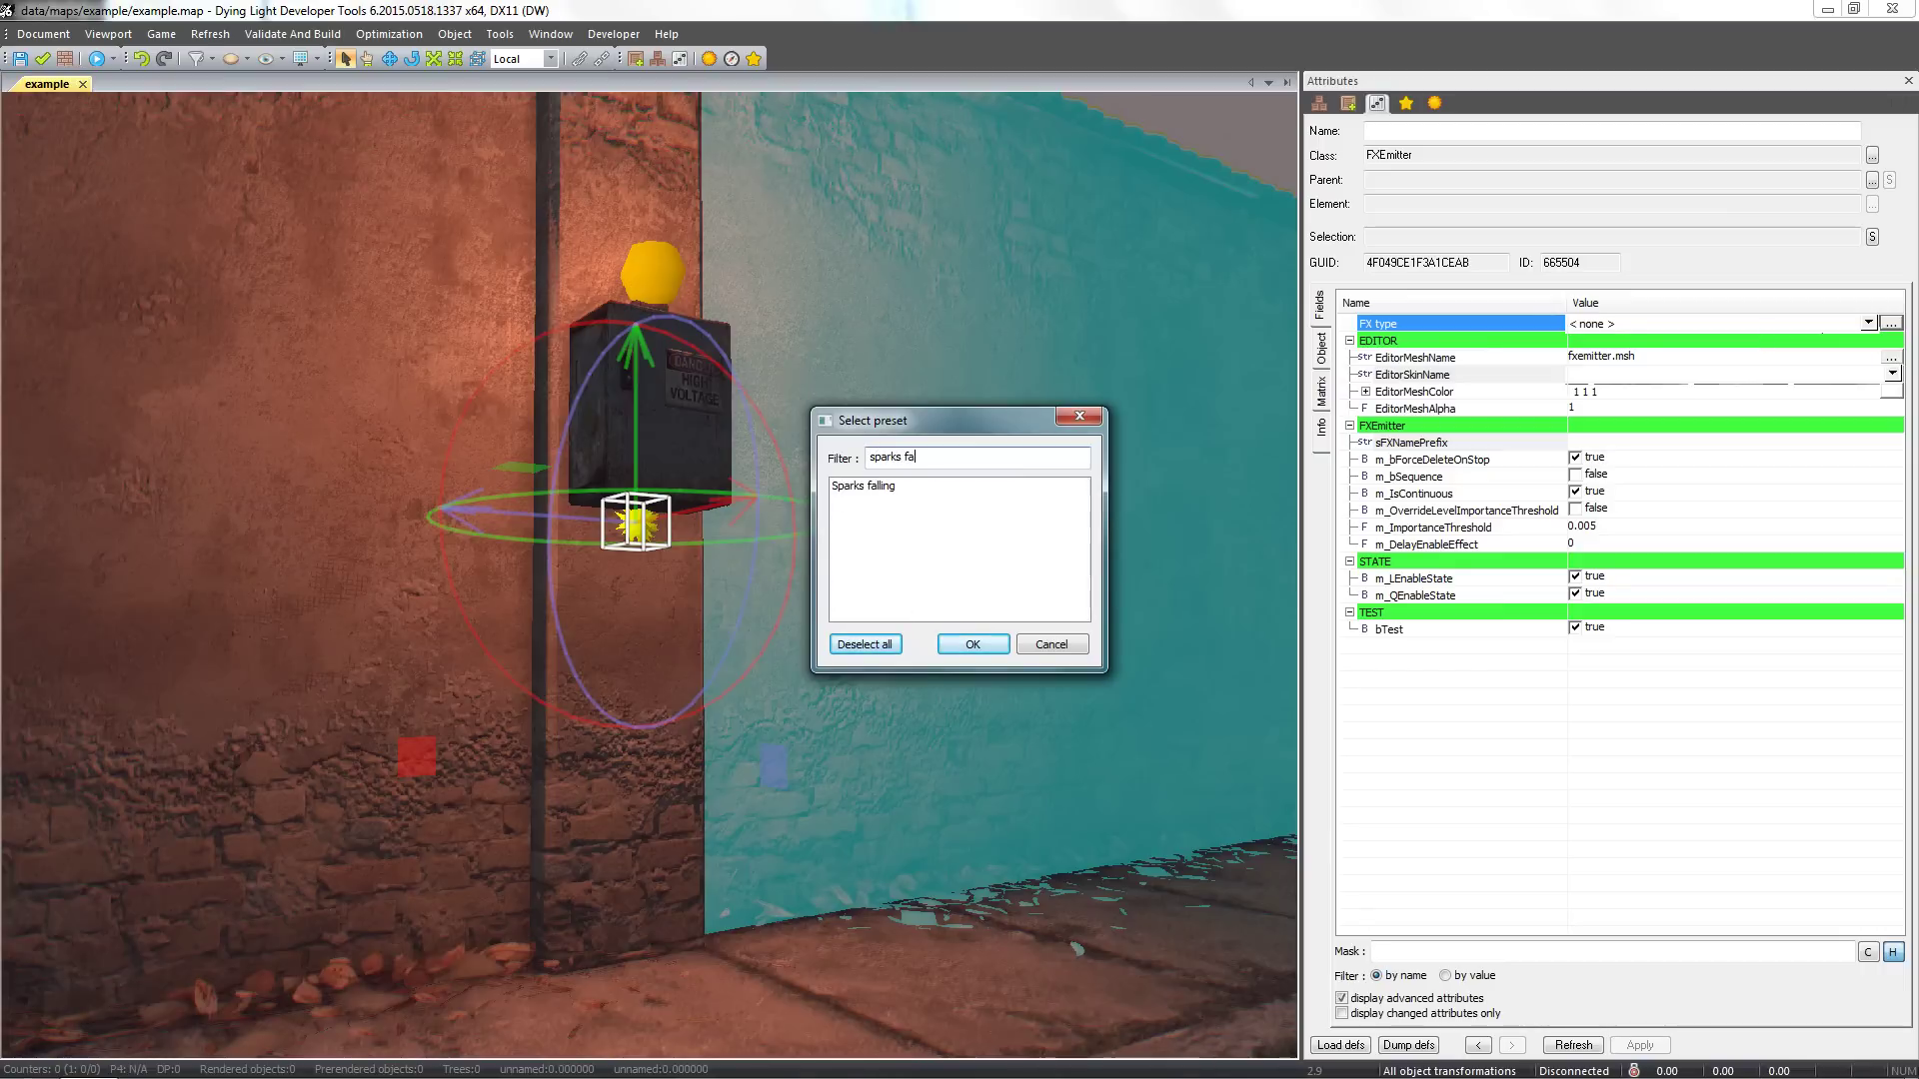
{"action": "type", "text": "l"}
{"action": "left_click", "coordinate": [873, 486]}
{"action": "left_click", "coordinate": [973, 644]}
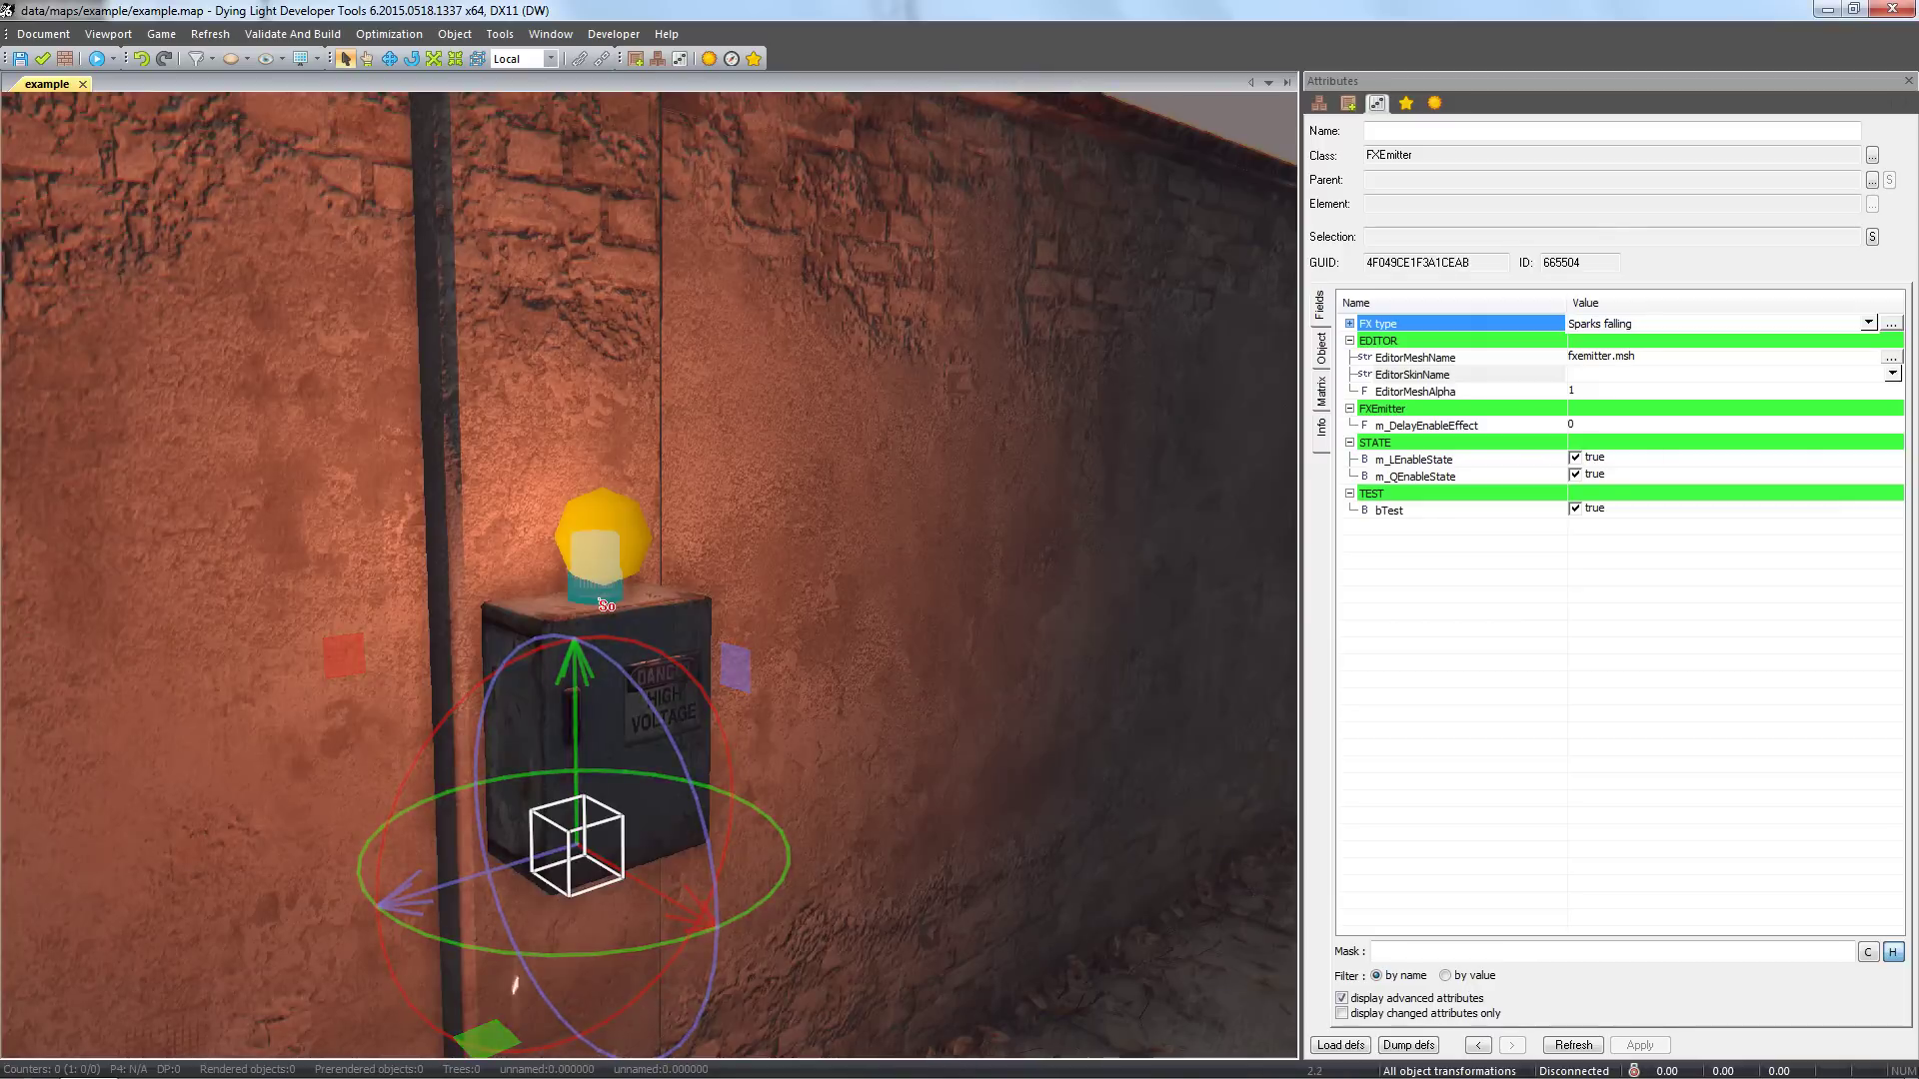
- Change the alarm lamp mesh's class to LampDI, filtering the class list by "lamp"
{"action": "left_click", "coordinate": [599, 560]}
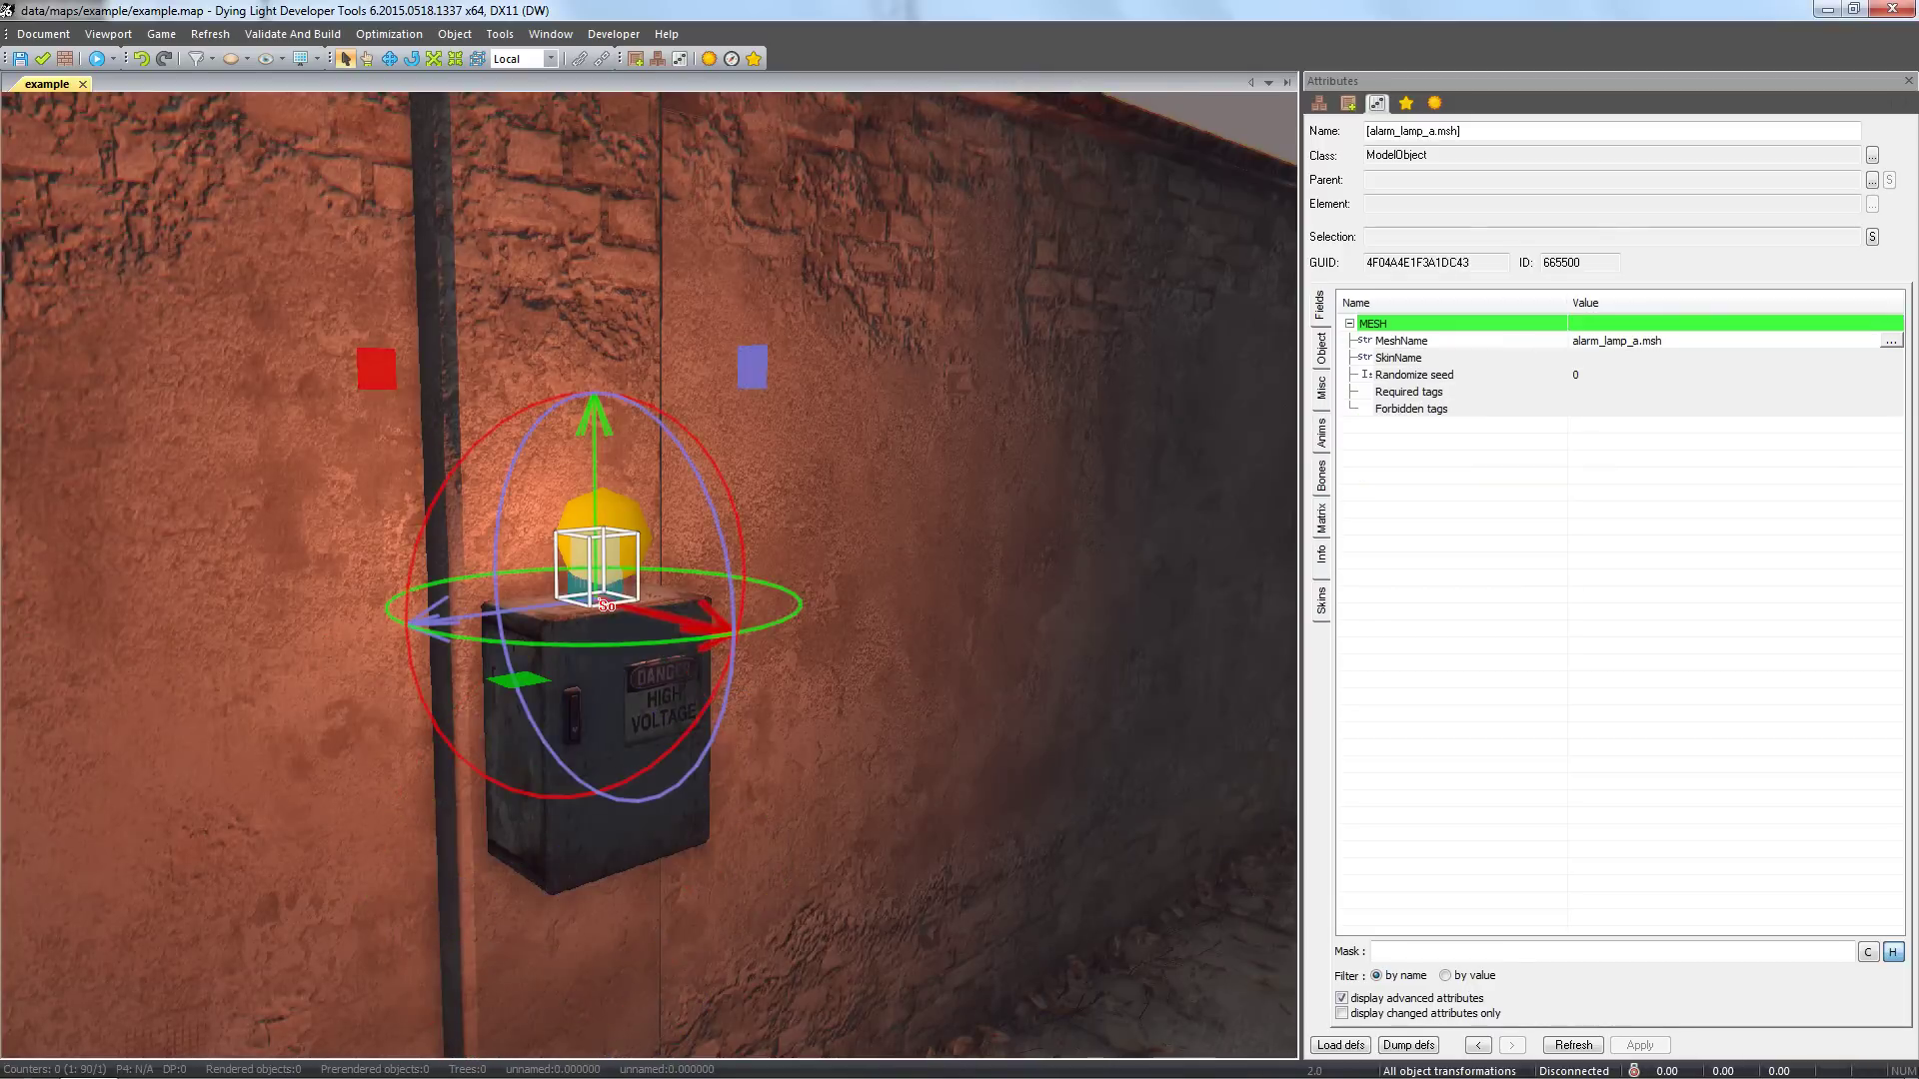
{"action": "left_click", "coordinate": [1871, 156]}
{"action": "type", "text": "lamp"}
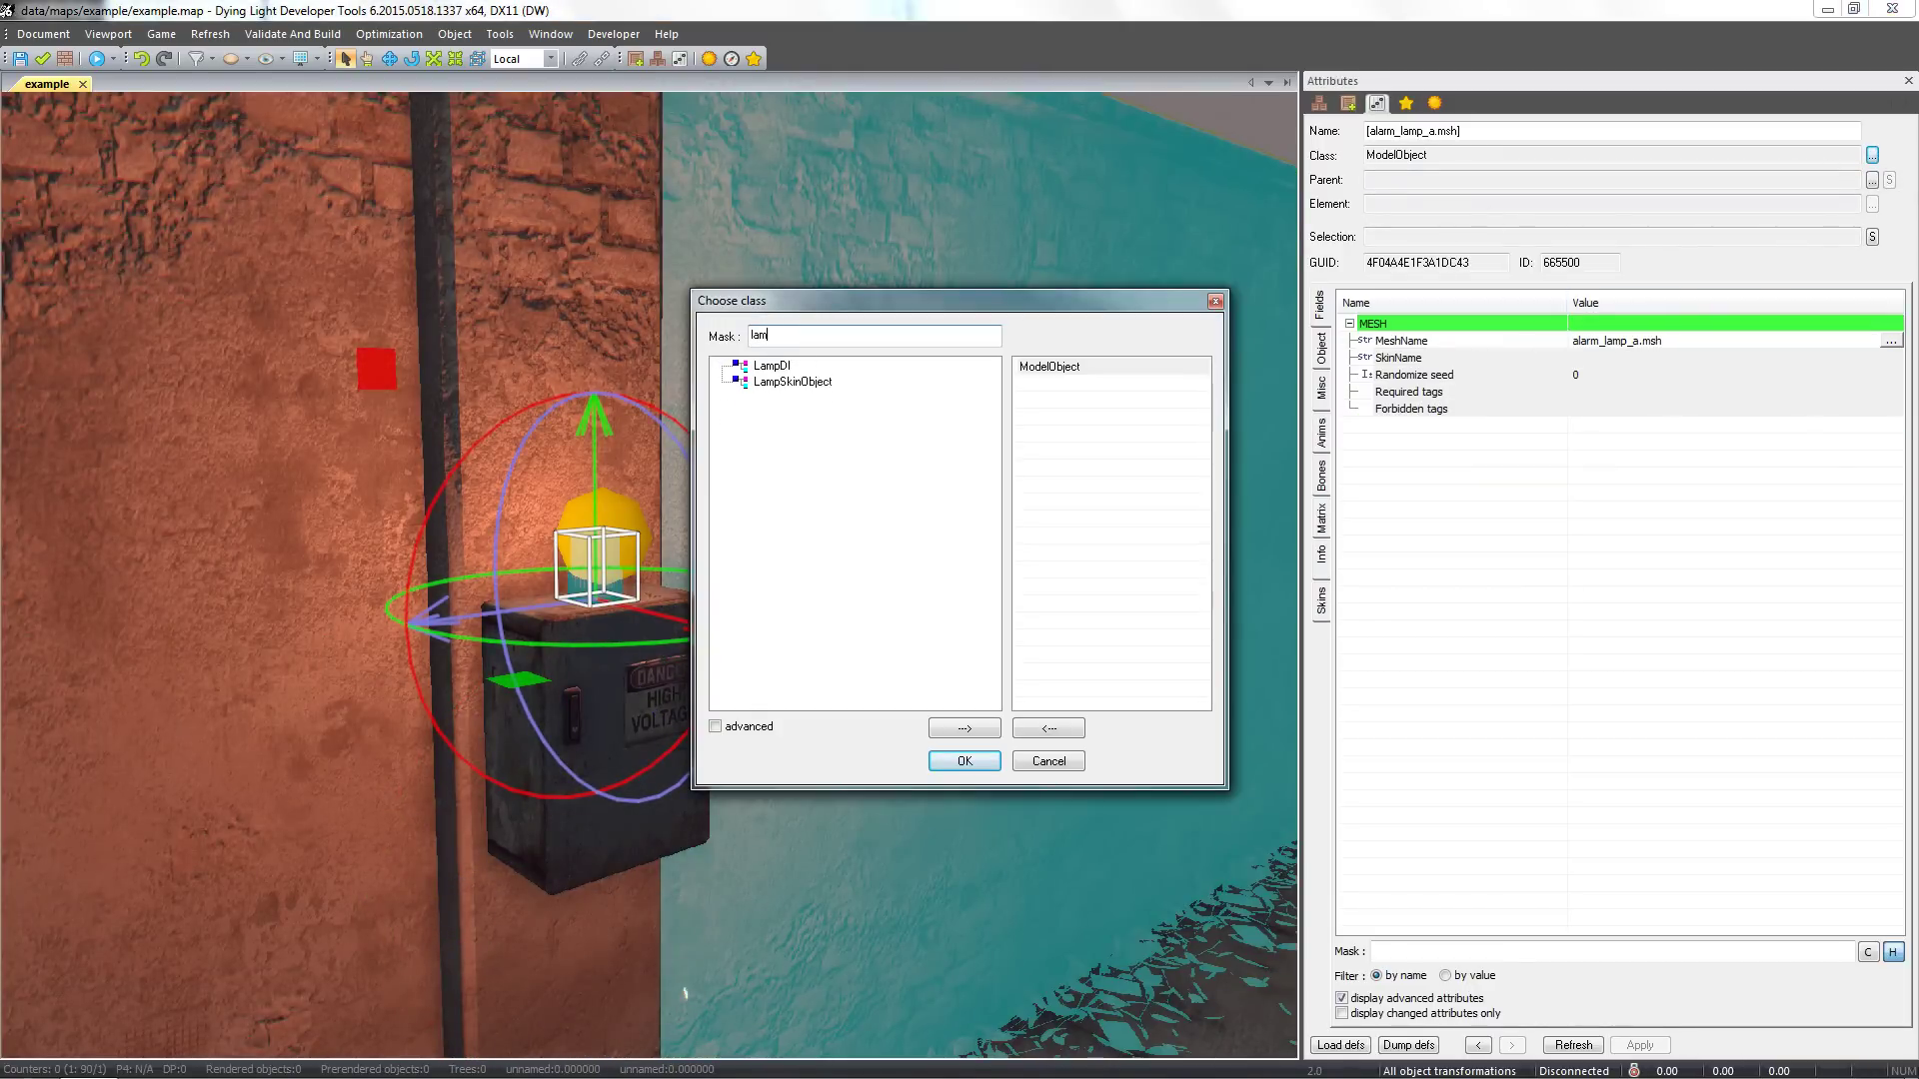
{"action": "double_click", "coordinate": [782, 372]}
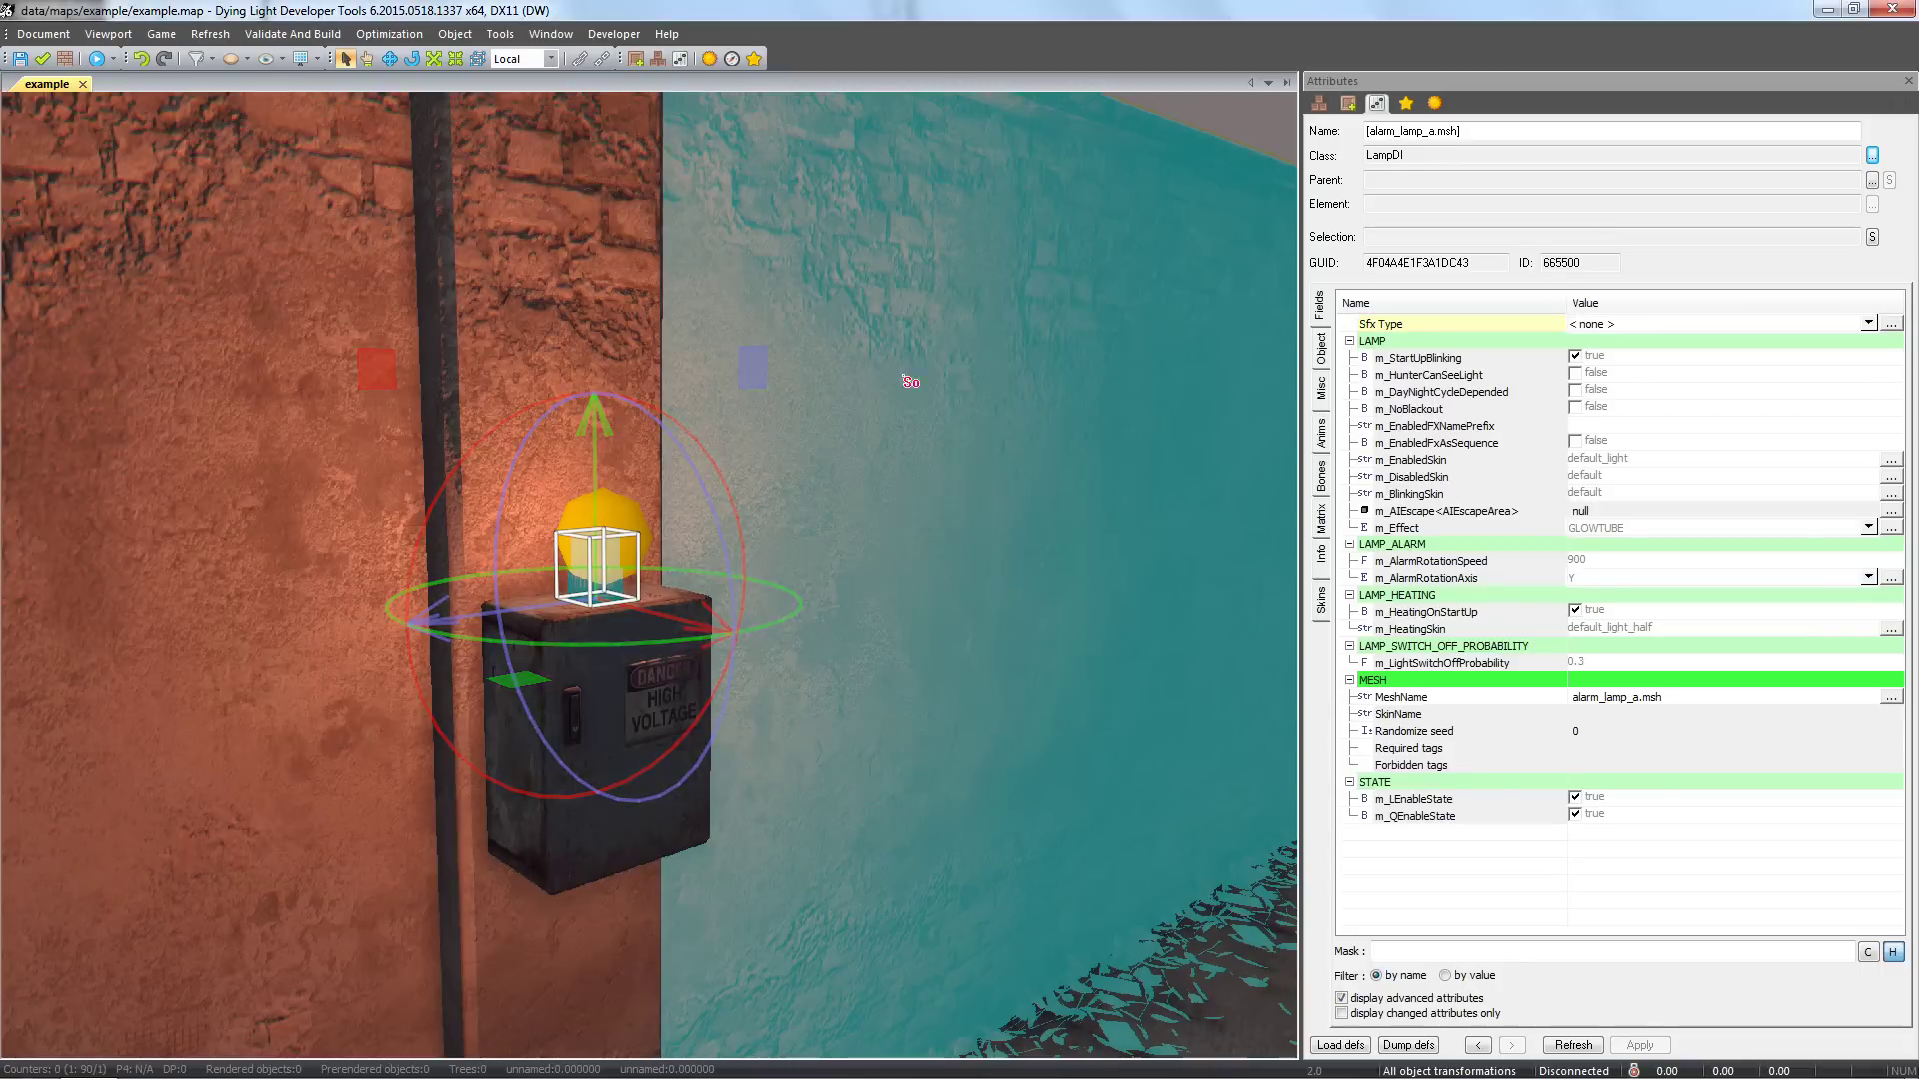
- Set the lamp's enabled skin to Default_light and its disabled and blinking skins to Default
{"action": "left_click", "coordinate": [1893, 463]}
{"action": "double_click", "coordinate": [913, 539]}
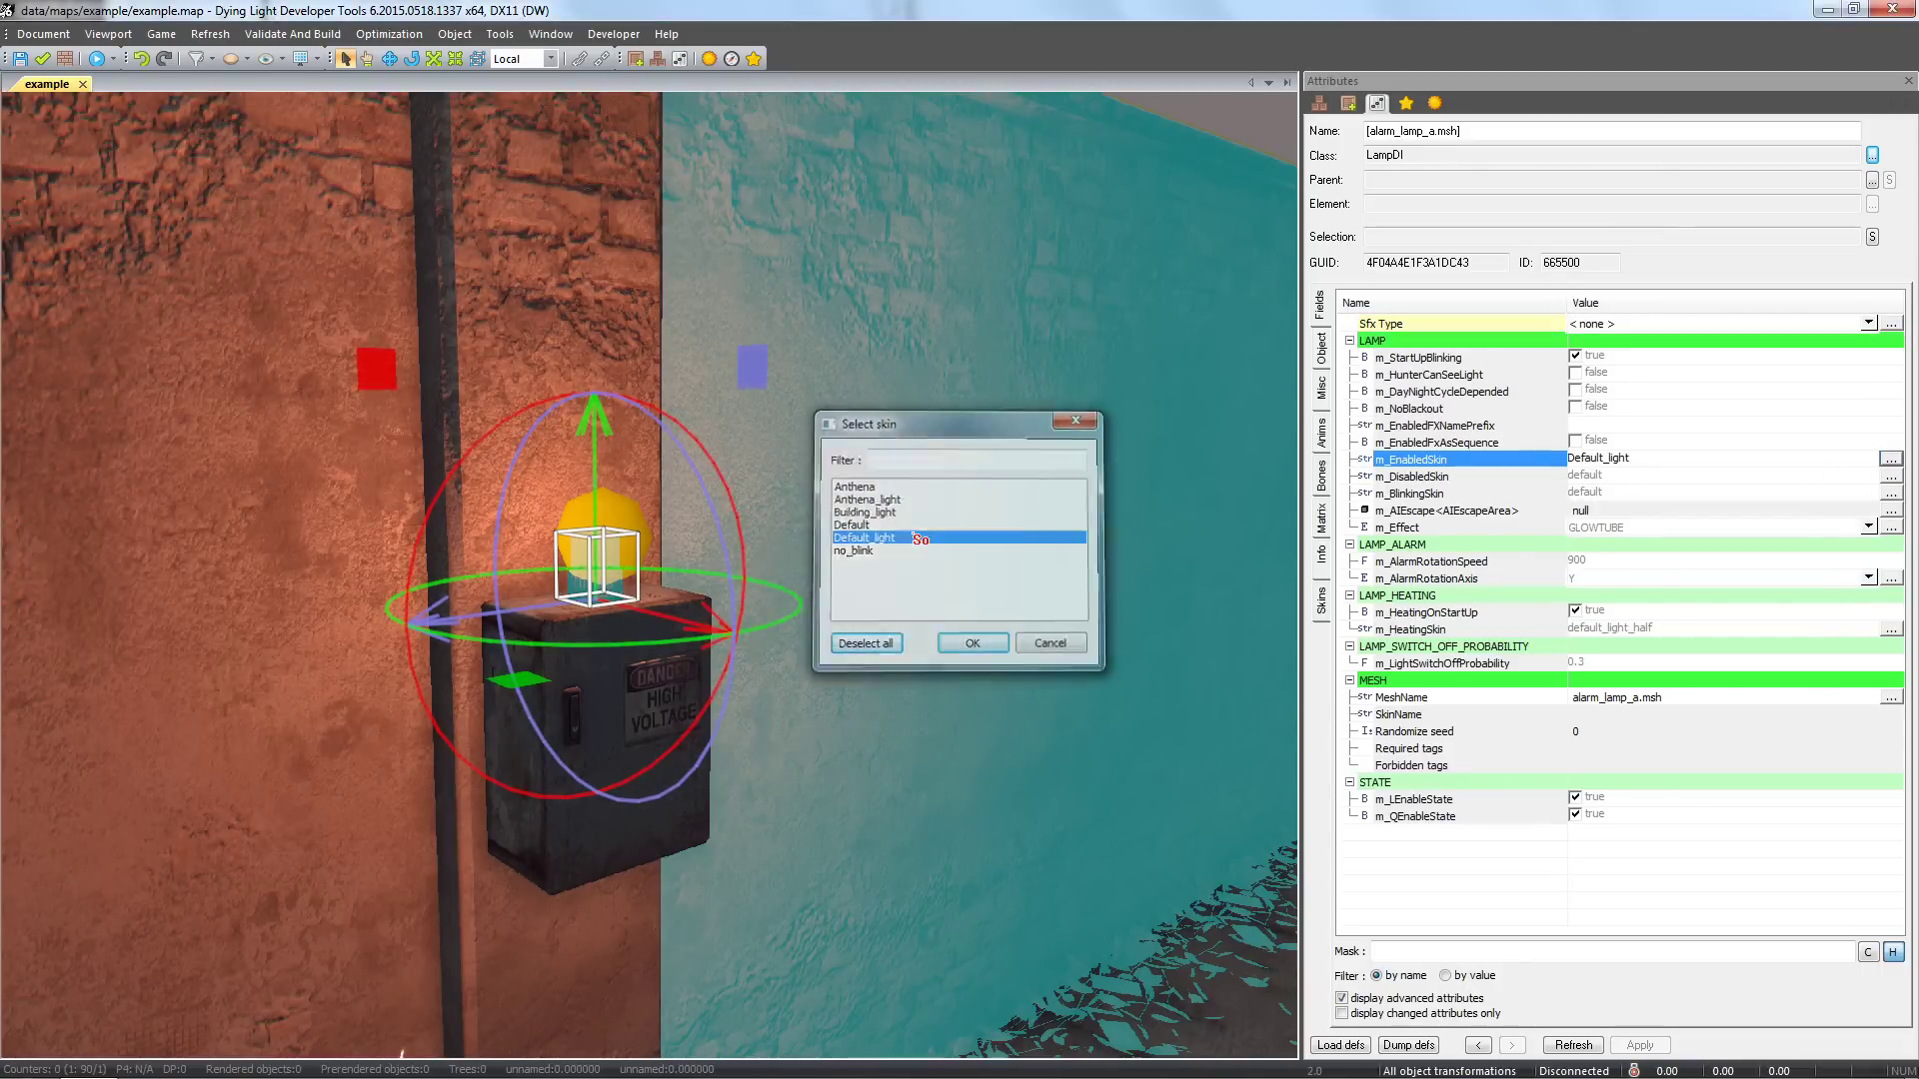
{"action": "left_click", "coordinate": [1891, 479]}
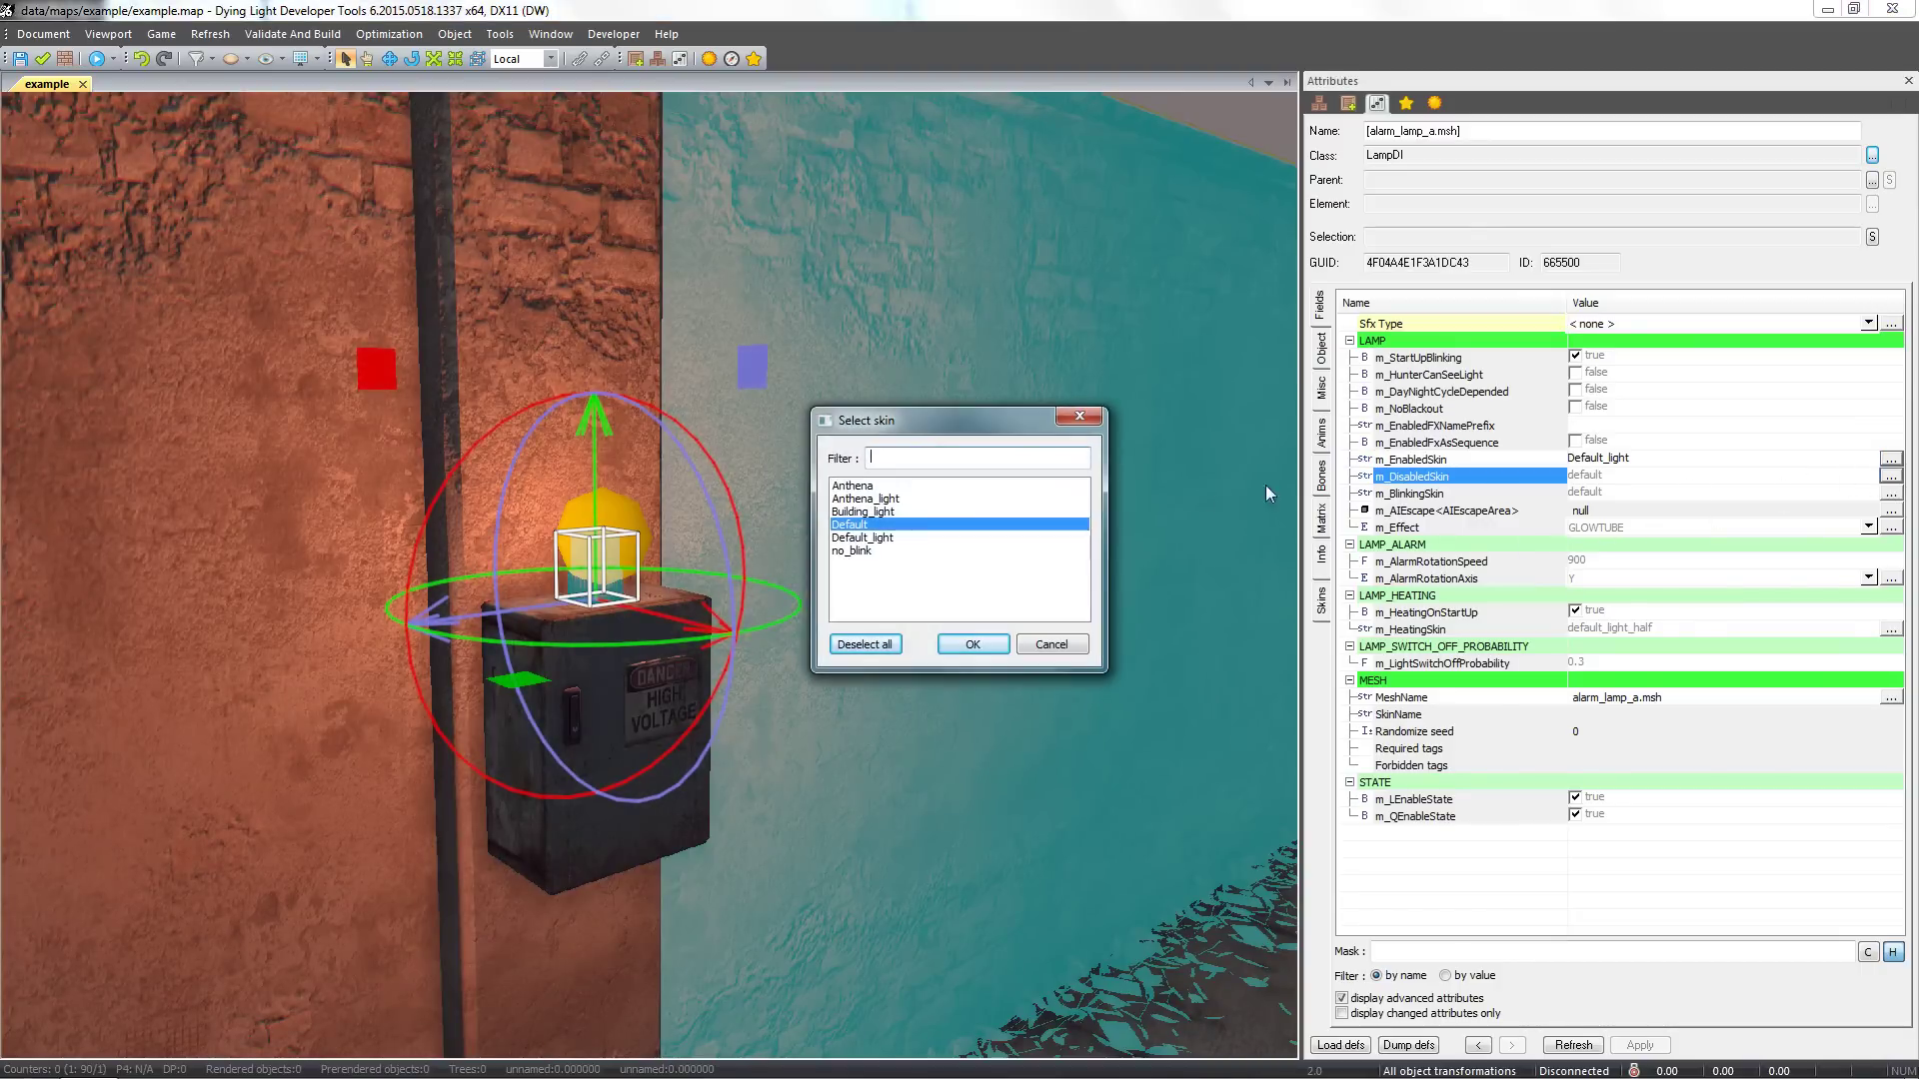
{"action": "double_click", "coordinate": [855, 537]}
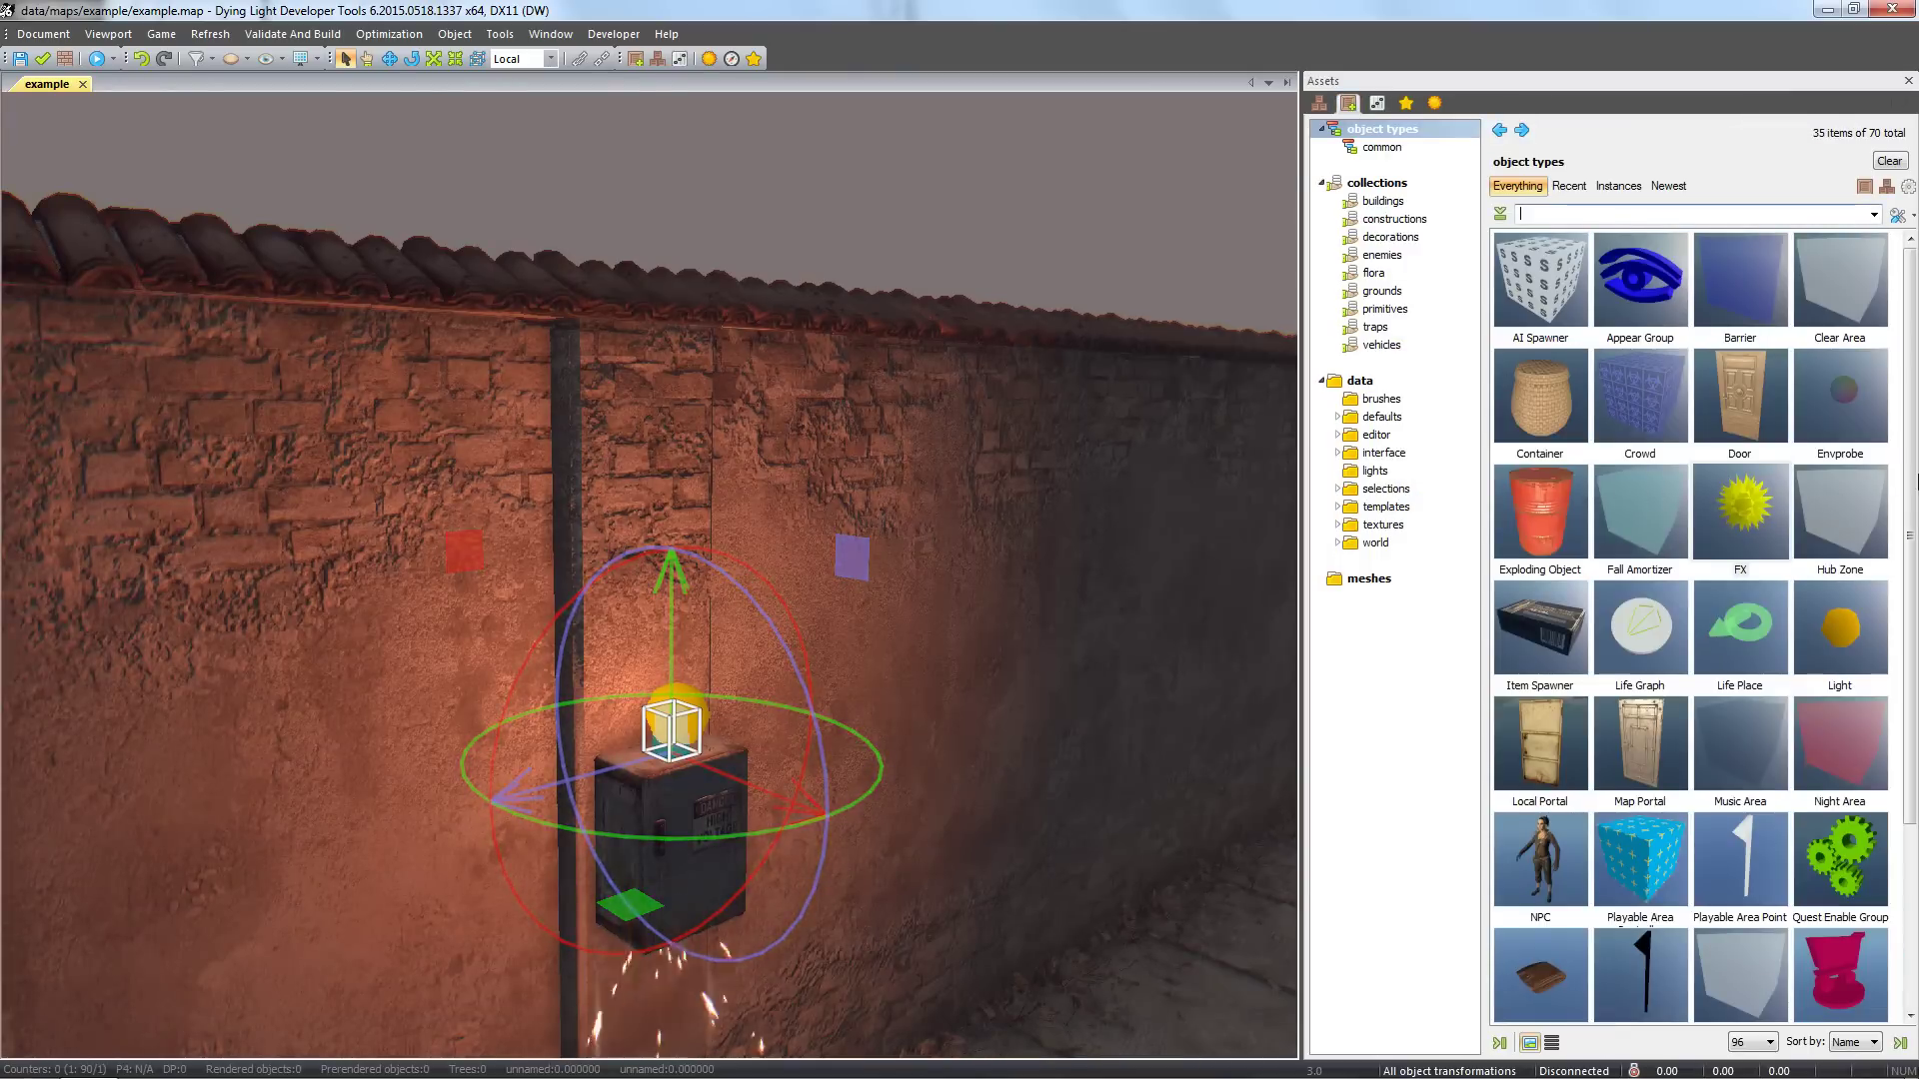
- Place a Sound Emitter object on the wall just above the alarm lamp
{"action": "scroll", "coordinate": [1899, 637], "scroll_direction": "down", "scroll_amount": 2}
{"action": "left_click_drag", "start_coordinate": [1899, 636], "coordinate": [1899, 733]}
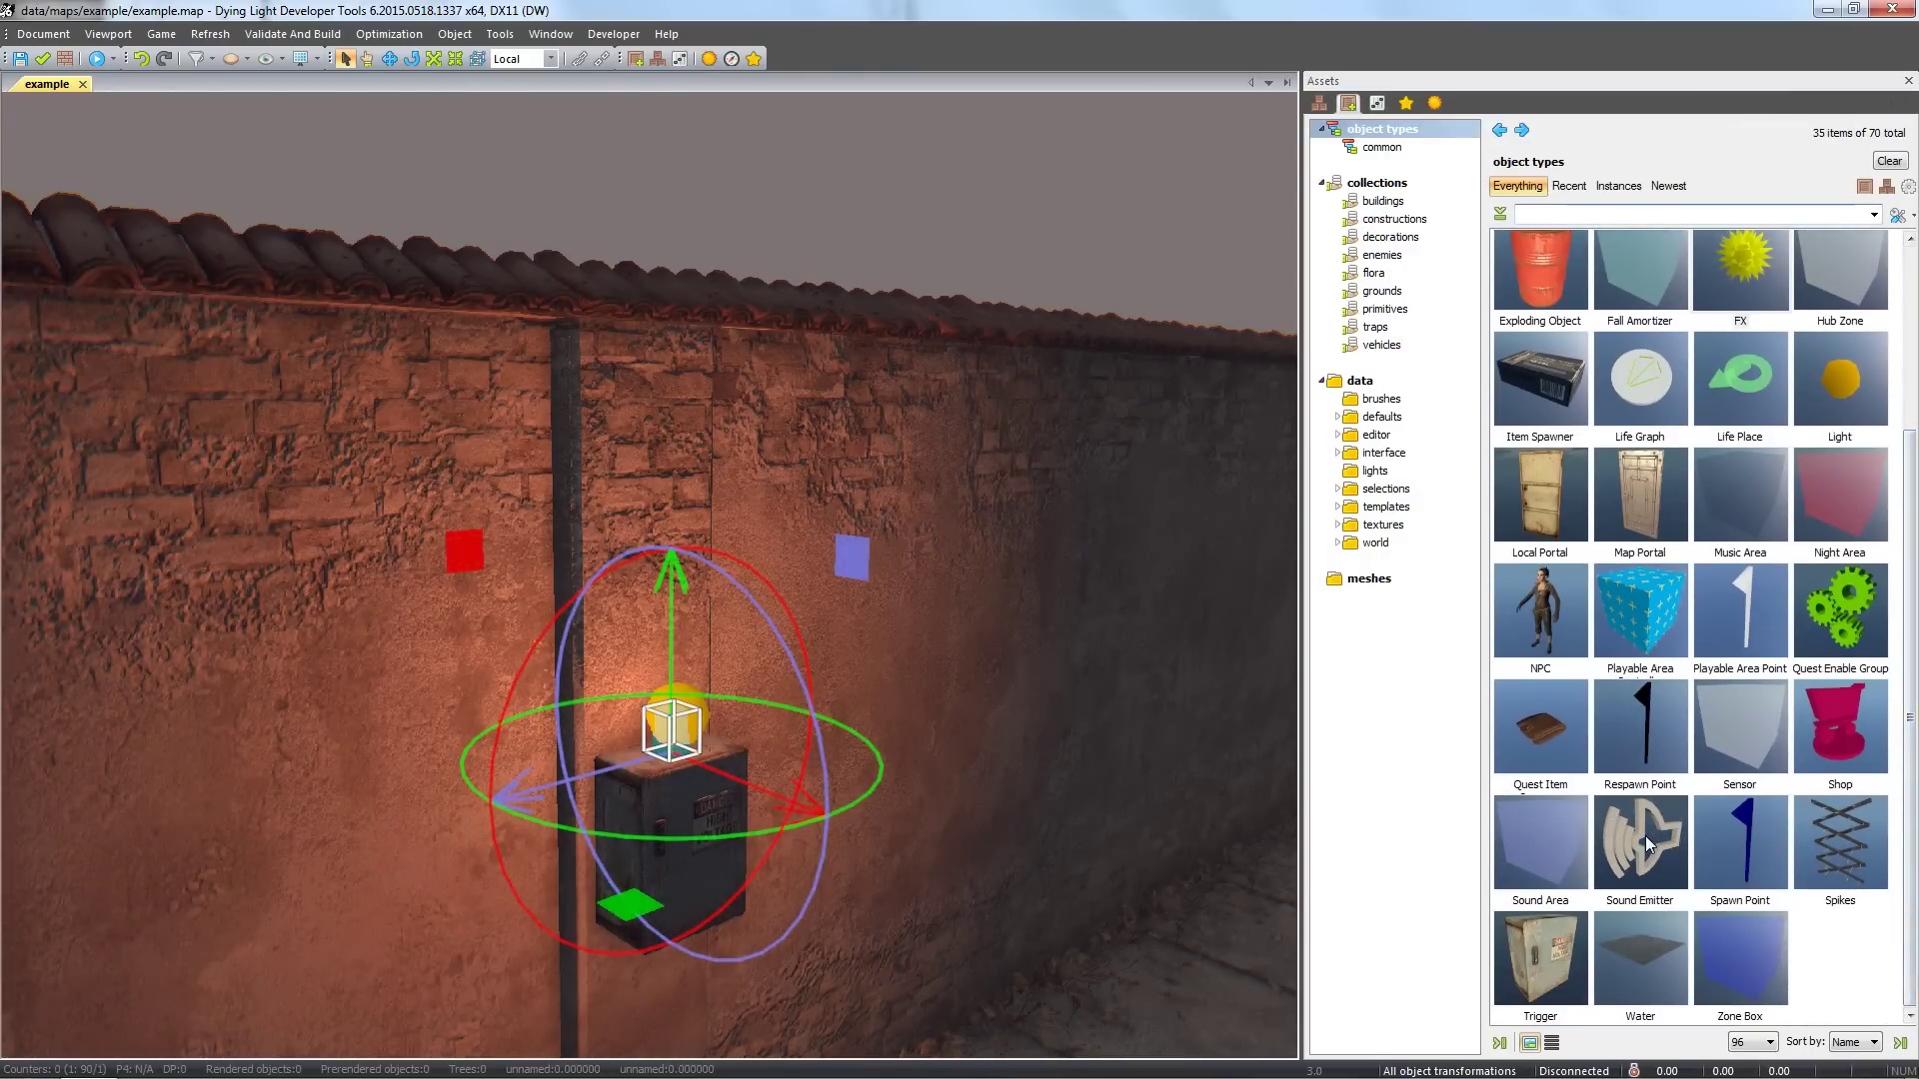
{"action": "left_click_drag", "start_coordinate": [1640, 839], "coordinate": [676, 697]}
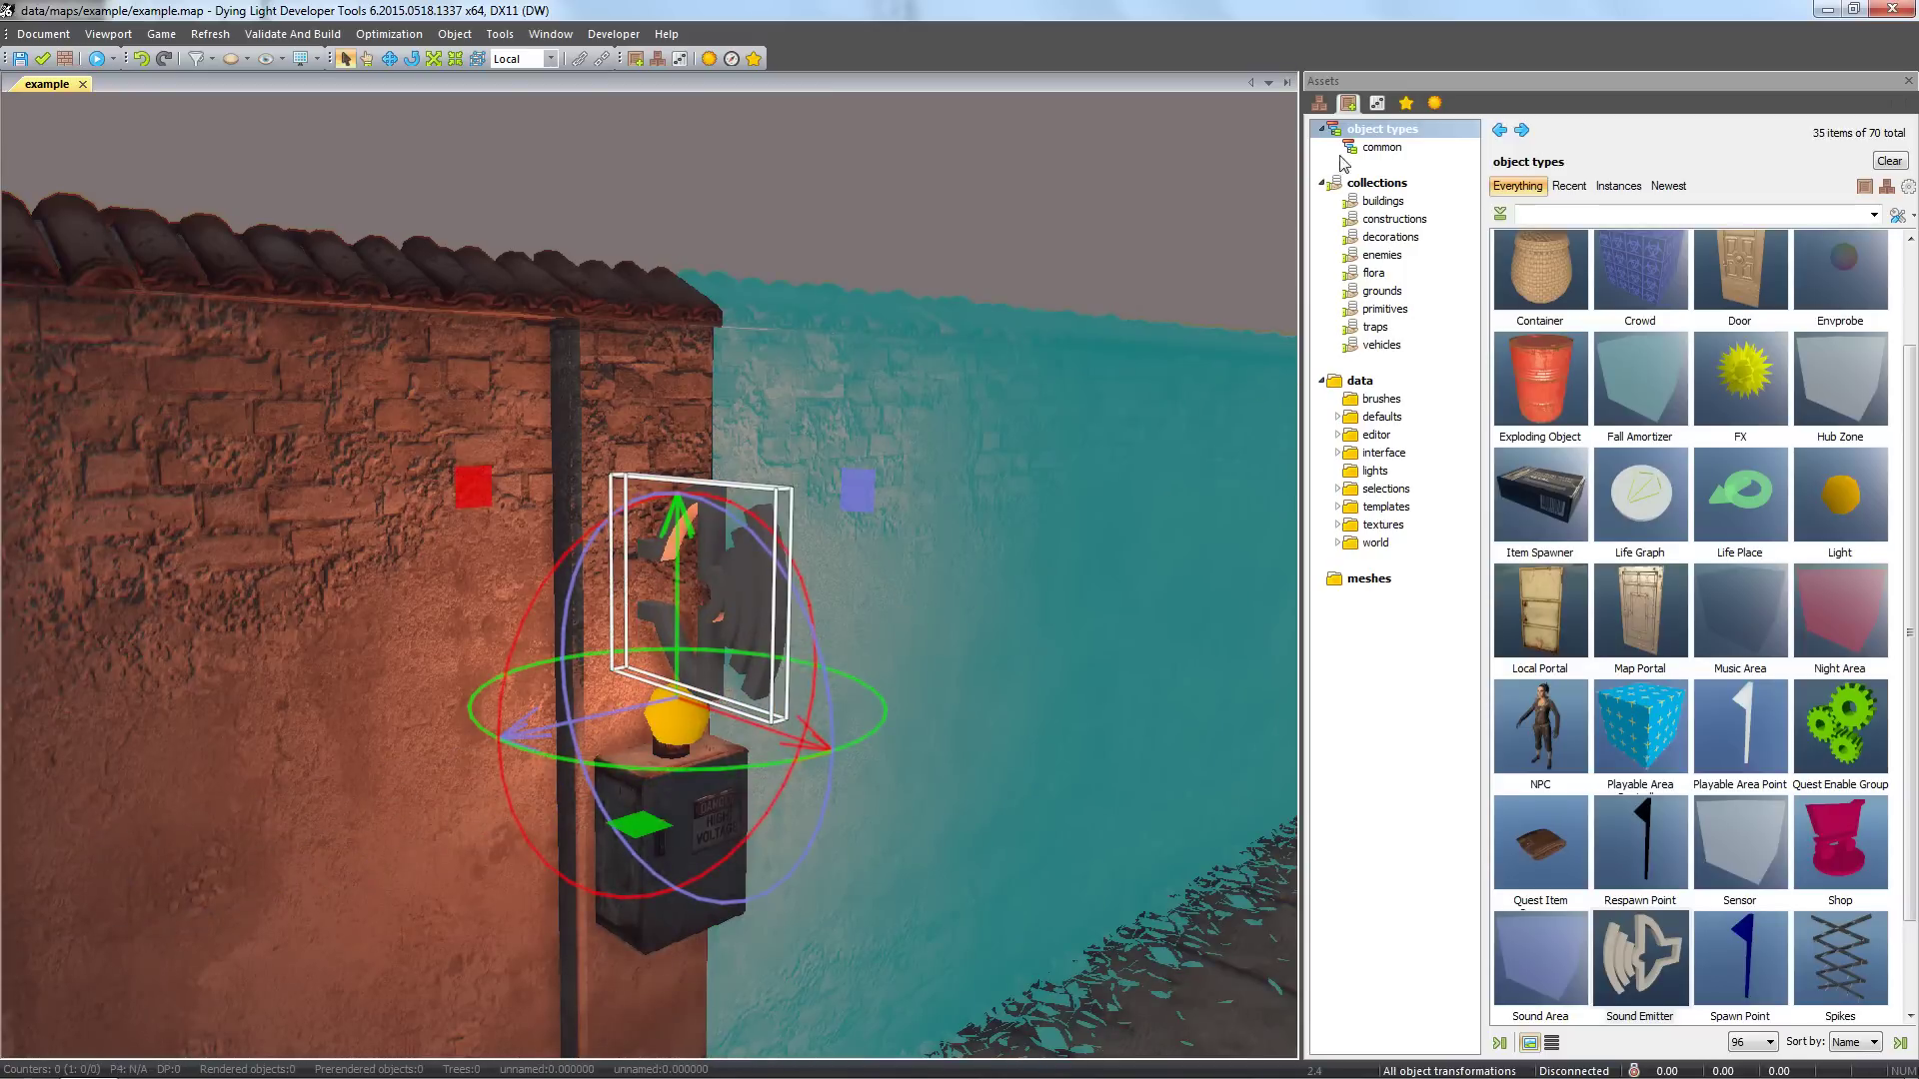
- Set the sound emitter's sSoundName to alarm_loop_st_00, filtering the sounds by "alarm loop"
{"action": "left_click", "coordinate": [1375, 105]}
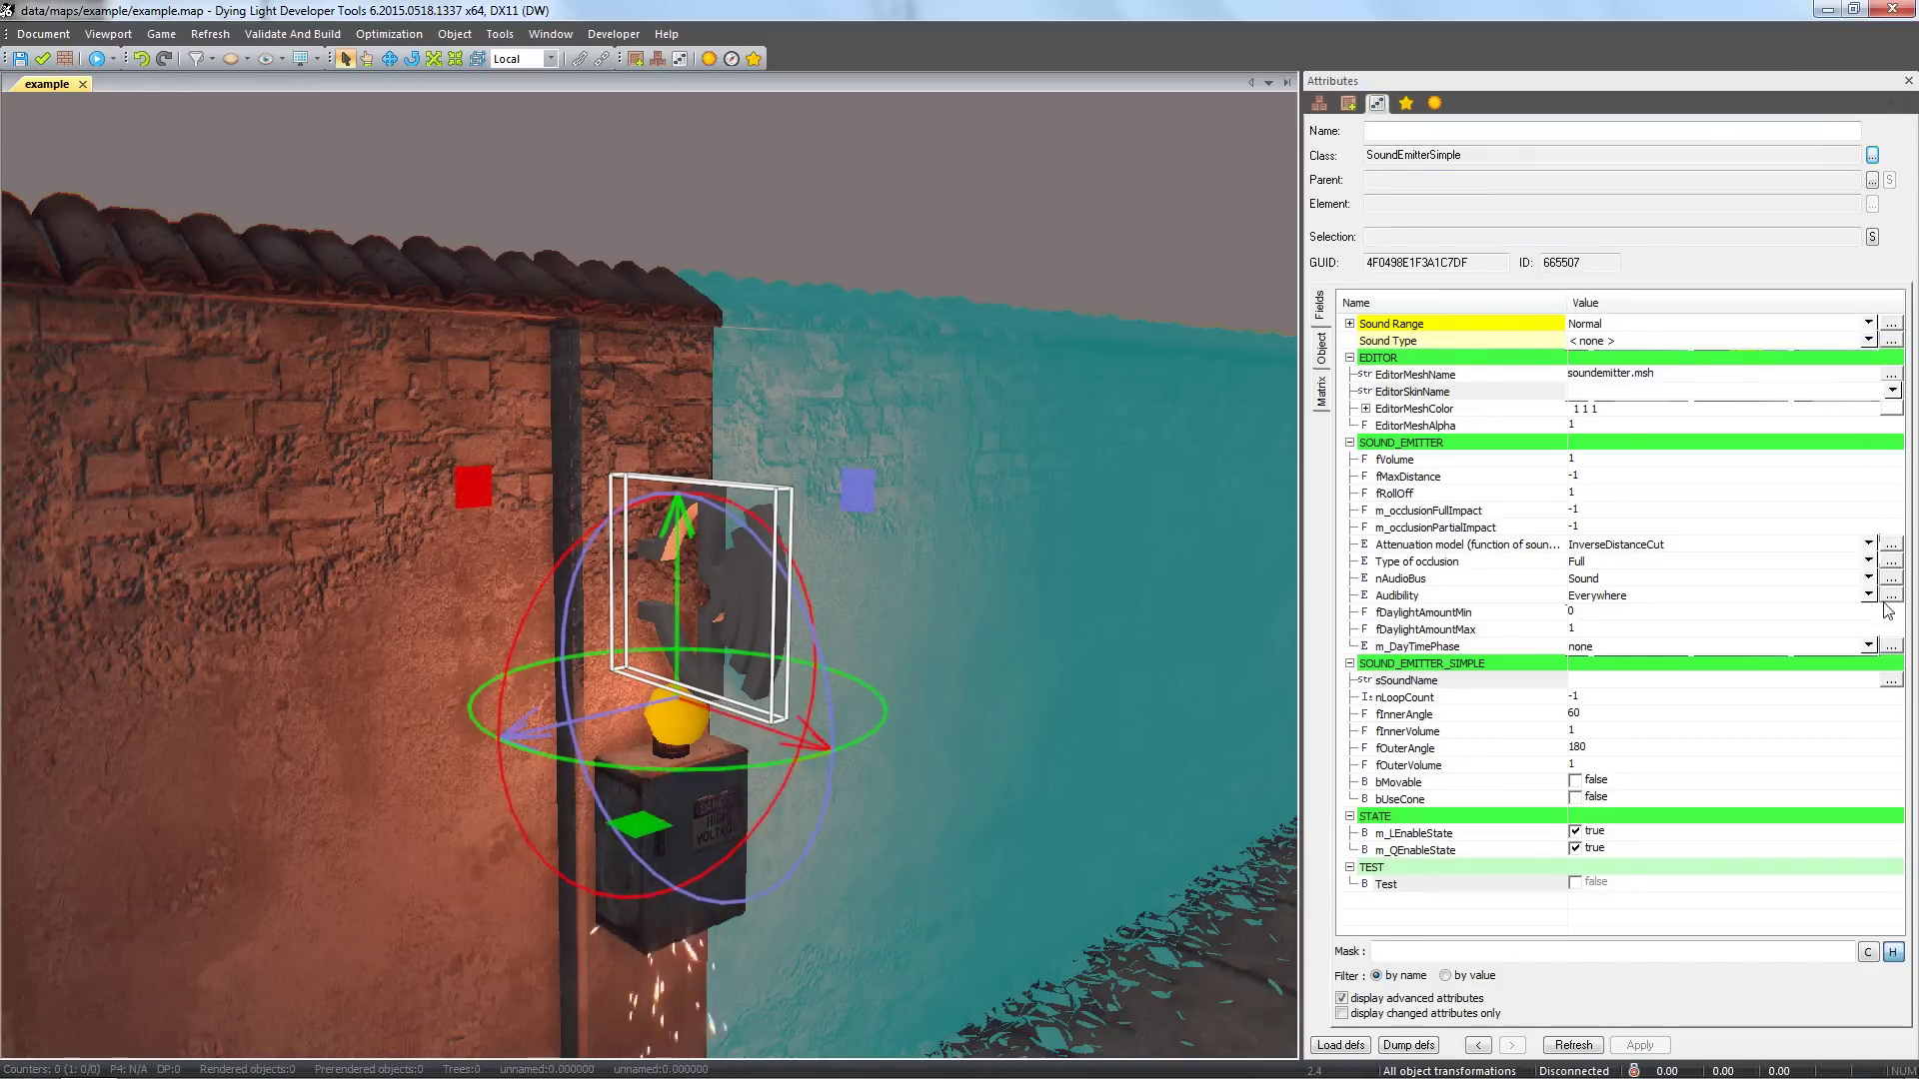
{"action": "left_click", "coordinate": [1889, 682]}
{"action": "left_click", "coordinate": [1889, 682]}
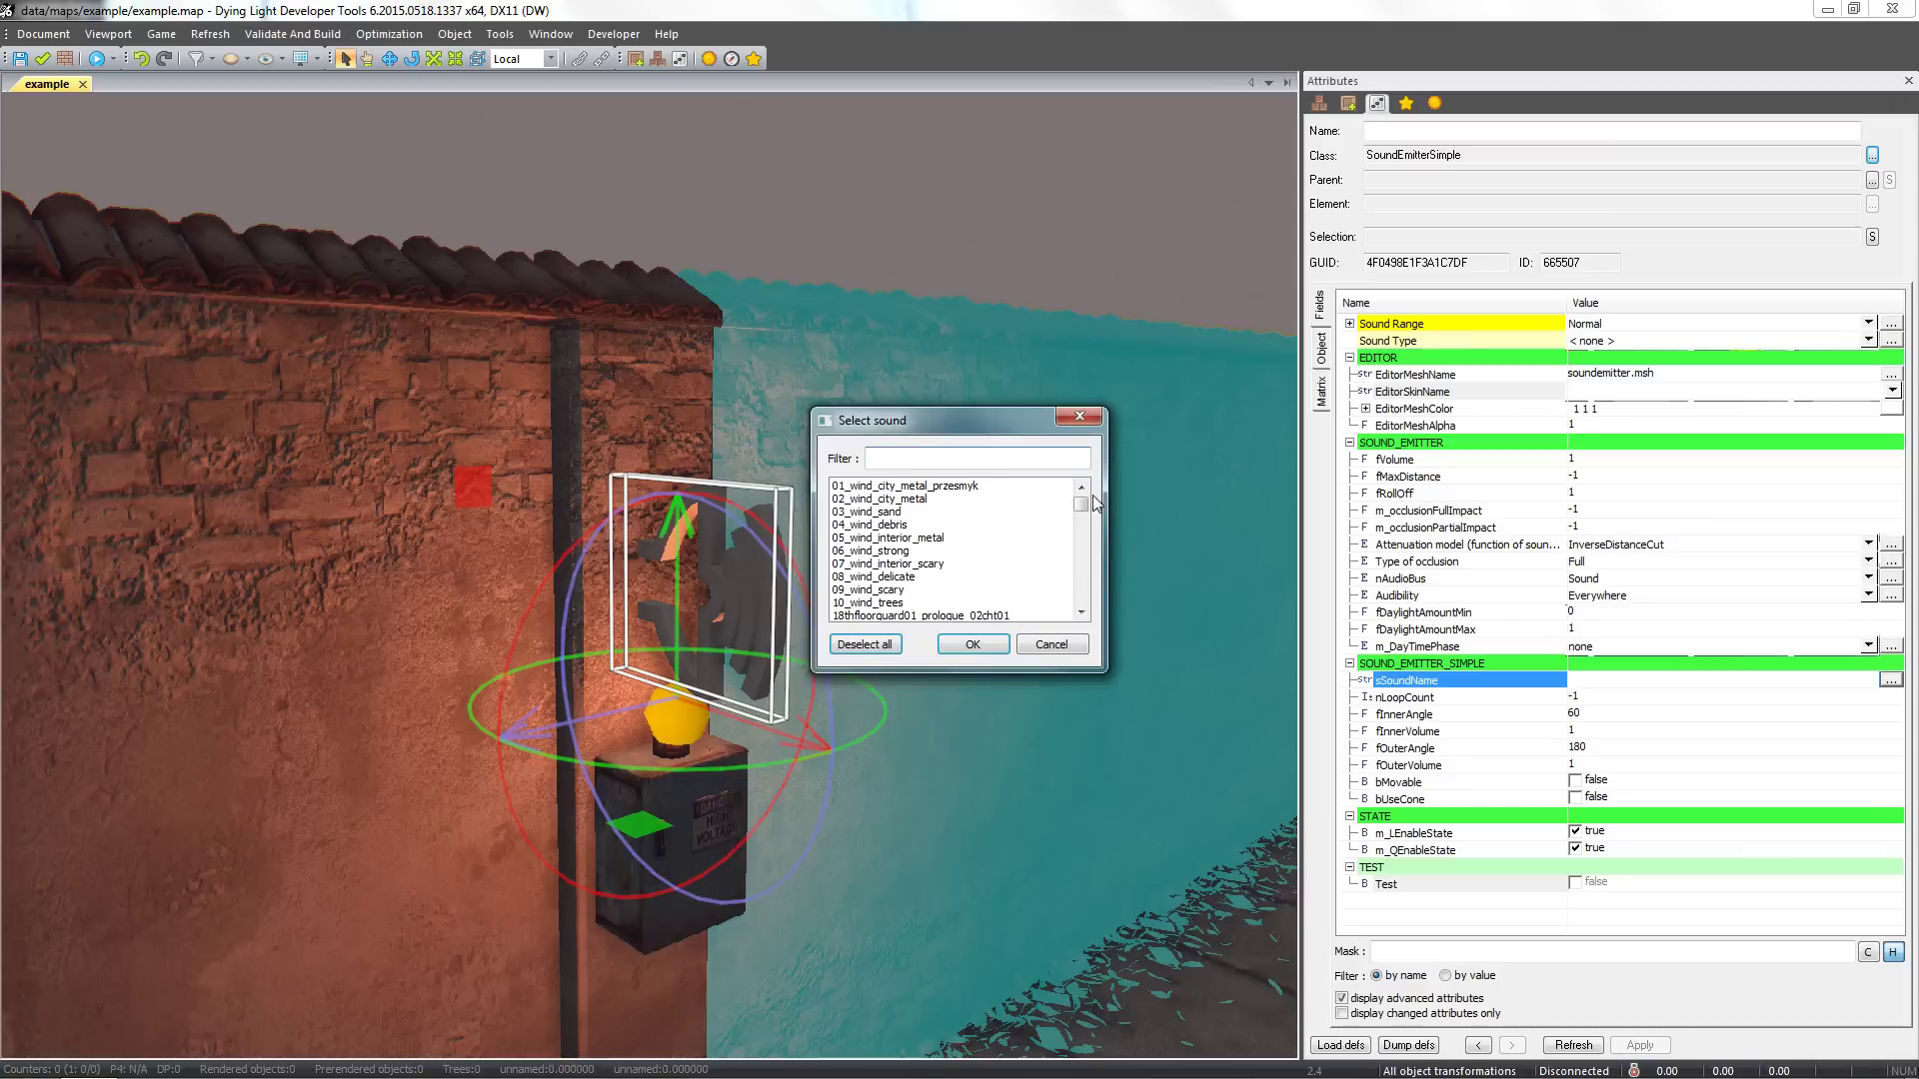
{"action": "type", "text": "alarm "}
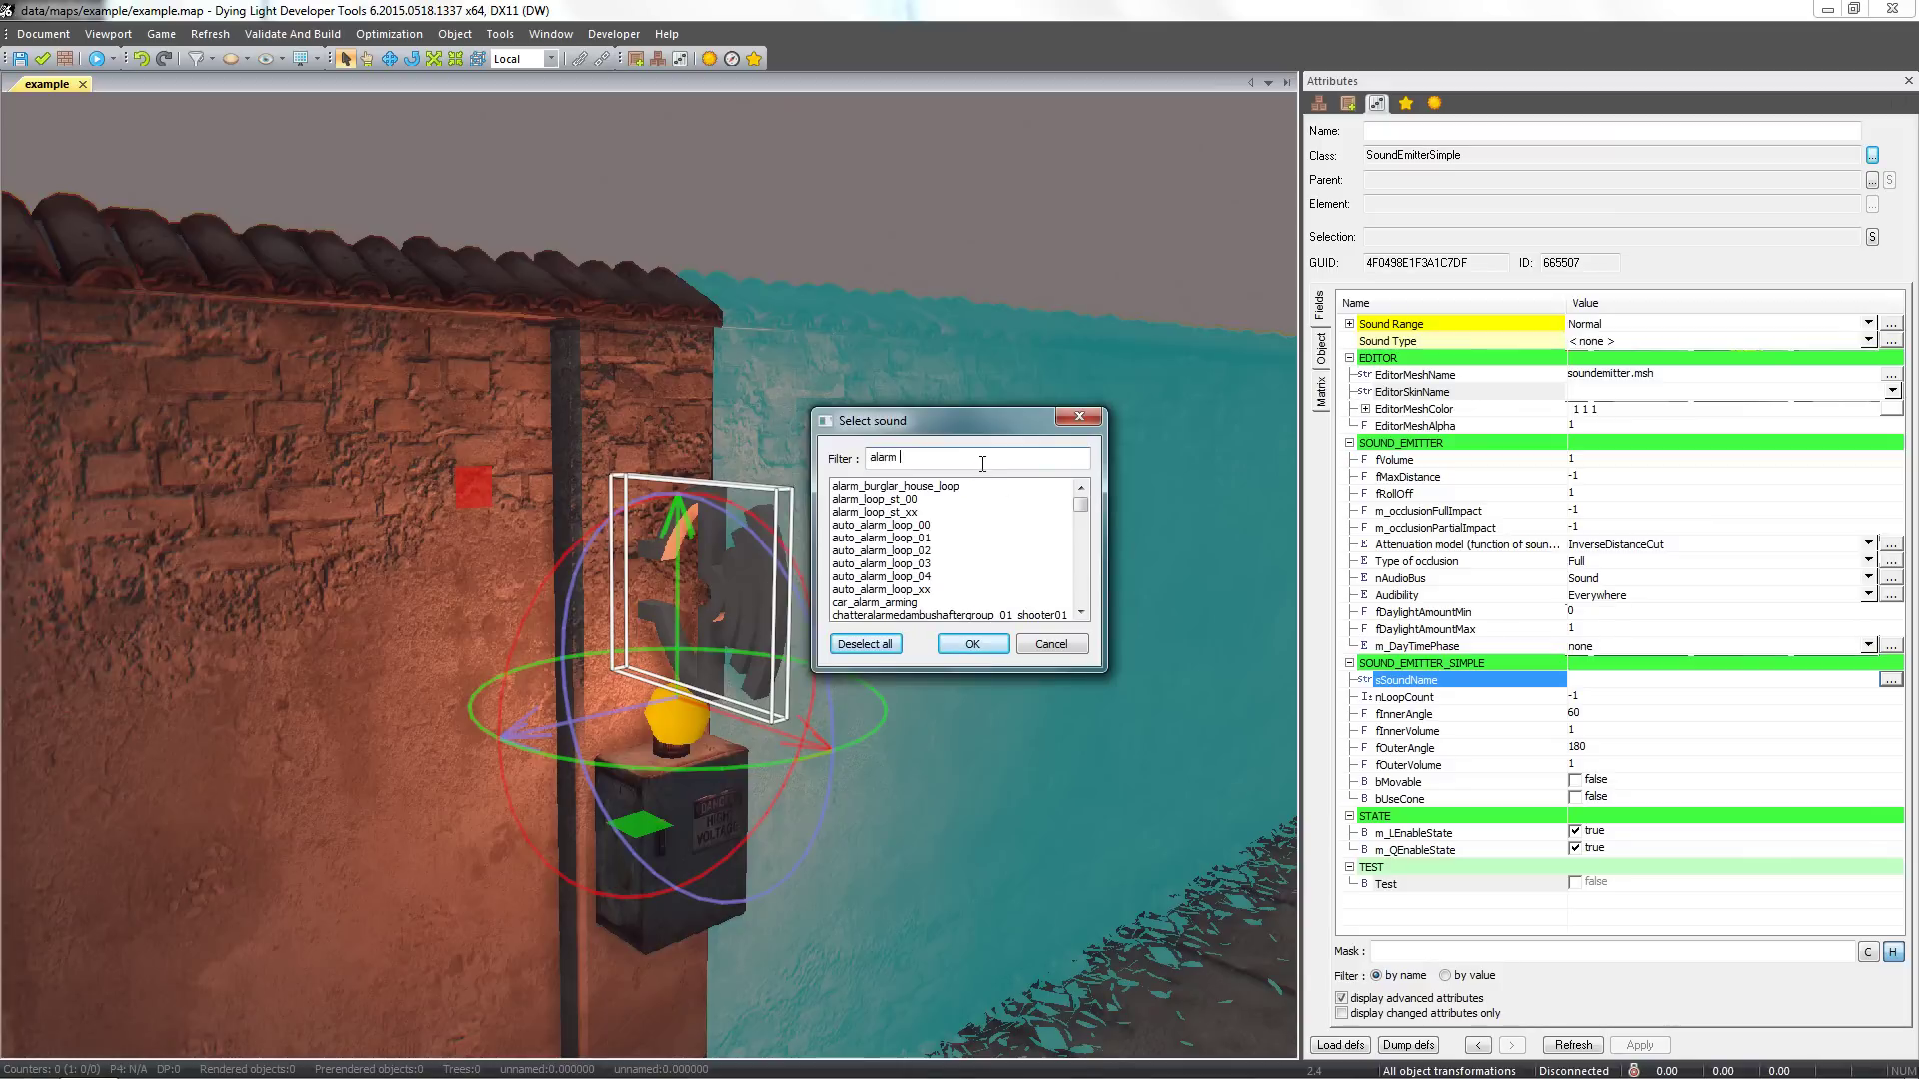
{"action": "type", "text": "loop"}
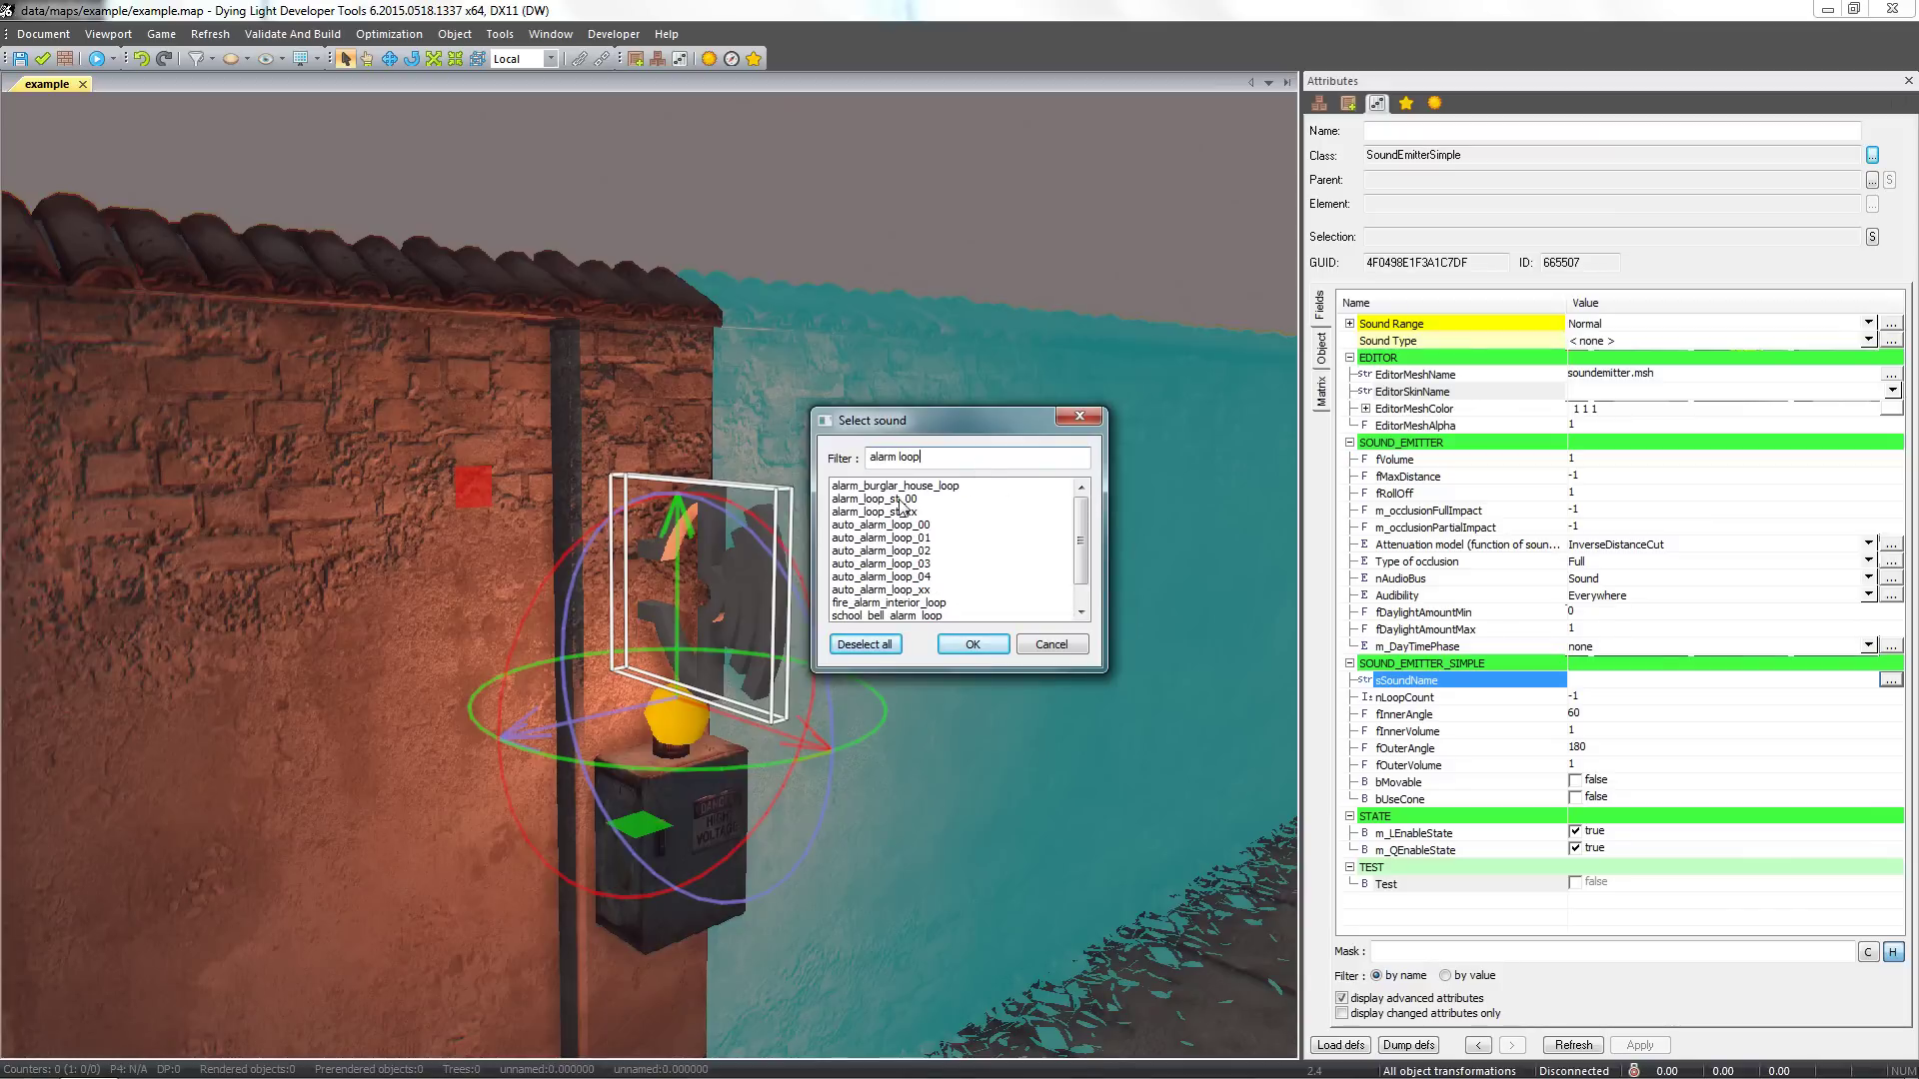
{"action": "left_click", "coordinate": [968, 645]}
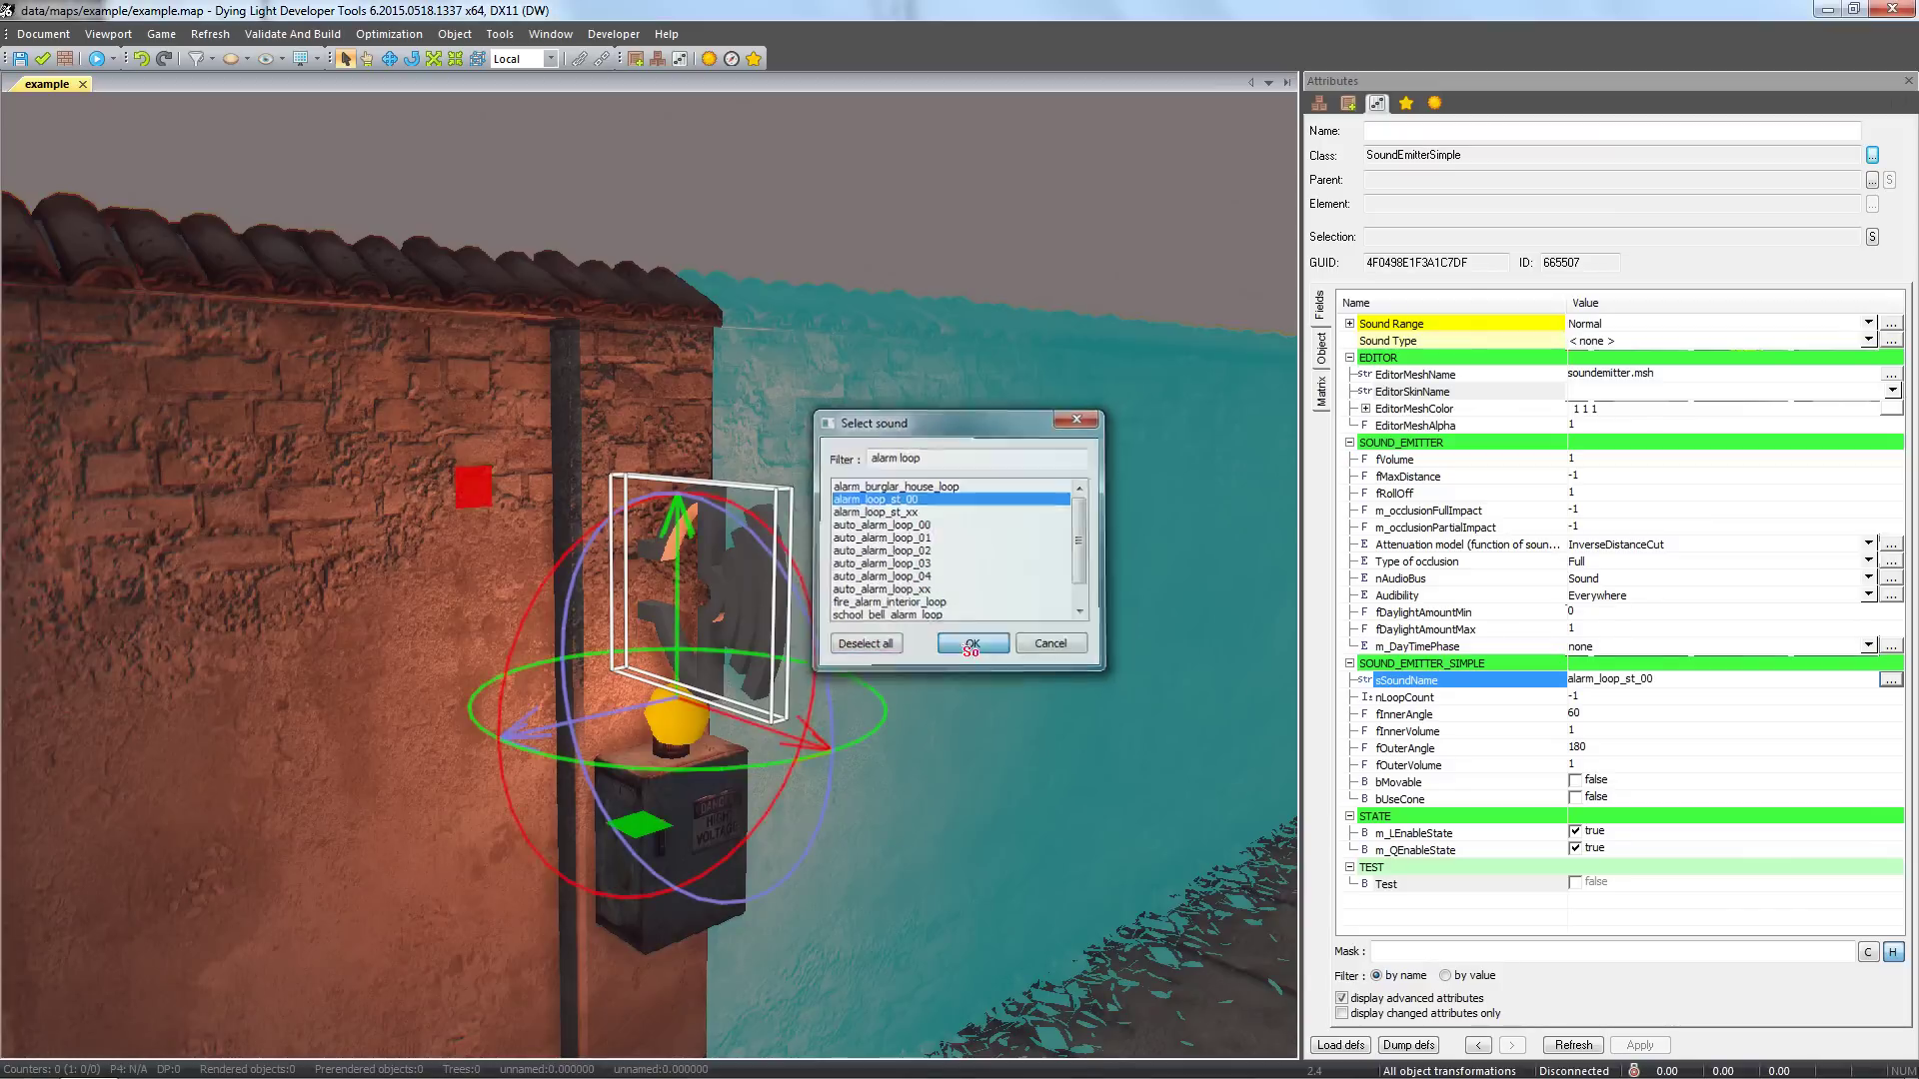
- Preview the emitter's alarm sound with its Test option, turn the test off and deselect the emitter
{"action": "left_click", "coordinate": [1575, 883]}
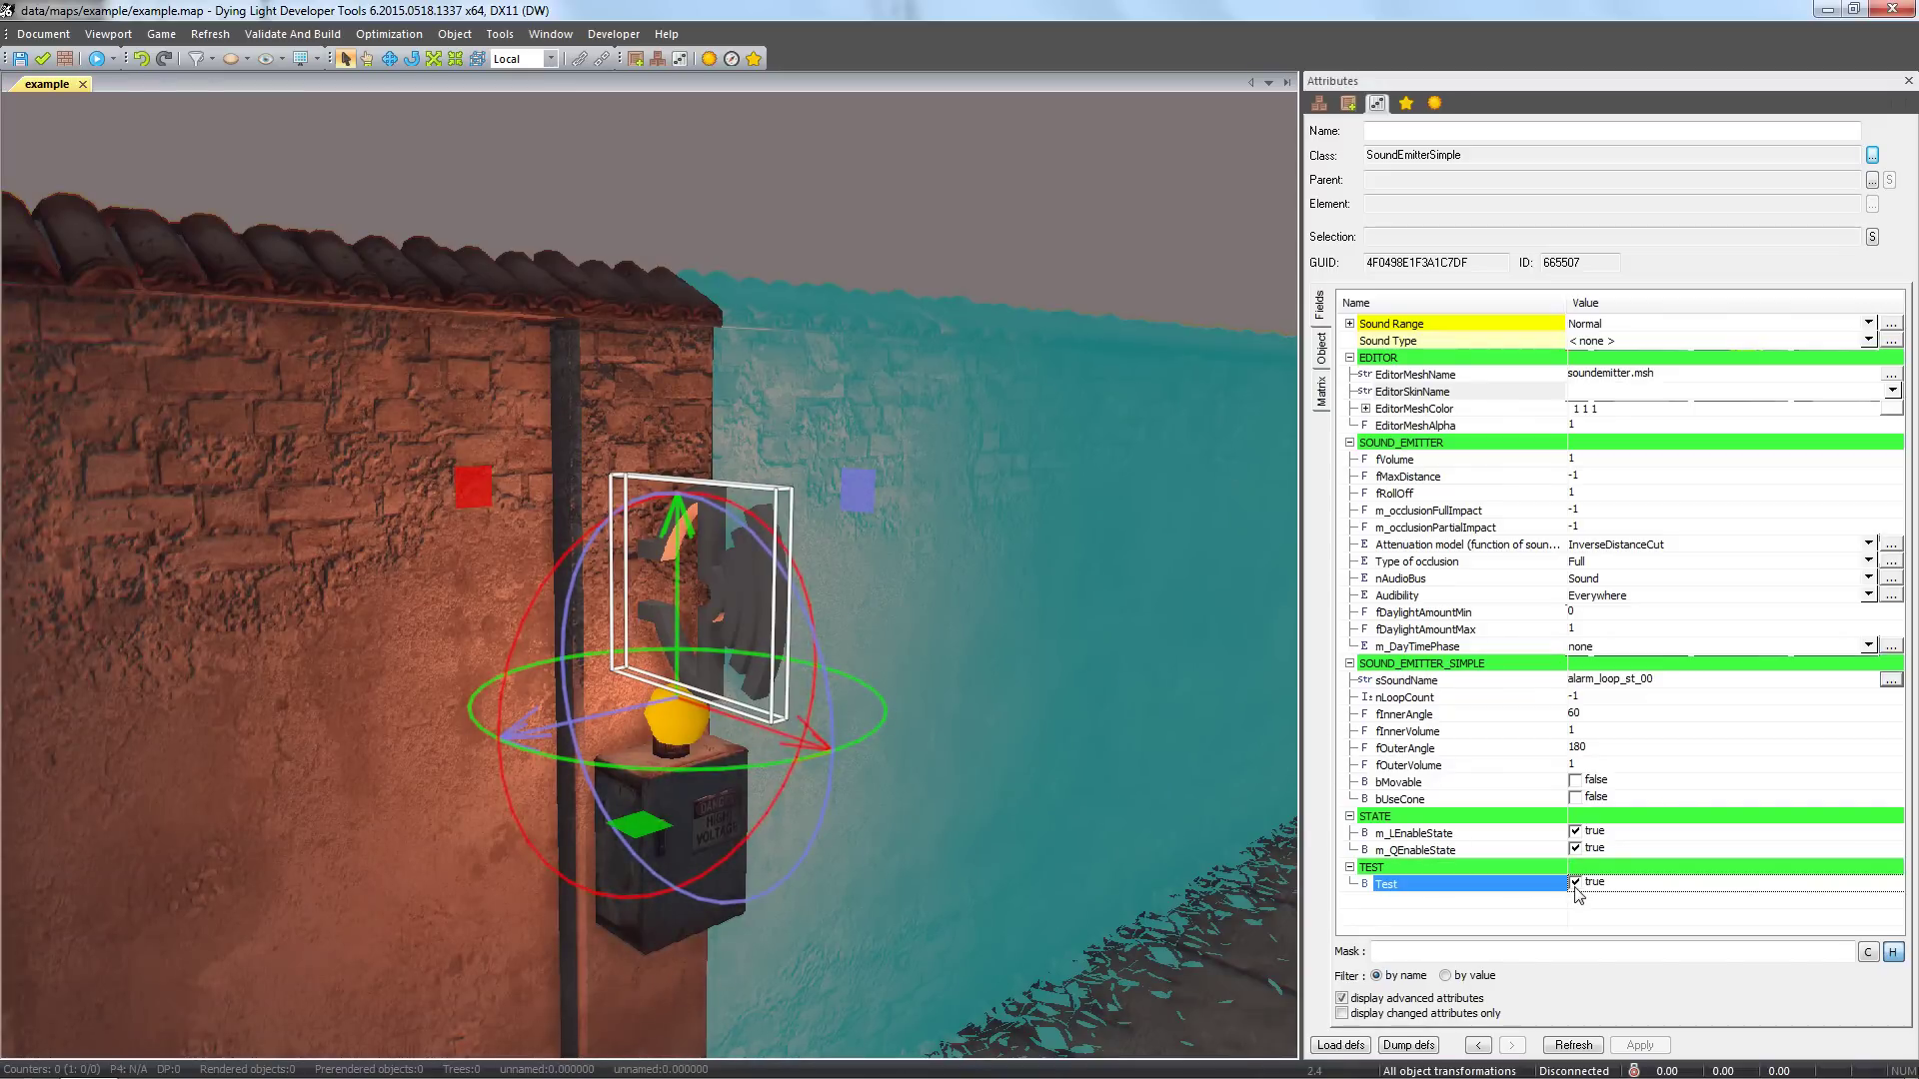
{"action": "key", "text": "s"}
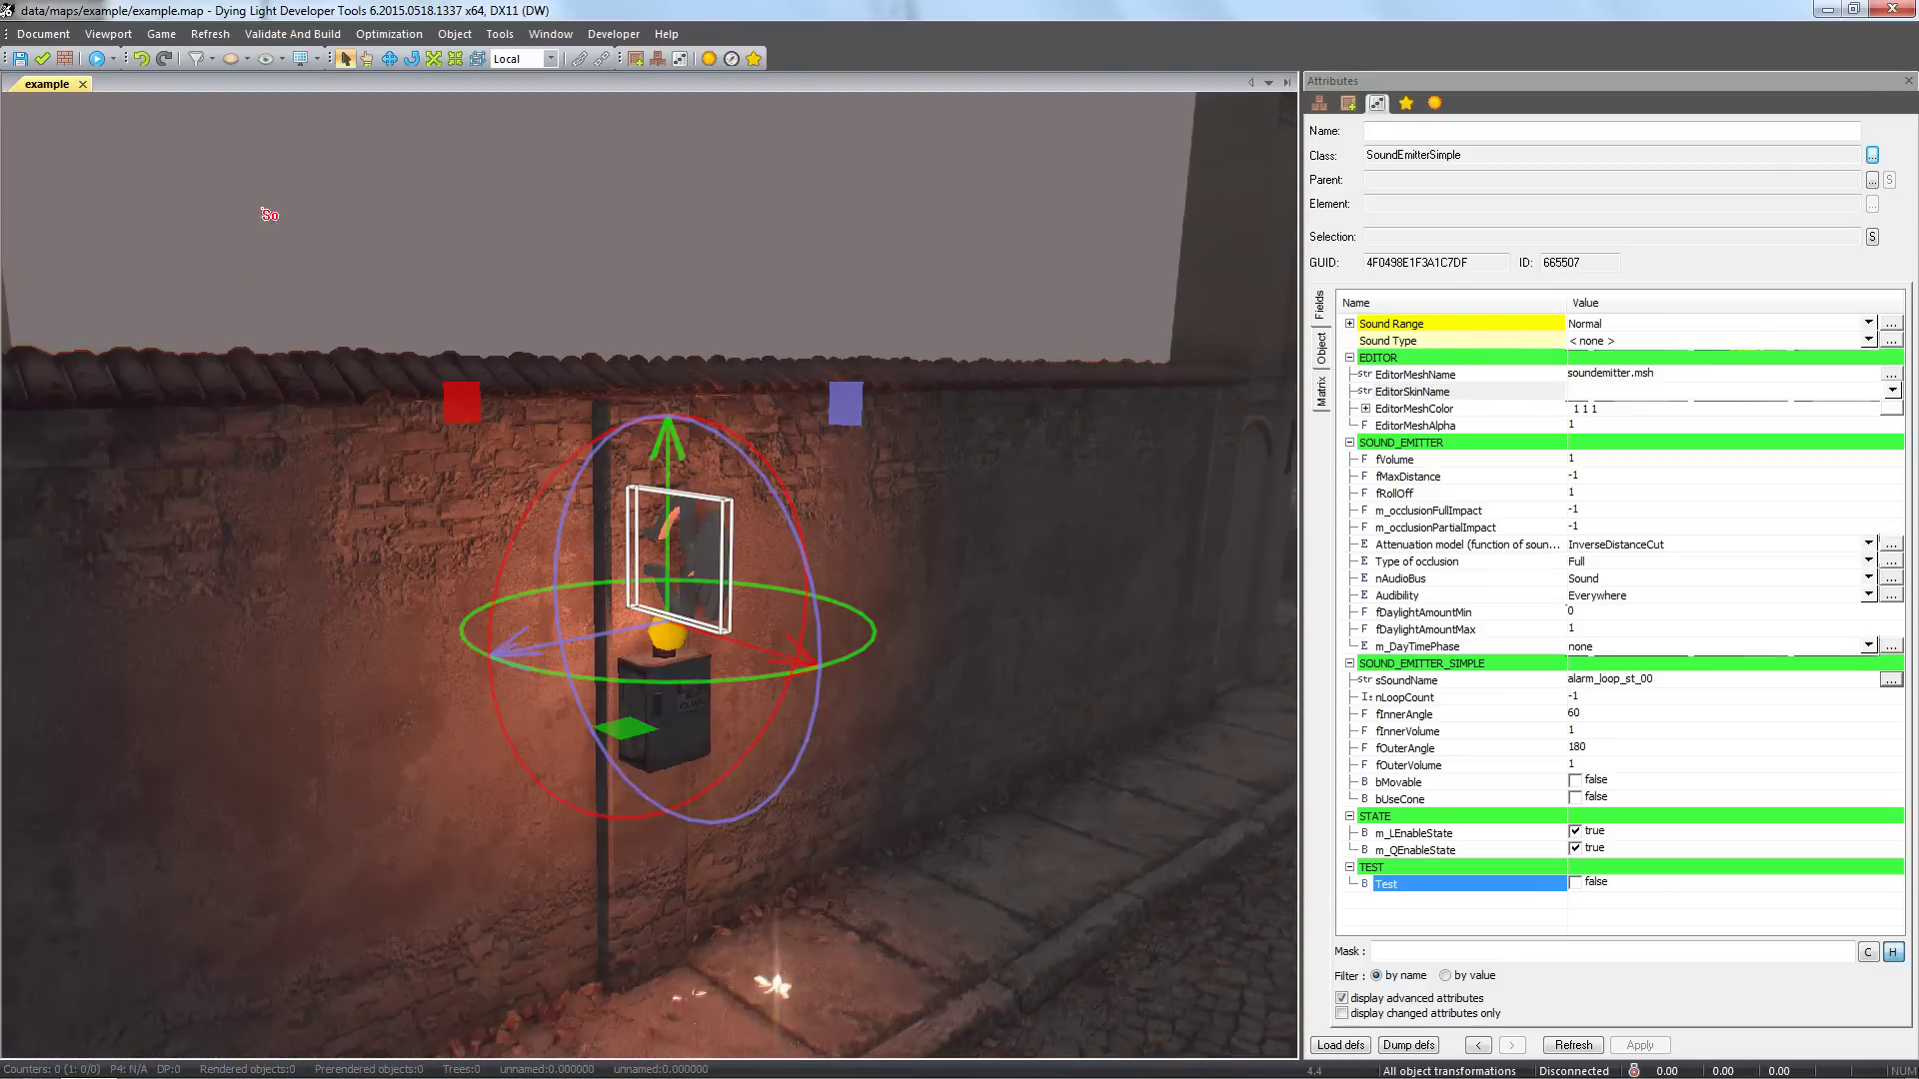
{"action": "left_click", "coordinate": [221, 169]}
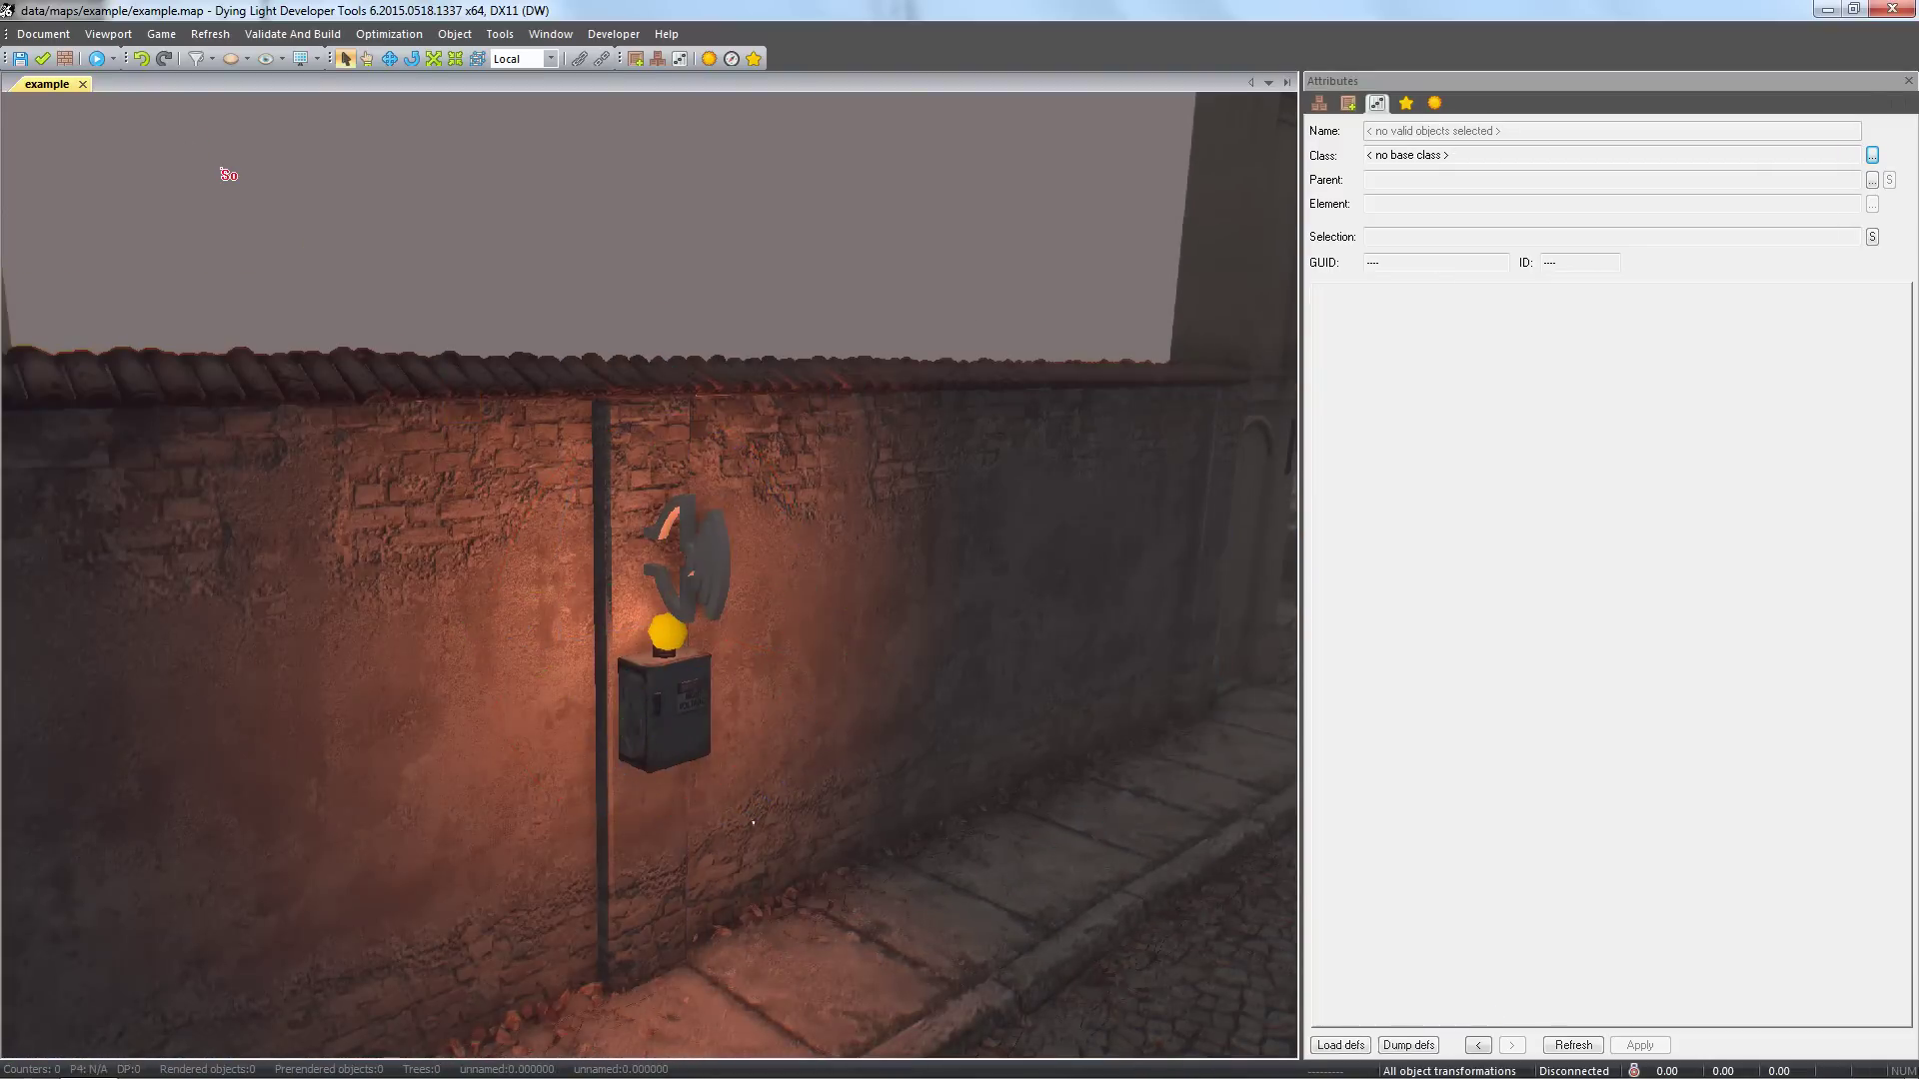
- Play-test the map by walking up to the breaker box and using it, and return to the editor
{"action": "left_click", "coordinate": [97, 68]}
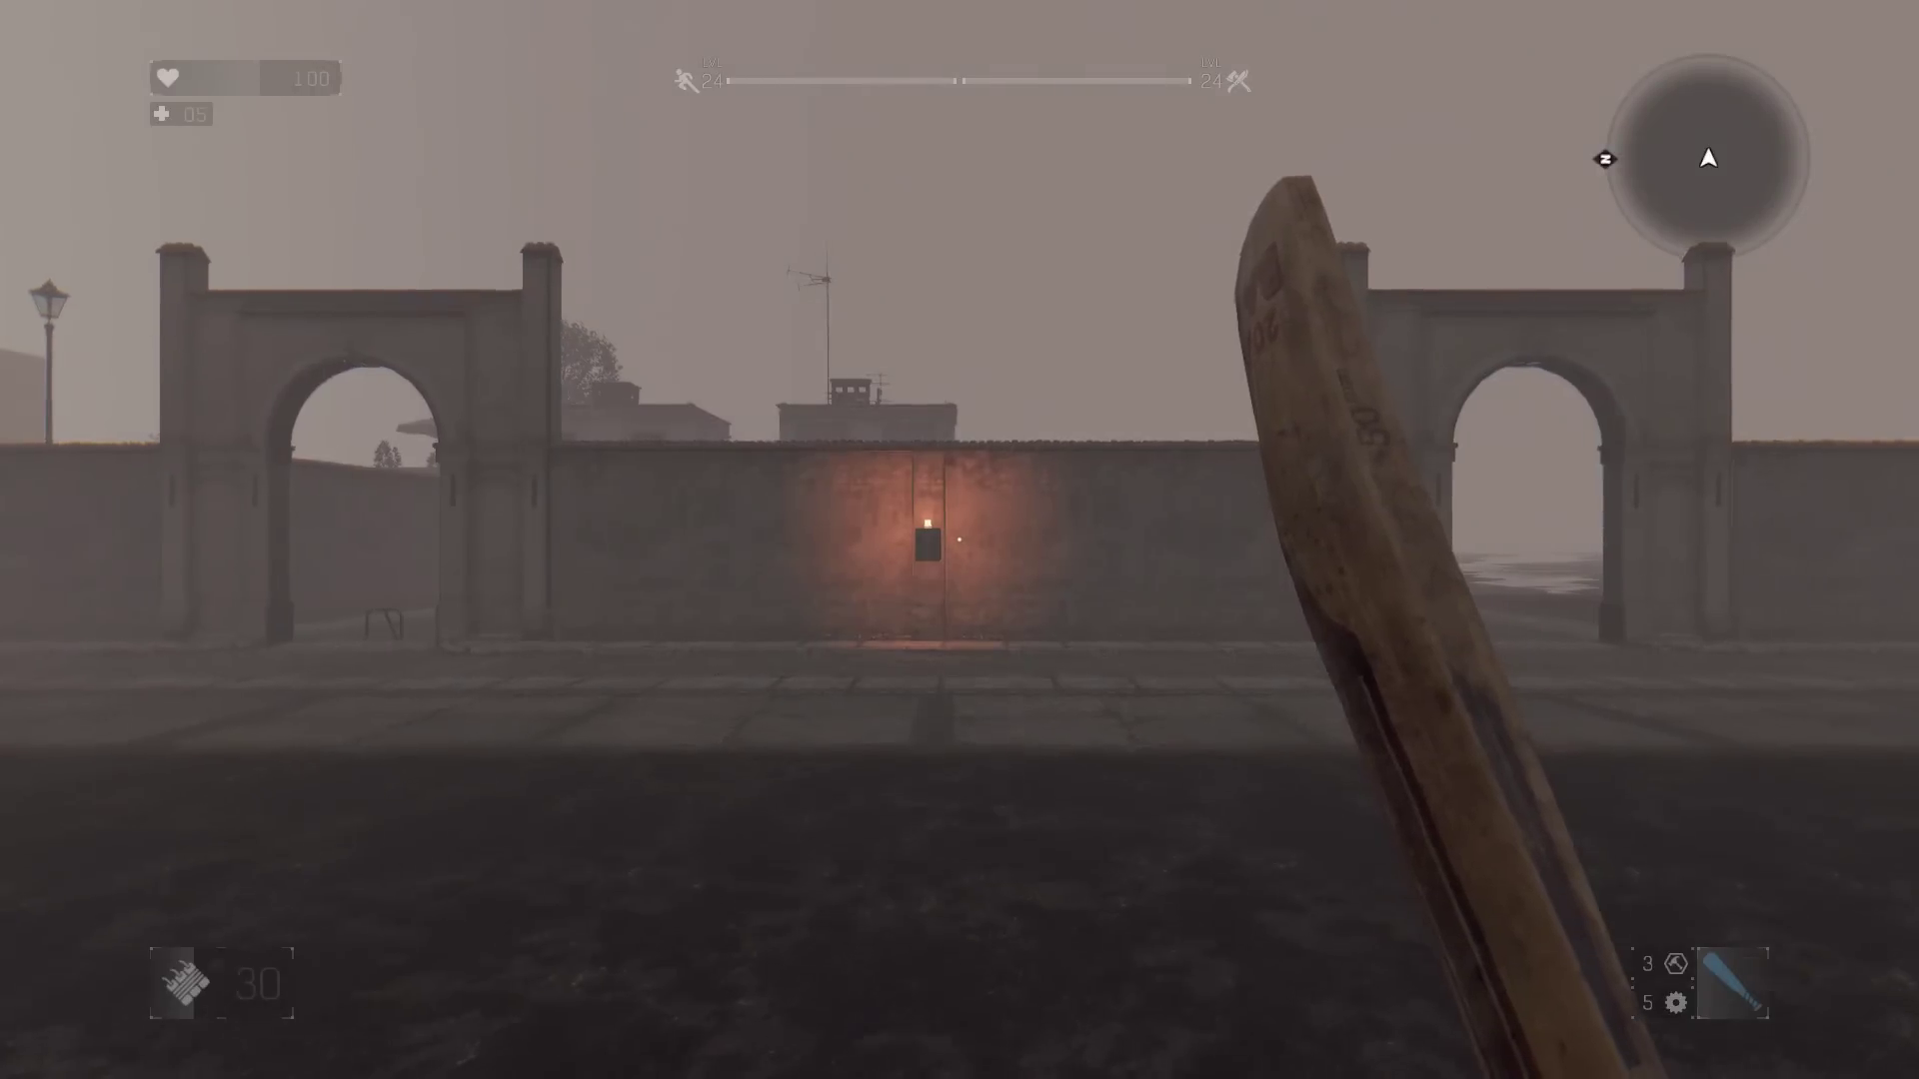
{"action": "key", "text": "w"}
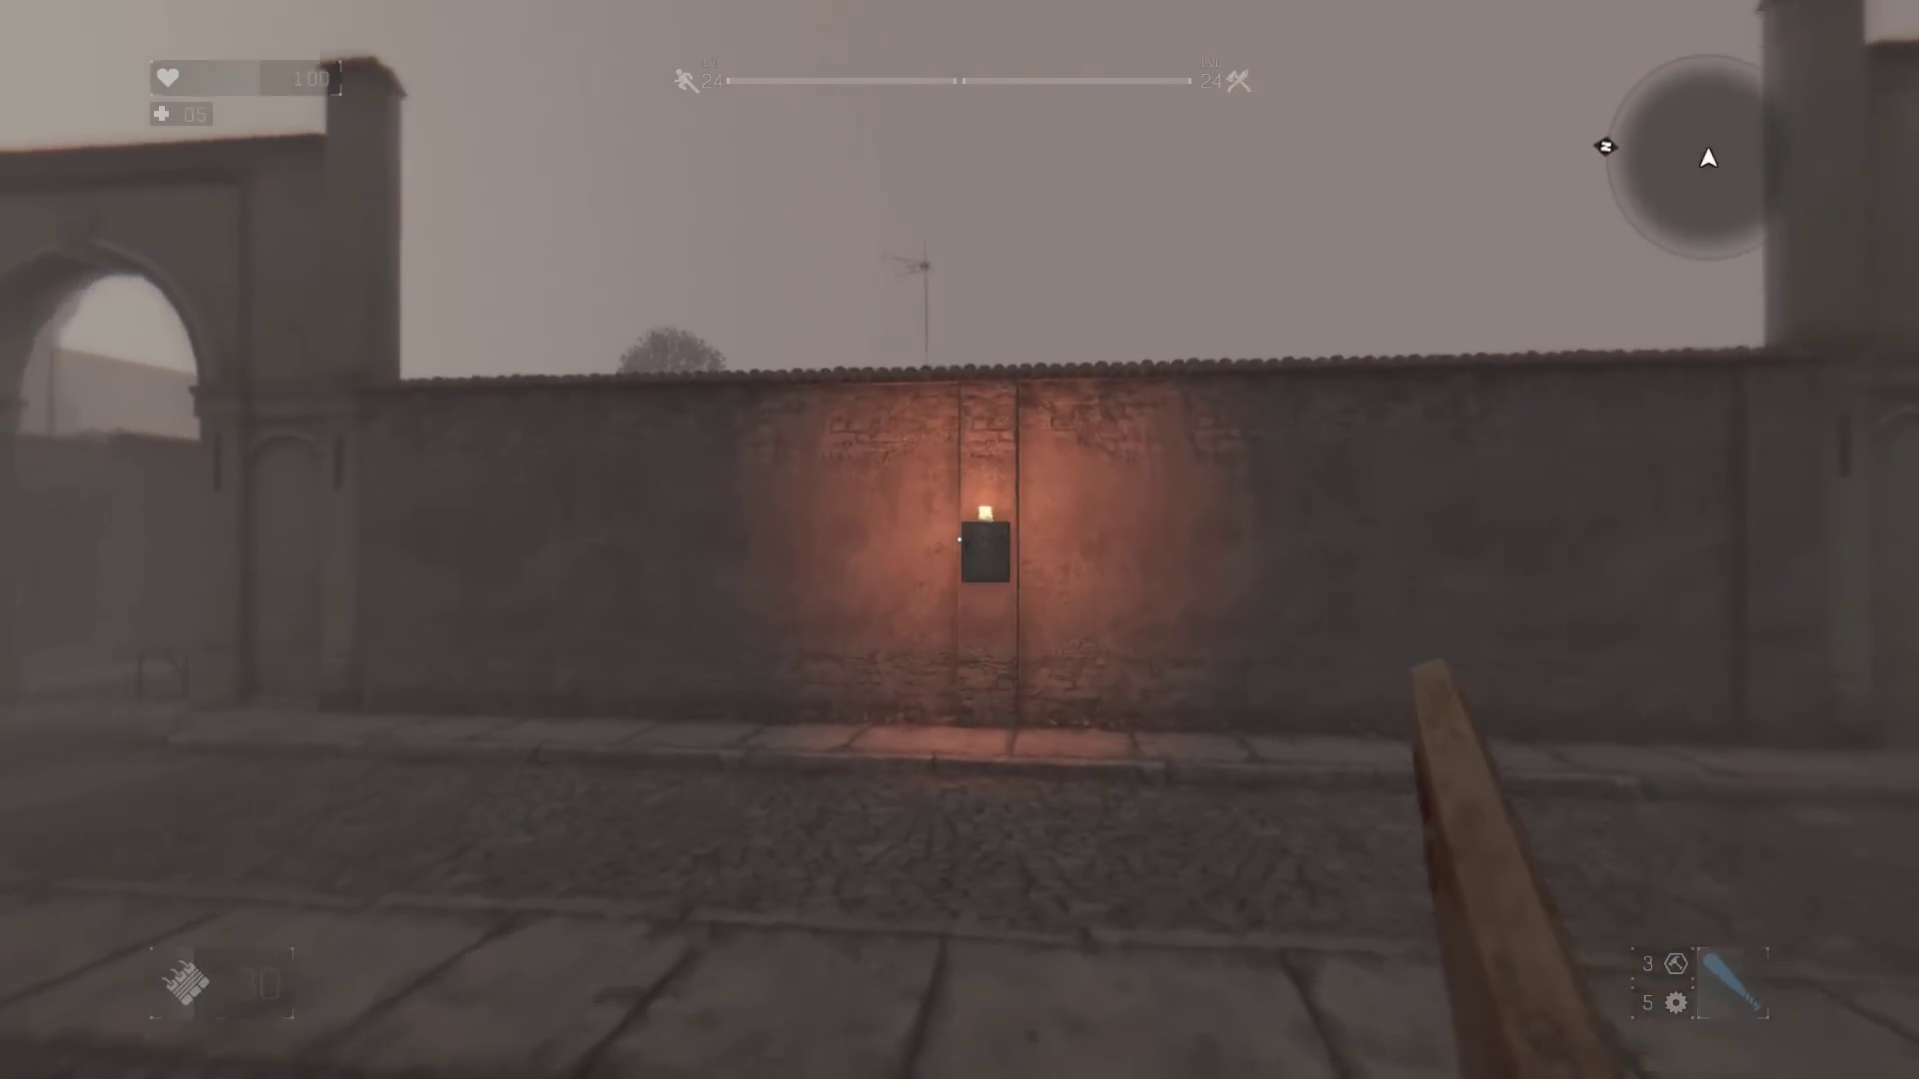
{"action": "key", "text": "w"}
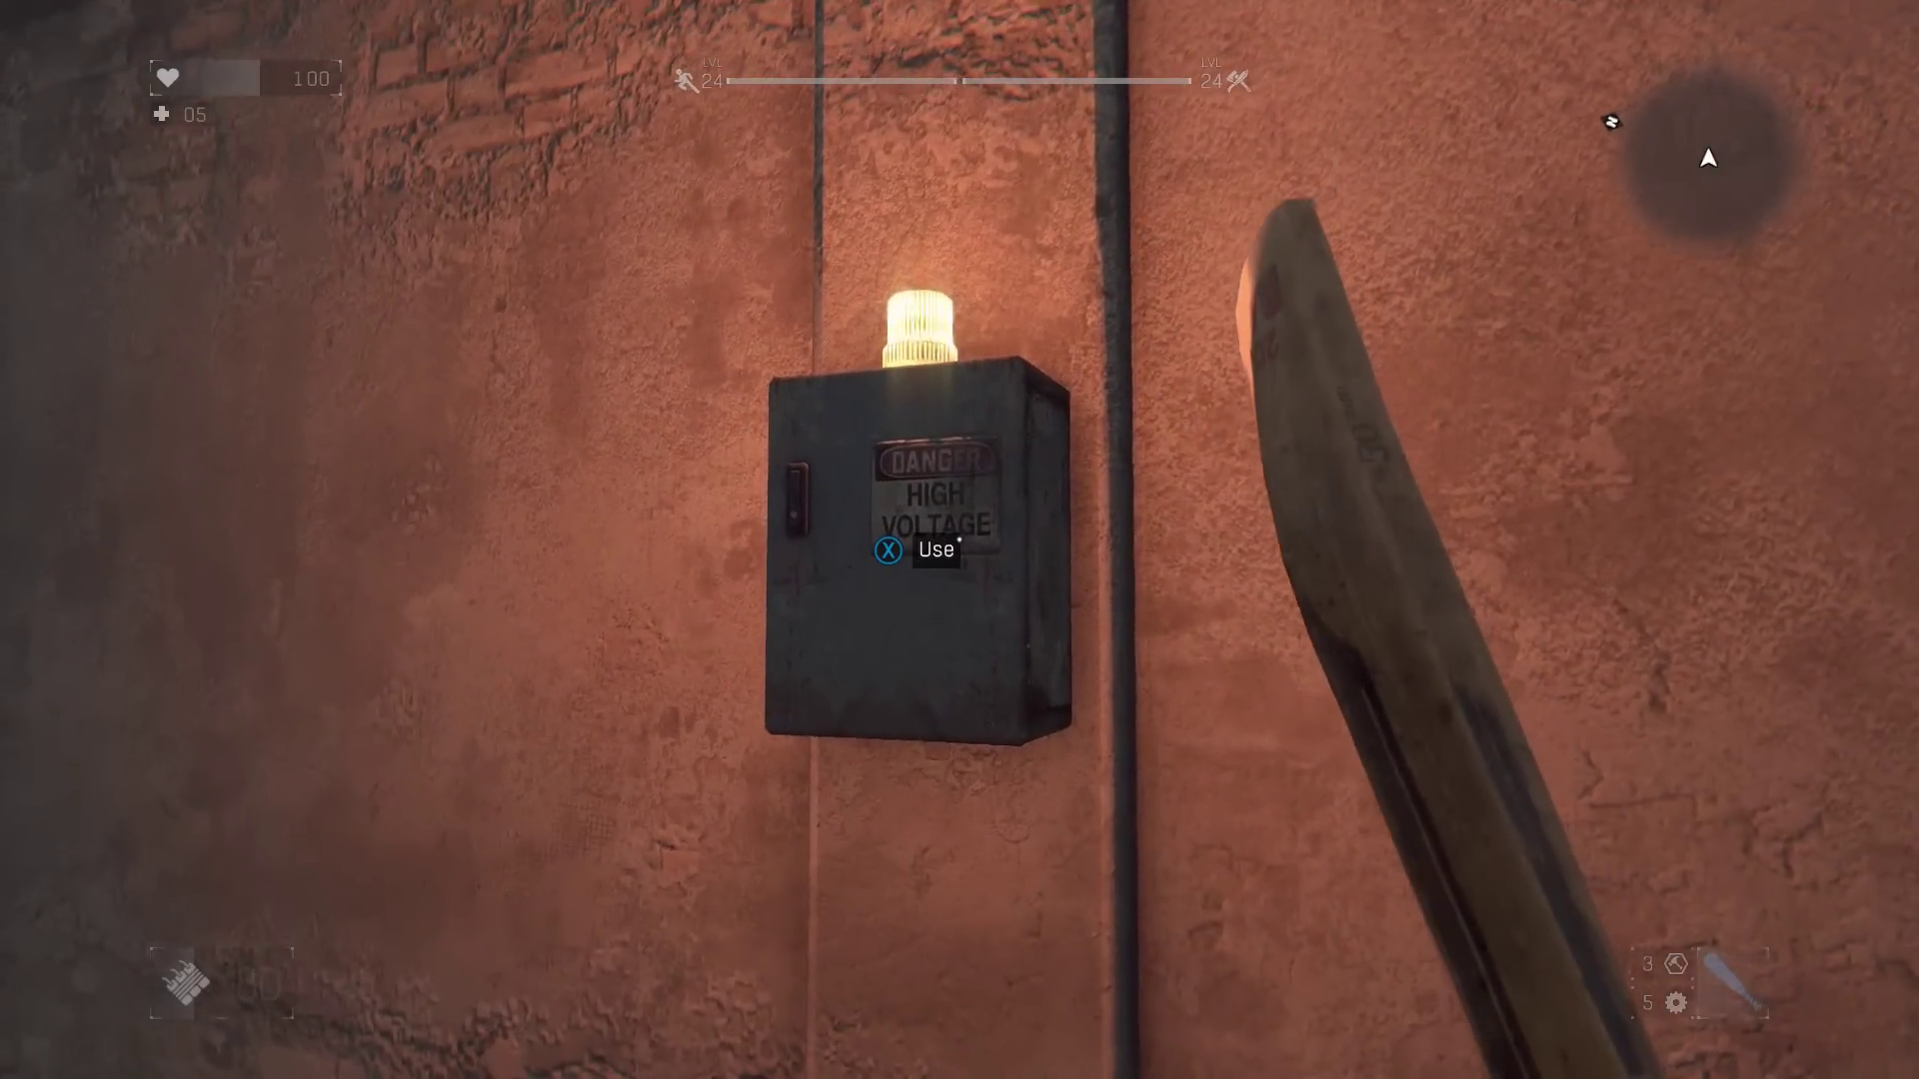
{"action": "key", "text": "e"}
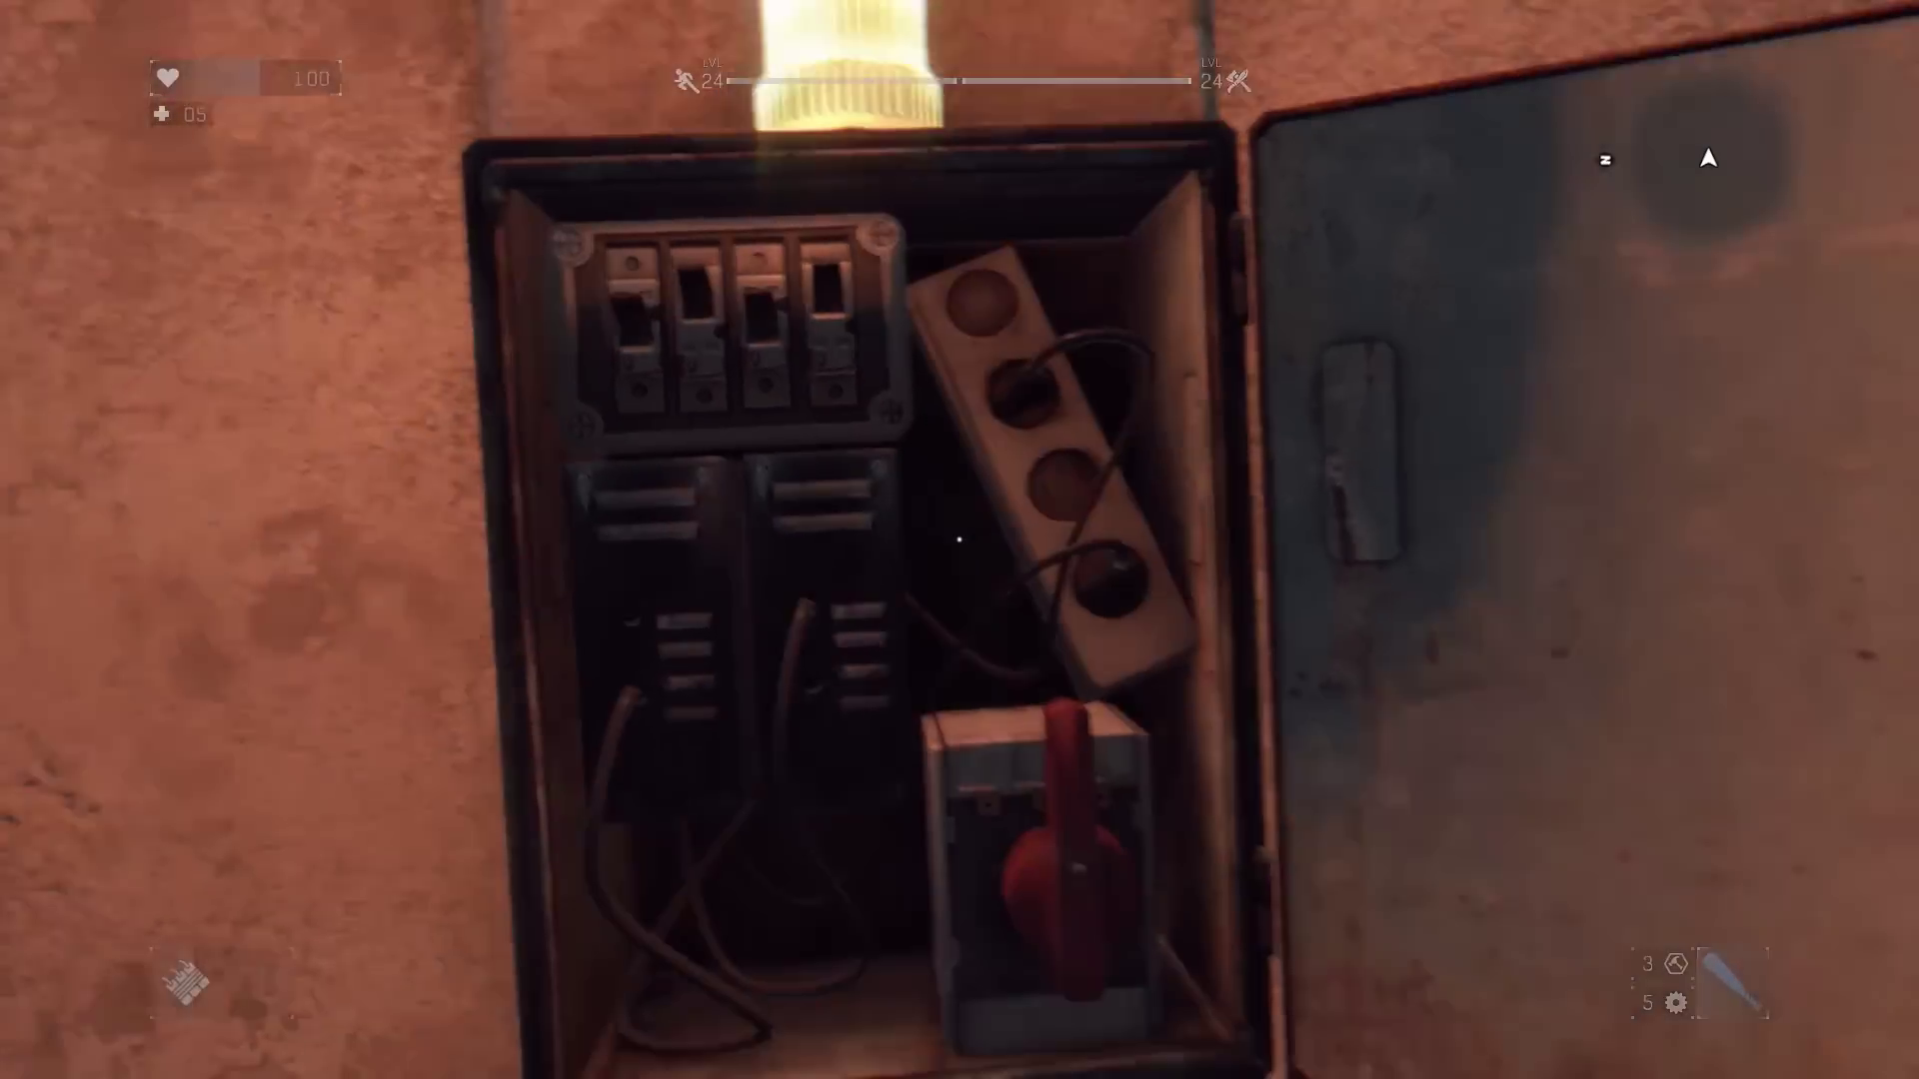
{"action": "key", "text": "s"}
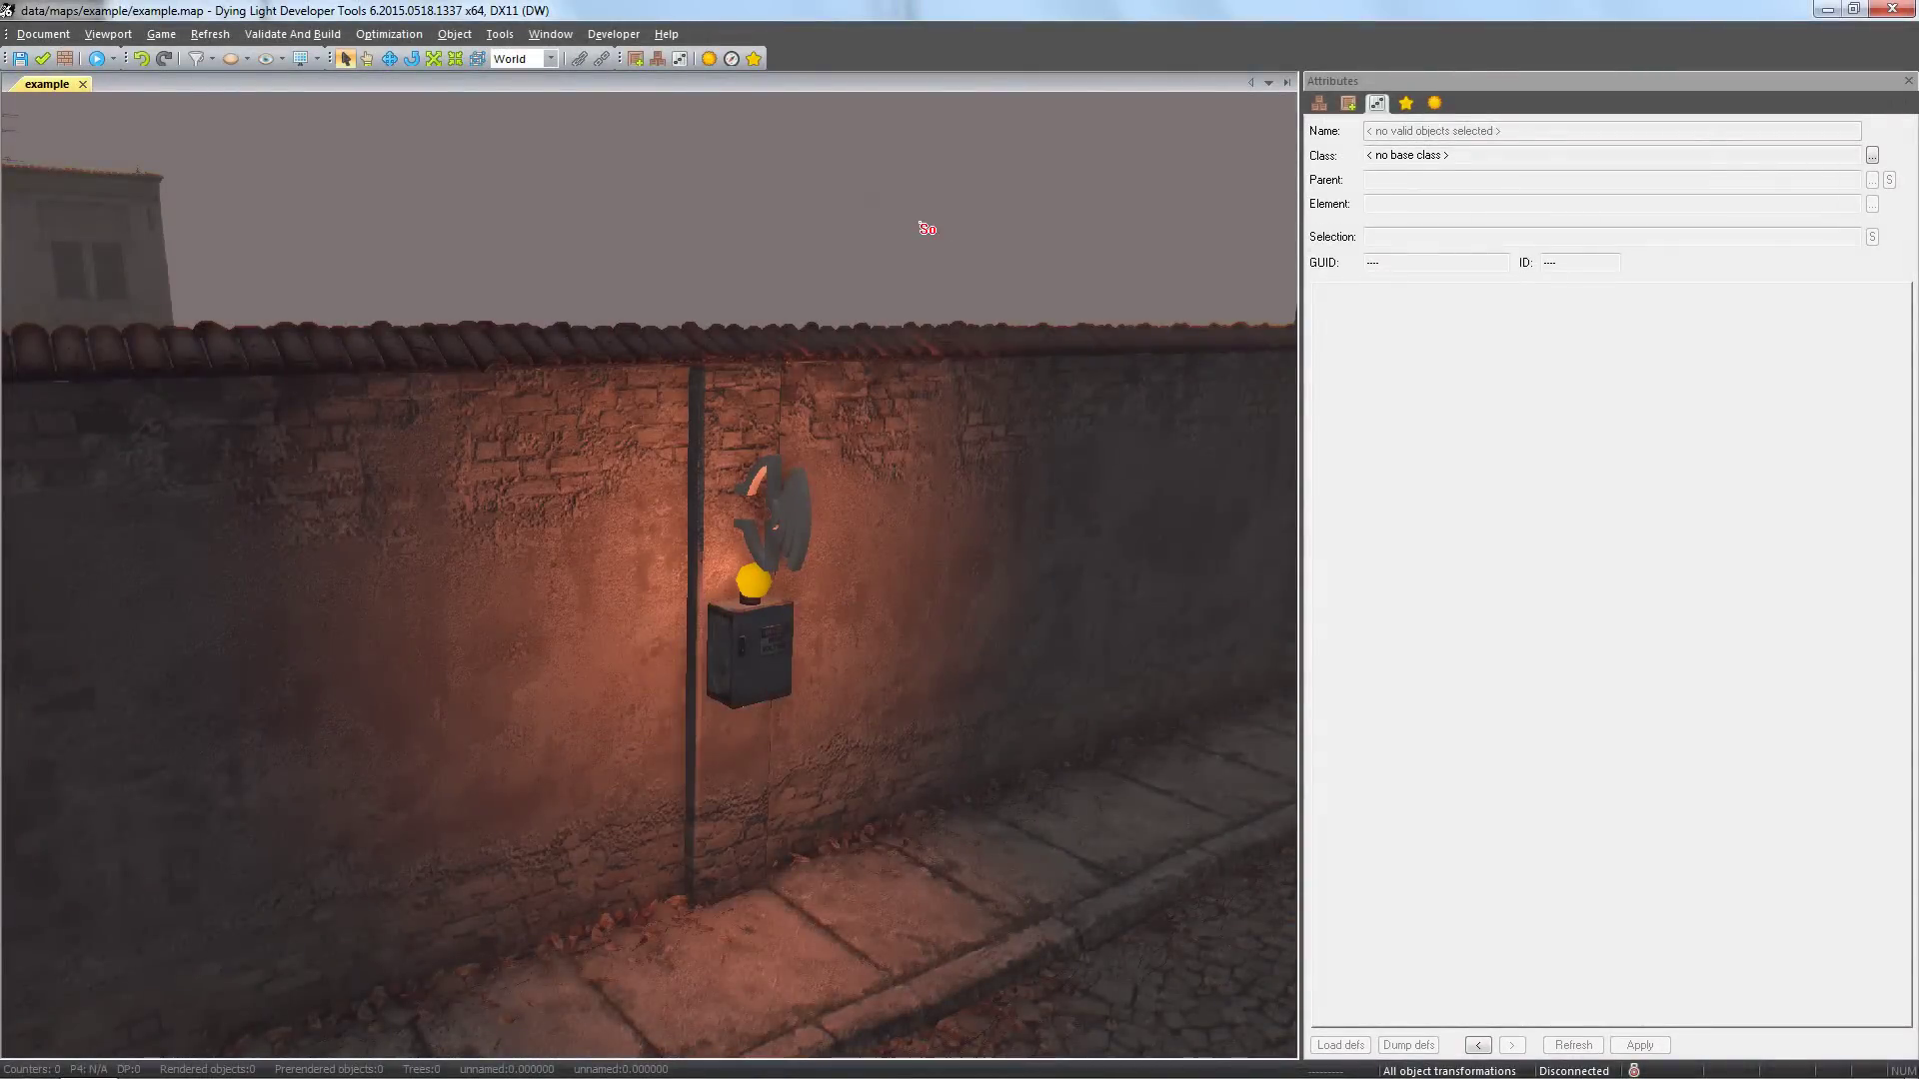
- Turn off m_LEnableState for both the sound emitter and the alarm lamp
{"action": "left_click", "coordinate": [764, 495]}
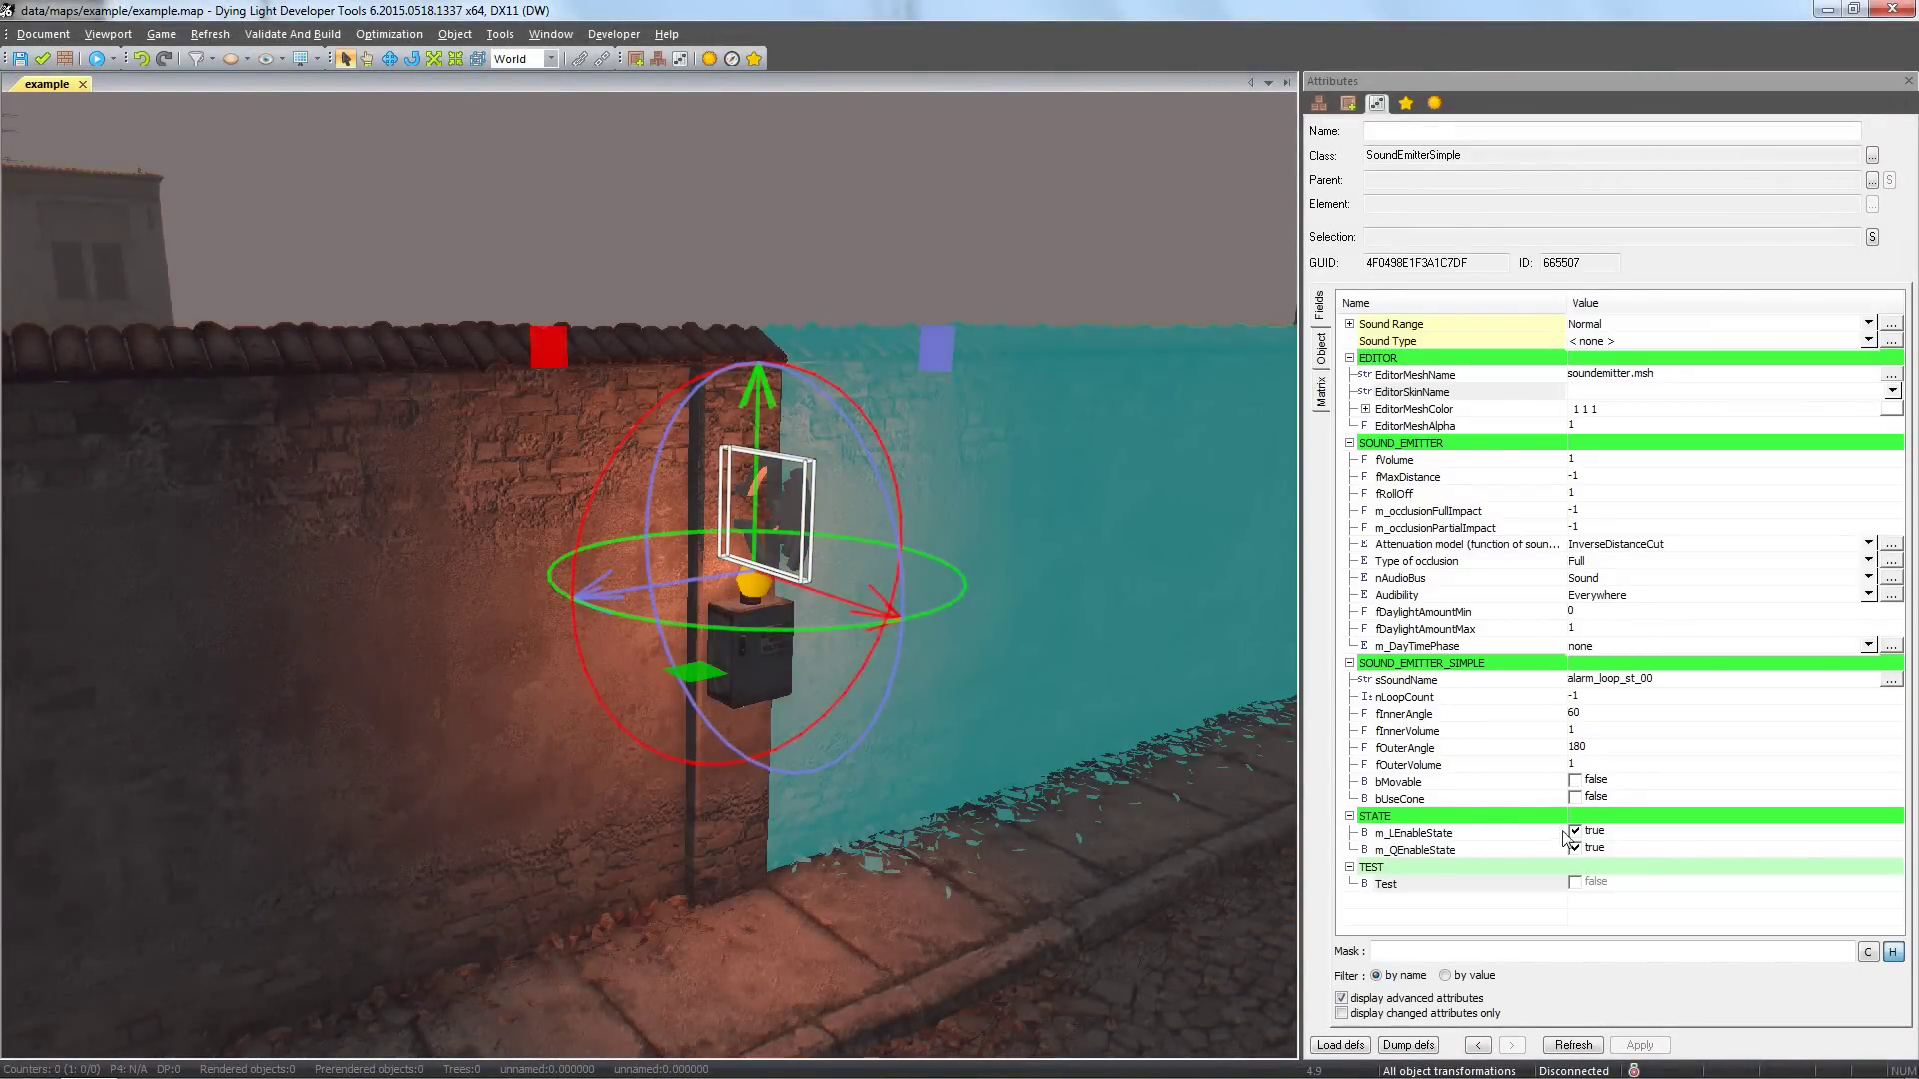
{"action": "left_click", "coordinate": [1575, 831]}
{"action": "right_click_drag", "start_coordinate": [1041, 719], "coordinate": [1028, 705]}
{"action": "key", "text": "w"}
{"action": "left_click", "coordinate": [704, 649]}
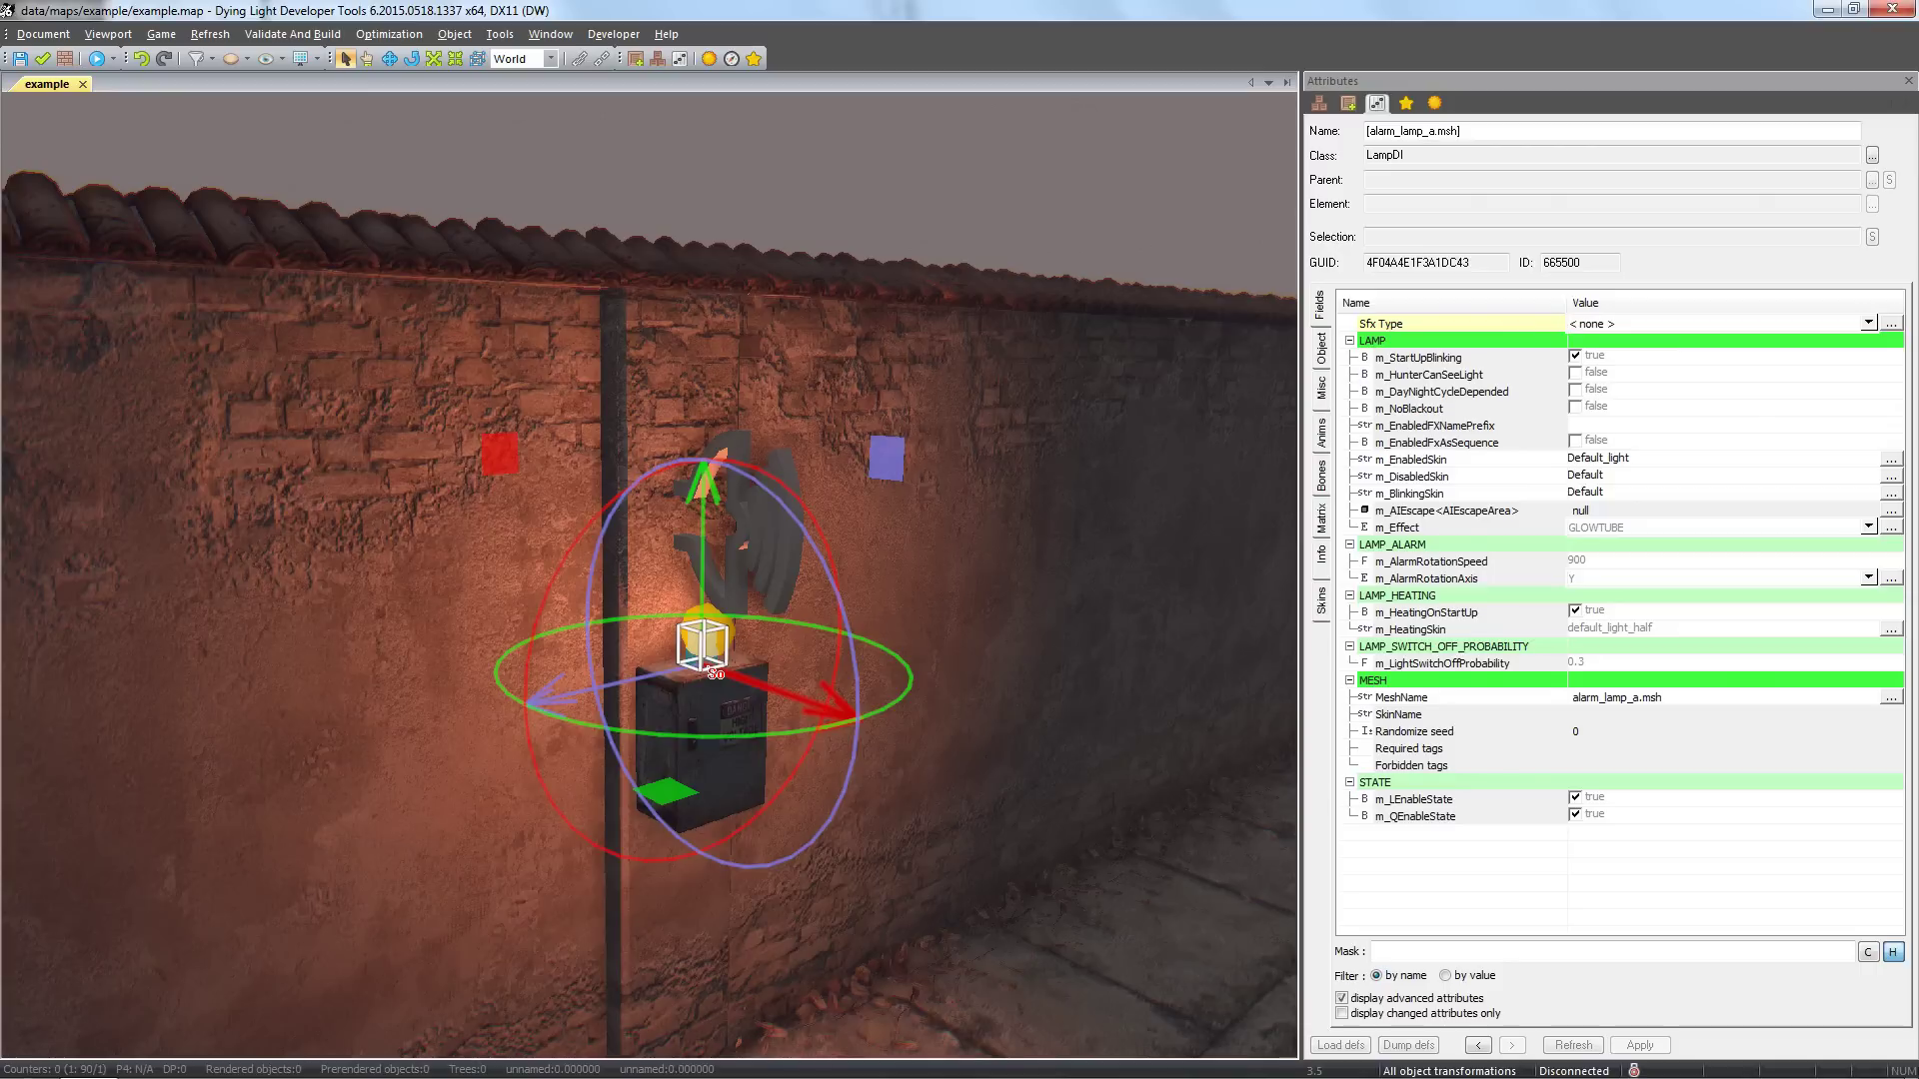
{"action": "left_click", "coordinate": [1575, 799]}
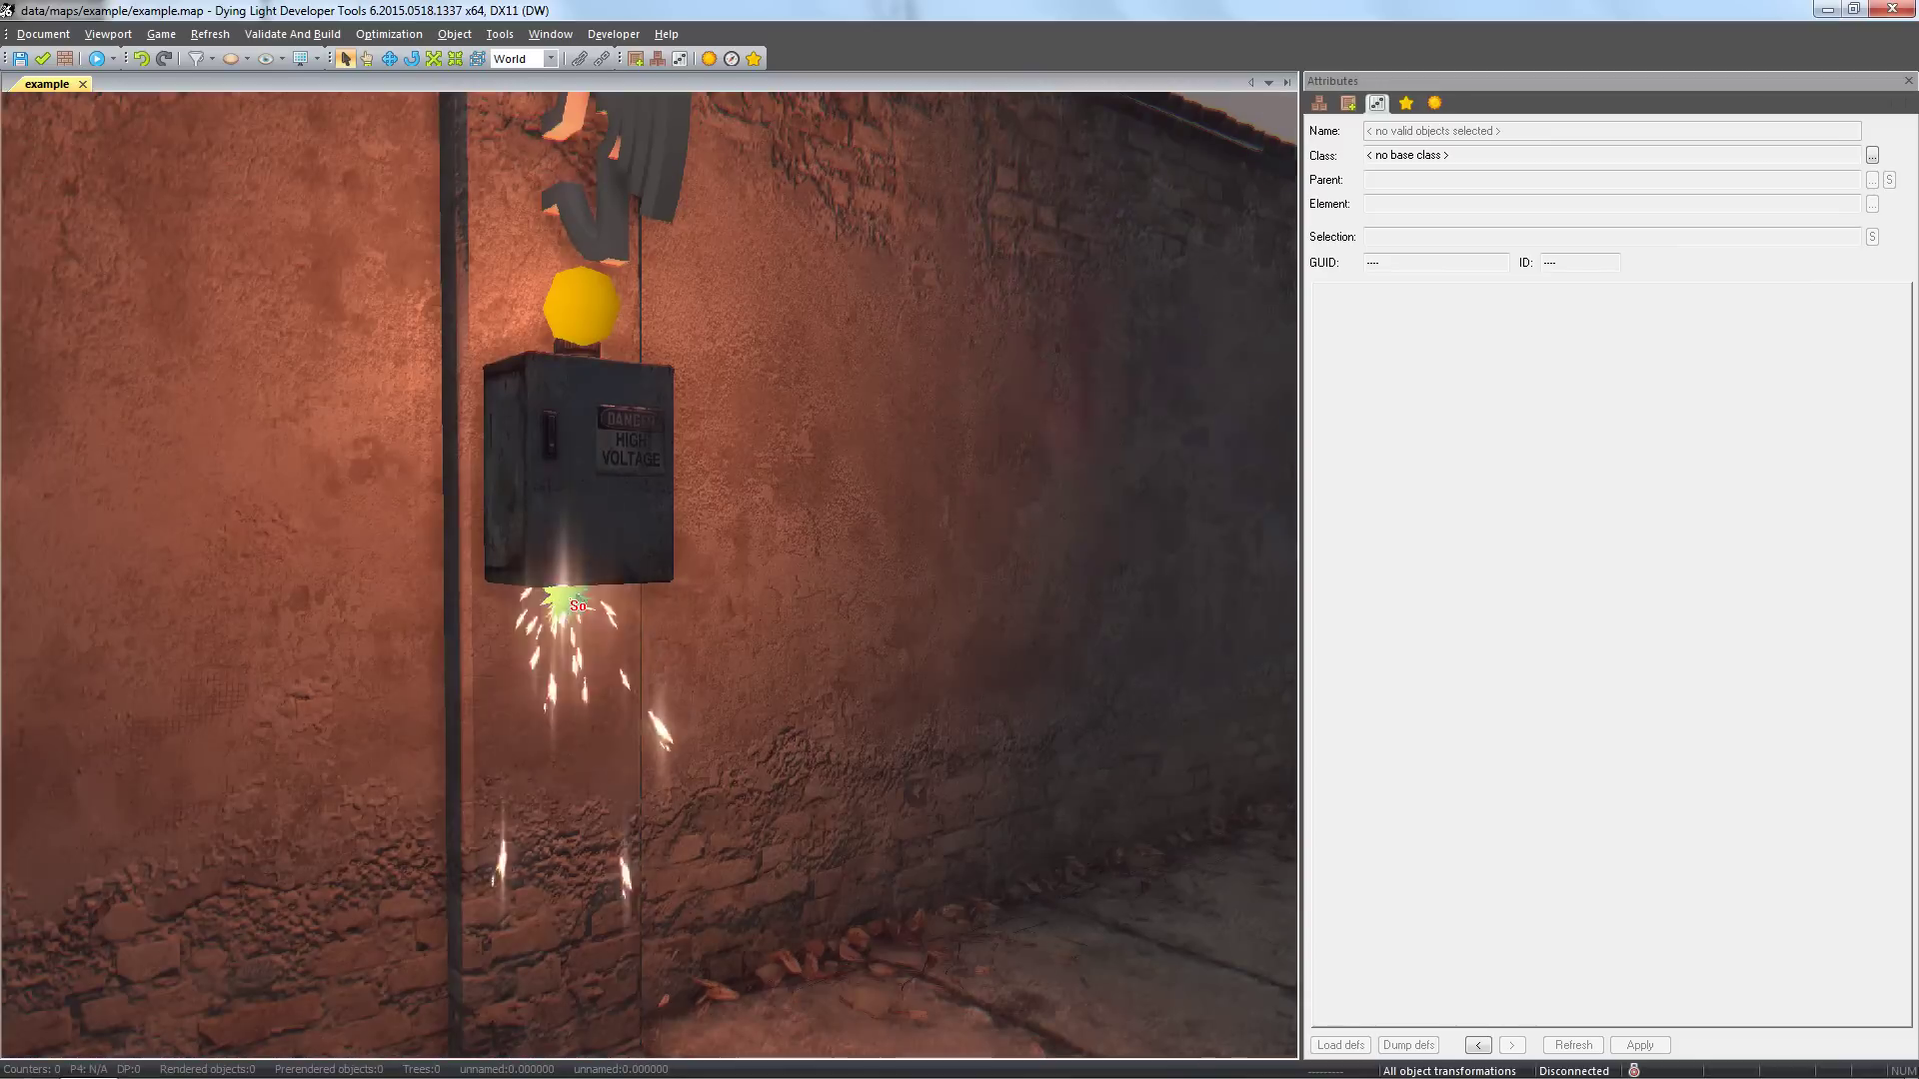
- Turn off m_LEnableState for the falling sparks FX emitter under the breaker box and deselect it
{"action": "left_click", "coordinate": [556, 586]}
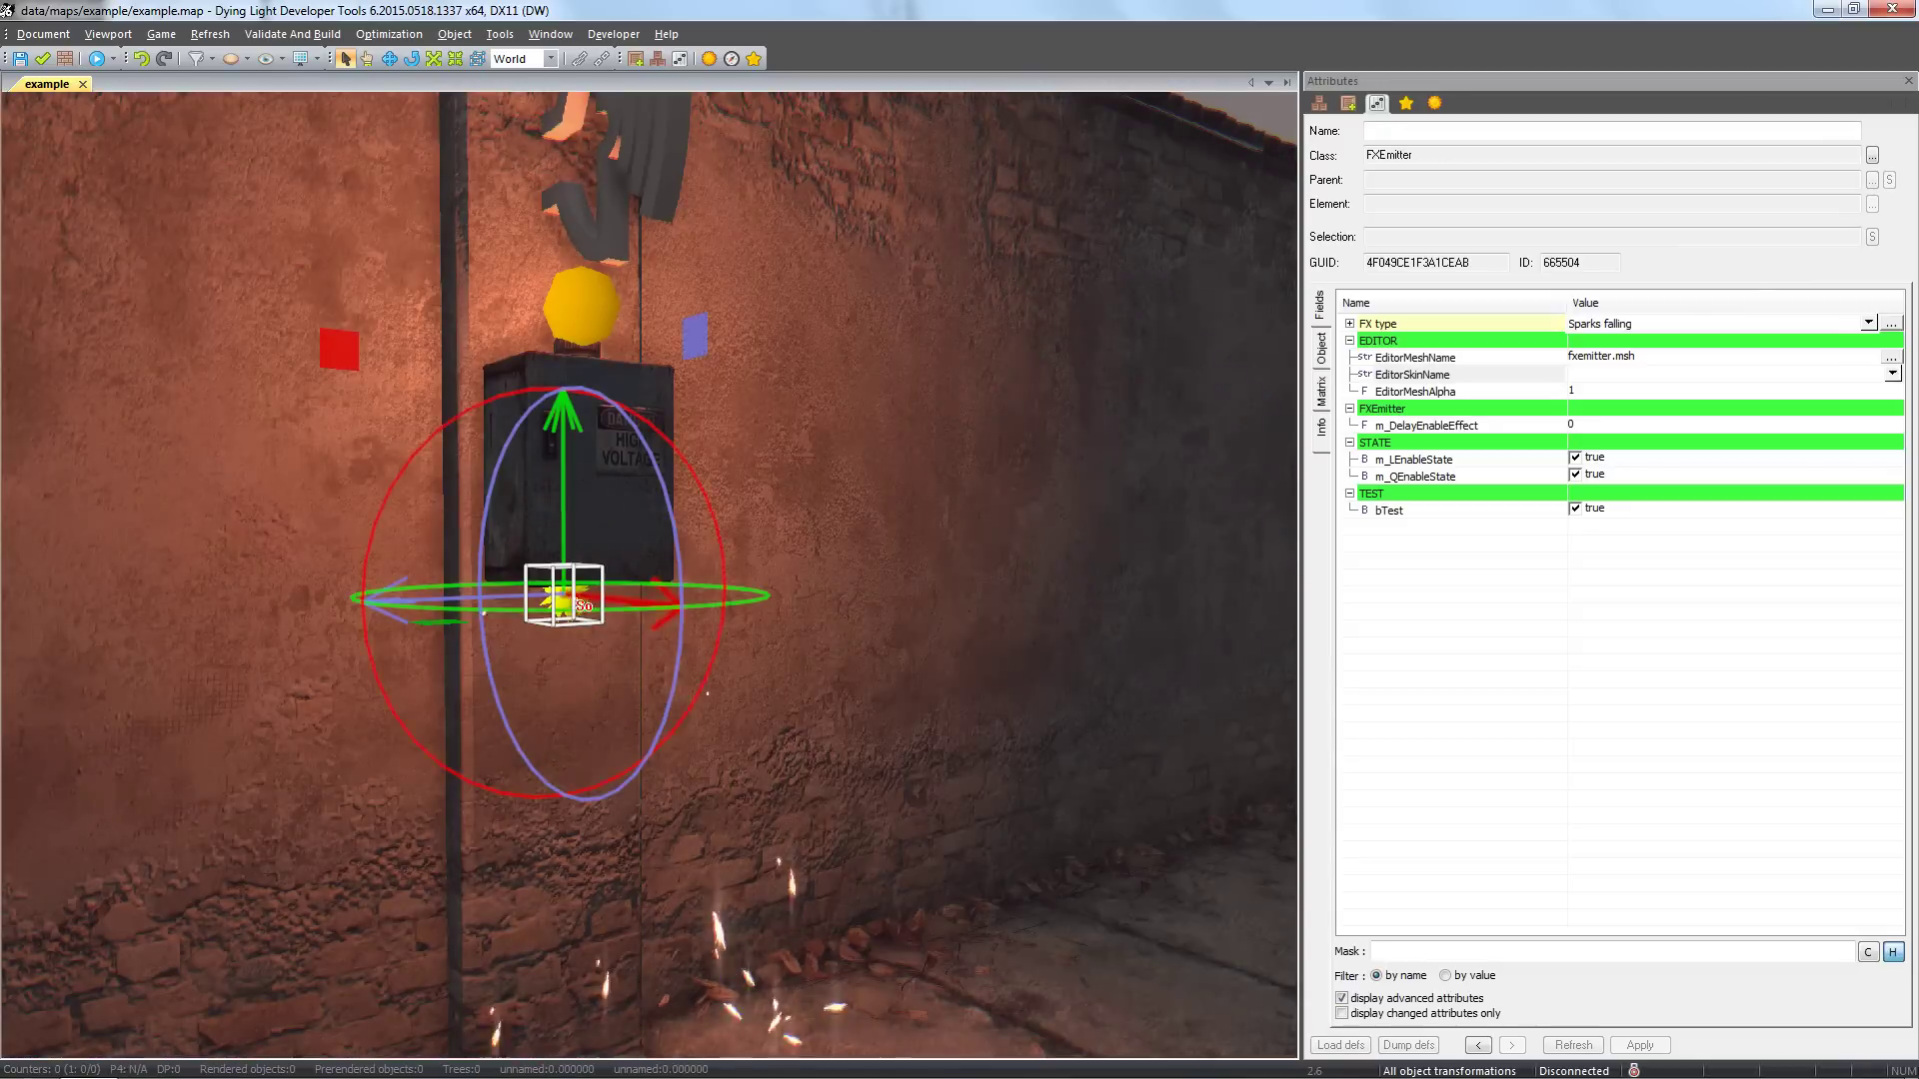
{"action": "left_click", "coordinate": [1575, 457]}
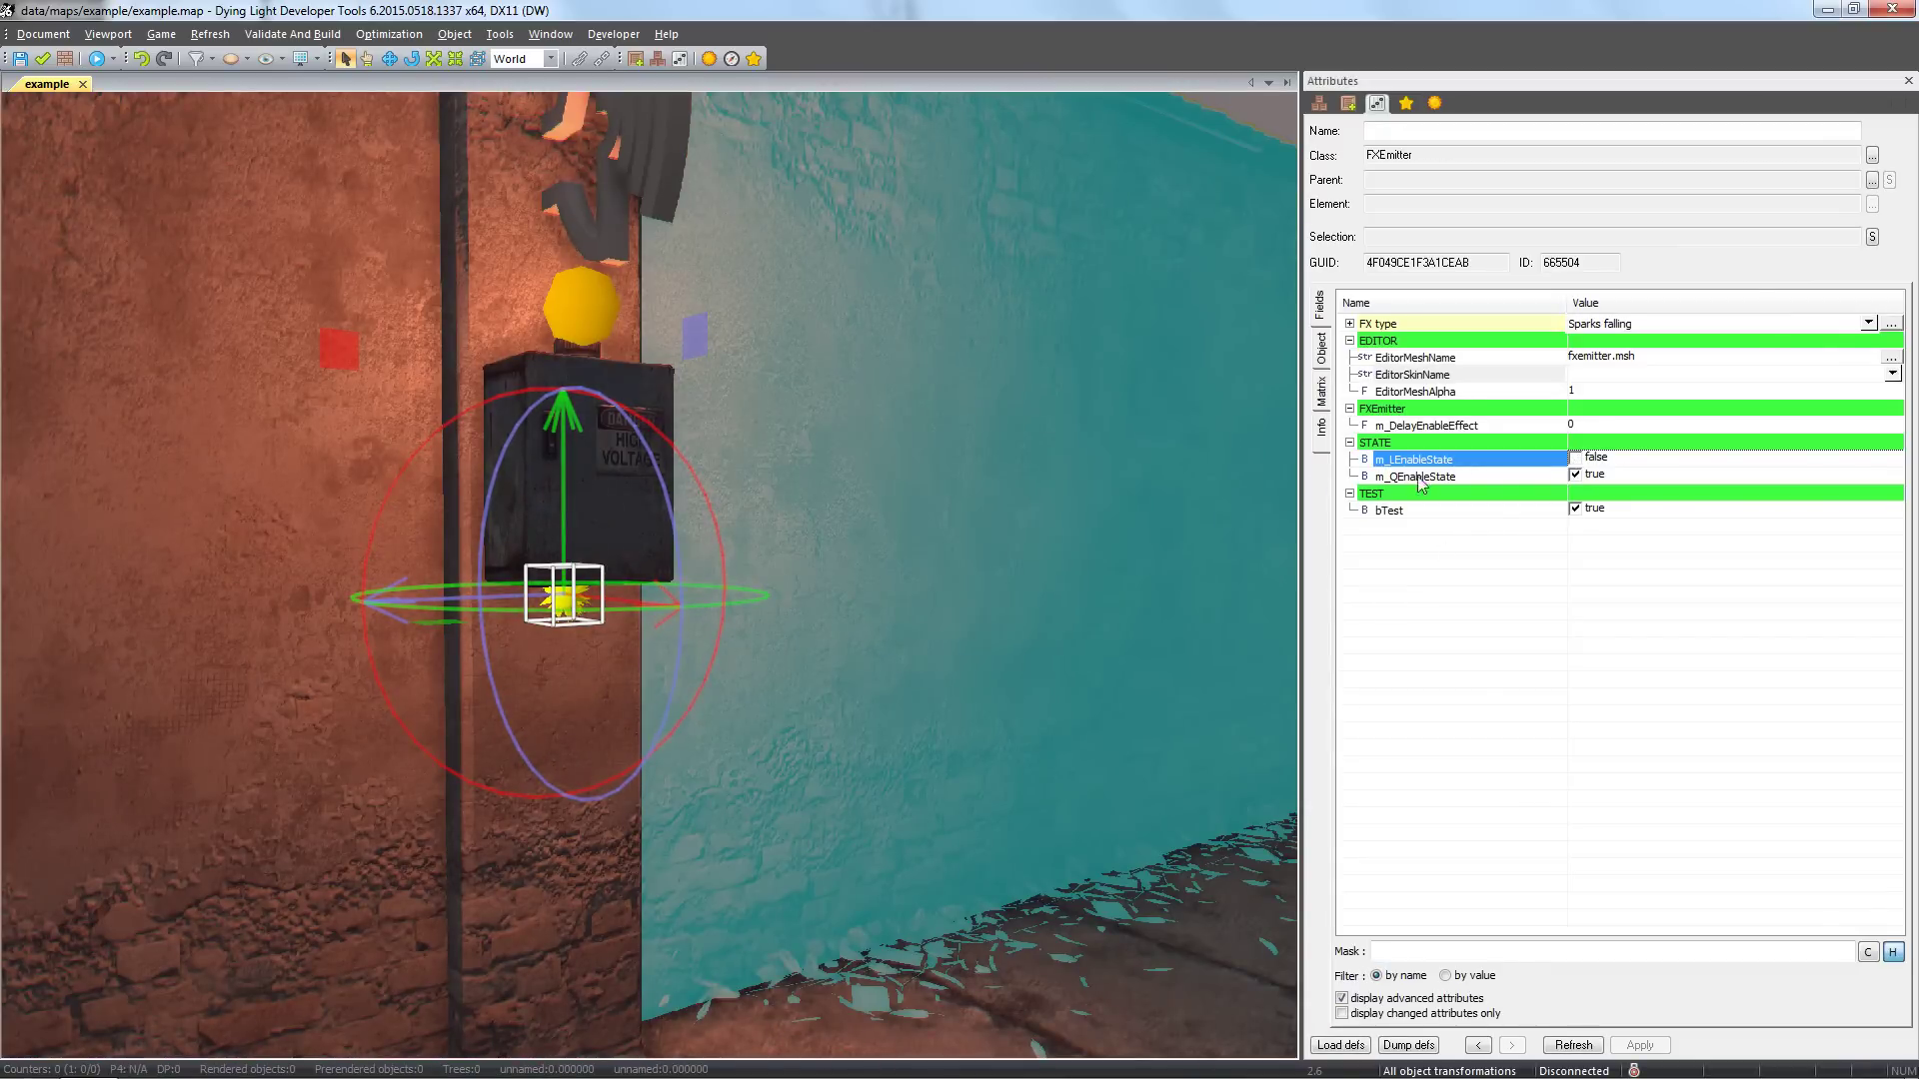
{"action": "left_click", "coordinate": [889, 463]}
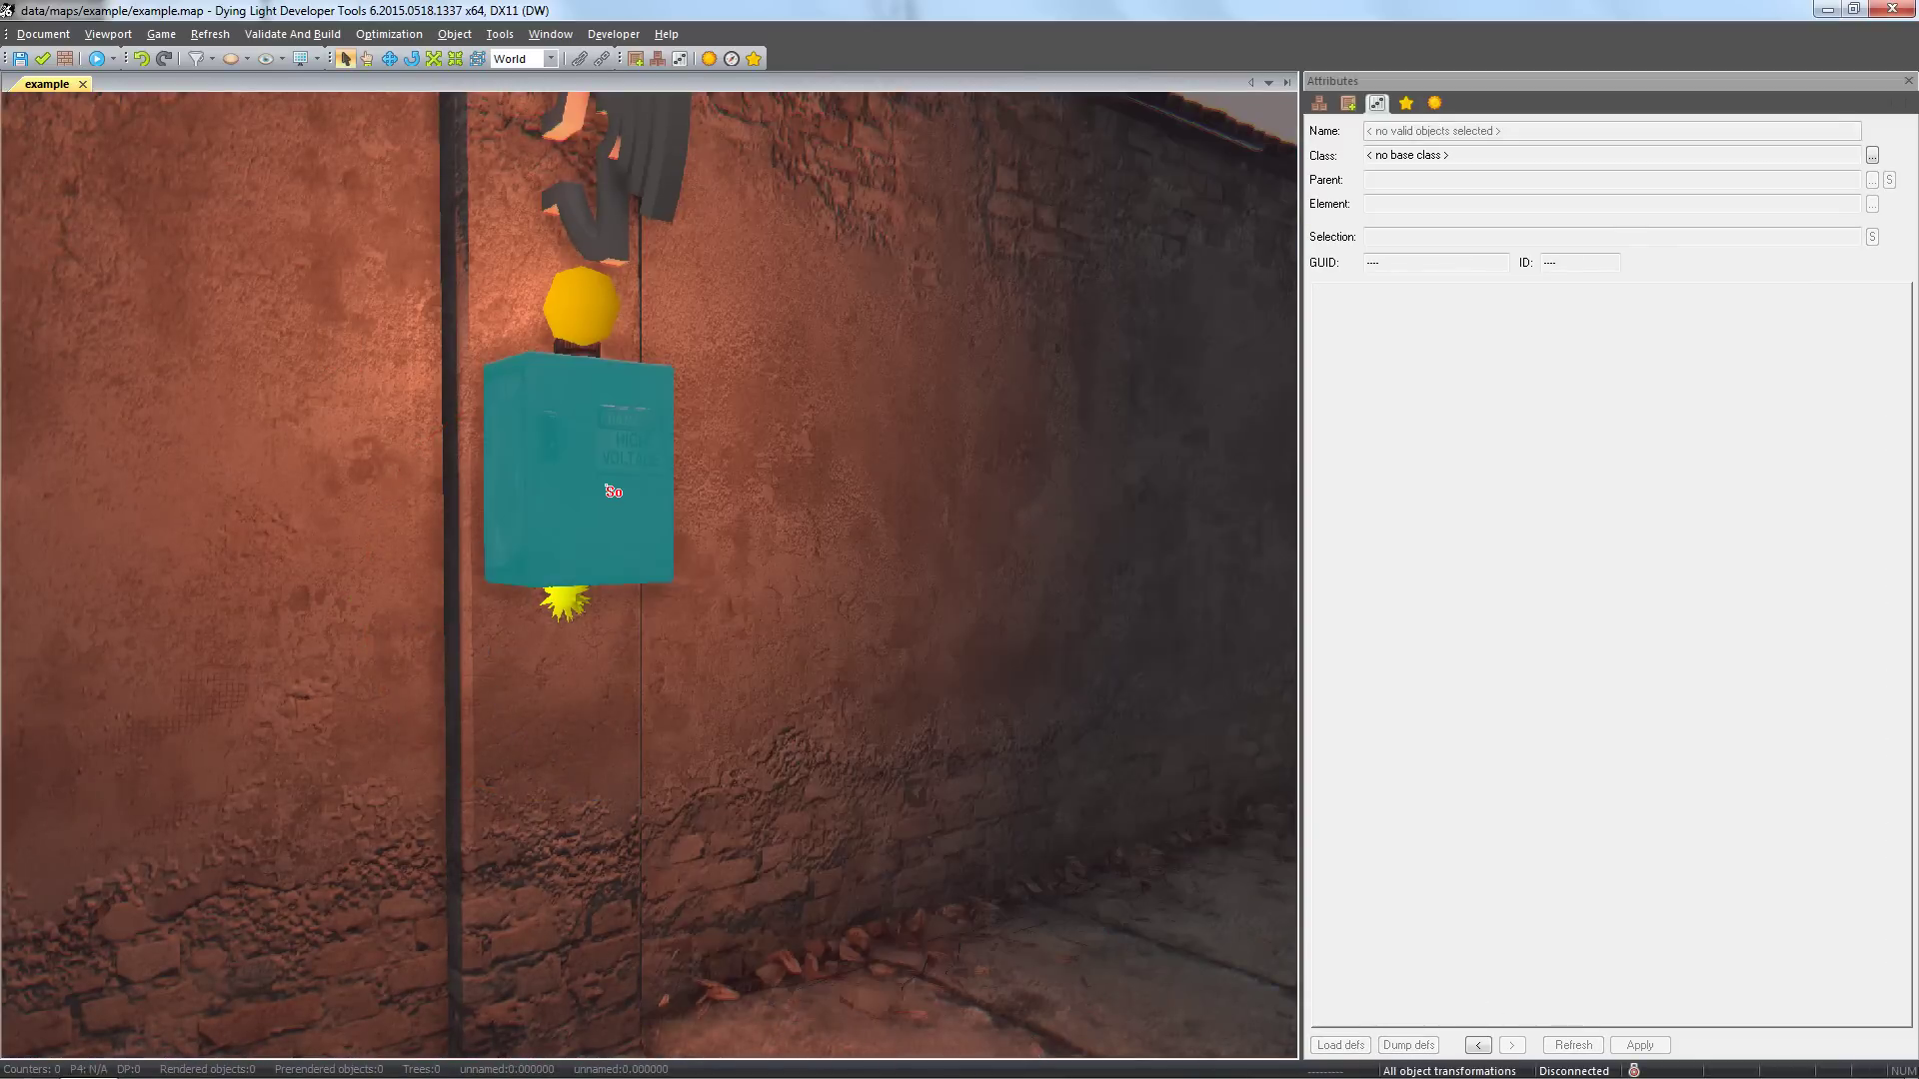
- Add the sound emitter to the m_Targets list of the breaker box trigger
{"action": "left_click", "coordinate": [606, 487]}
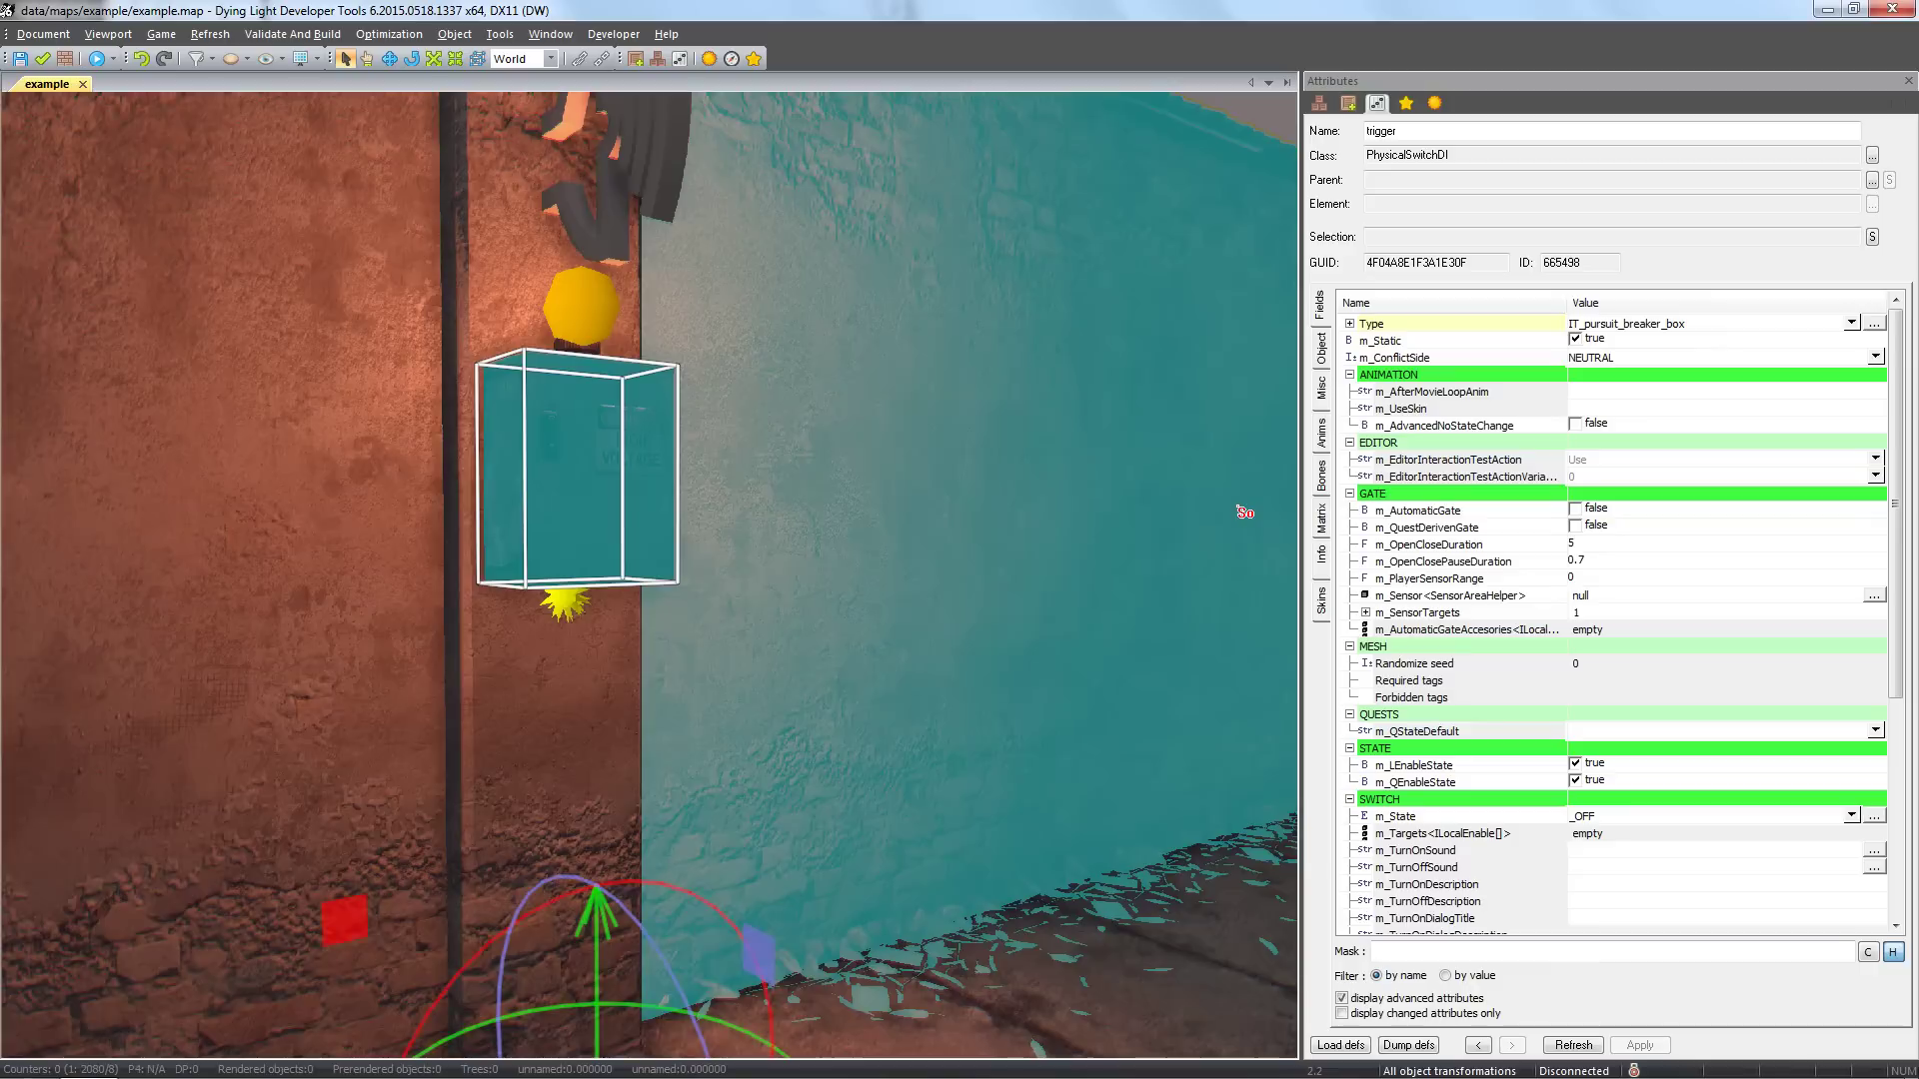
{"action": "left_click", "coordinate": [1658, 820]}
{"action": "left_click", "coordinate": [1616, 842]}
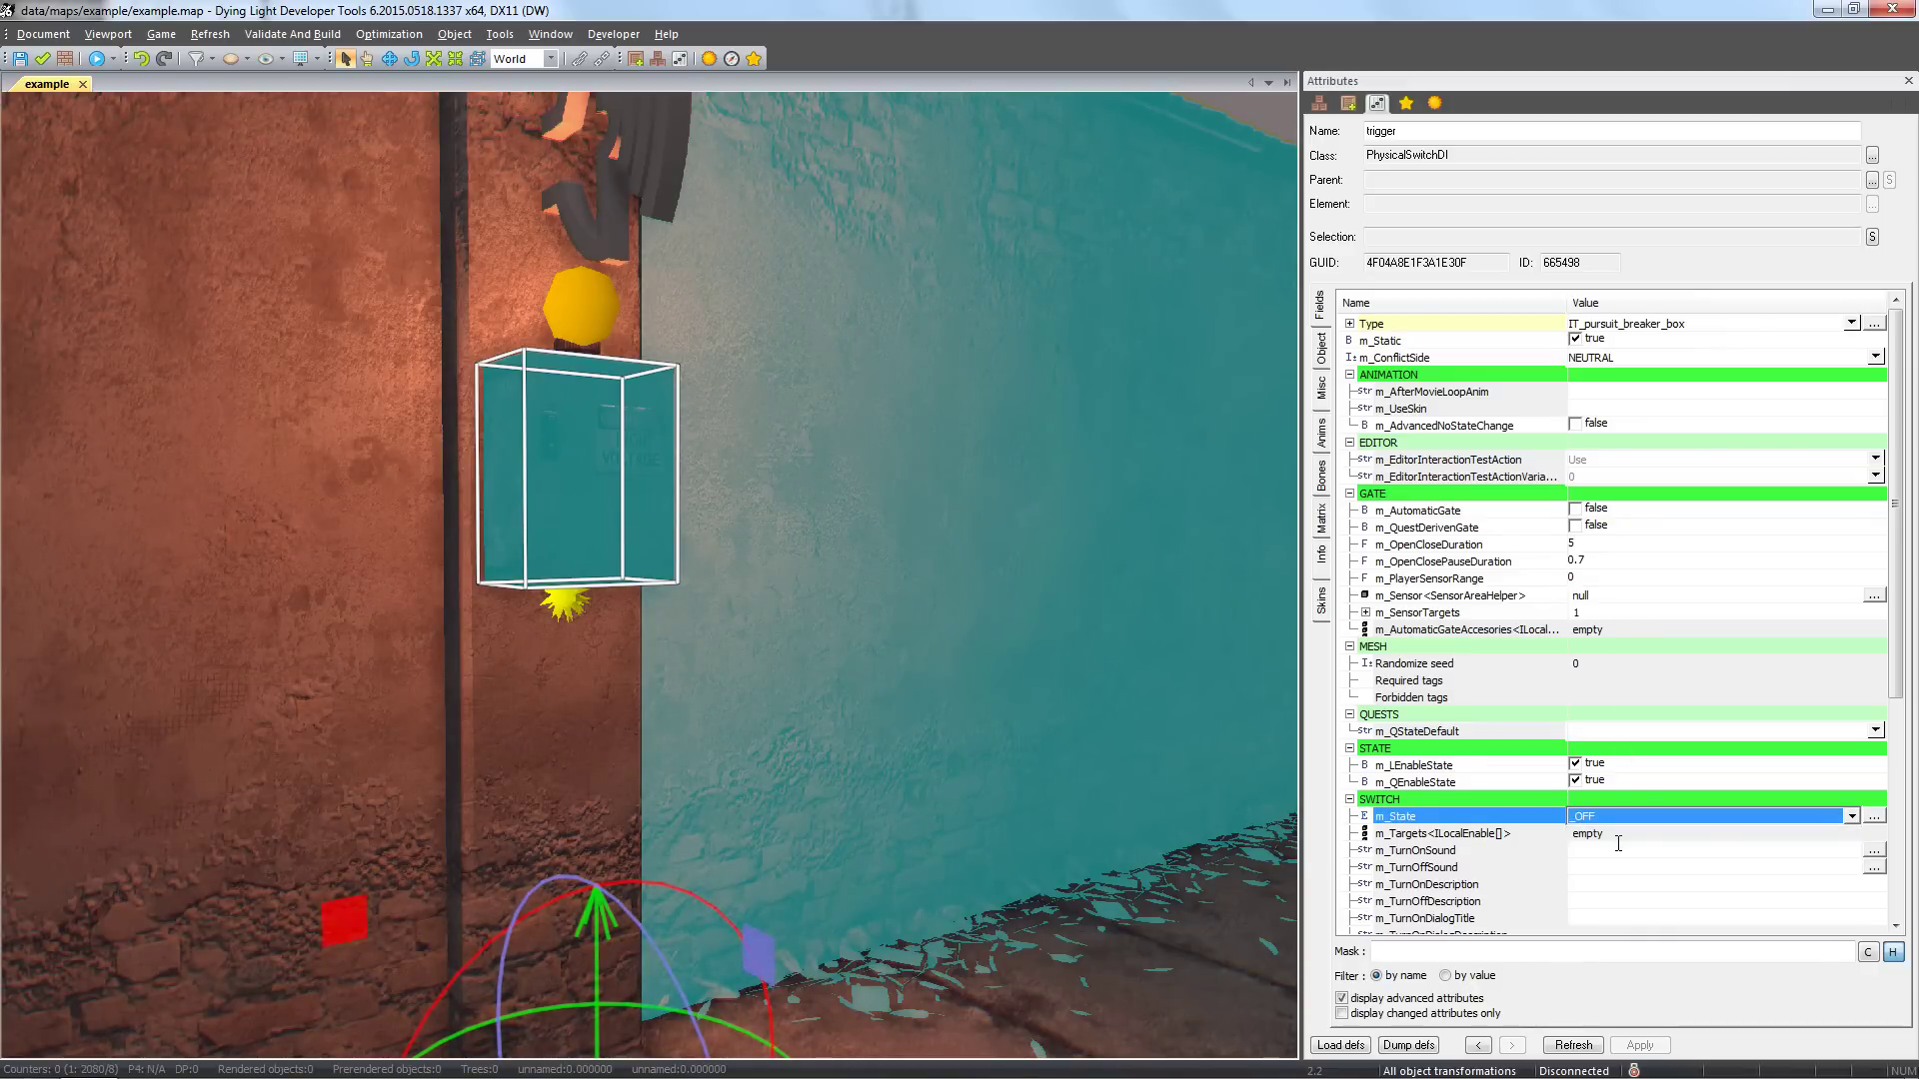
{"action": "left_click", "coordinate": [1478, 837]}
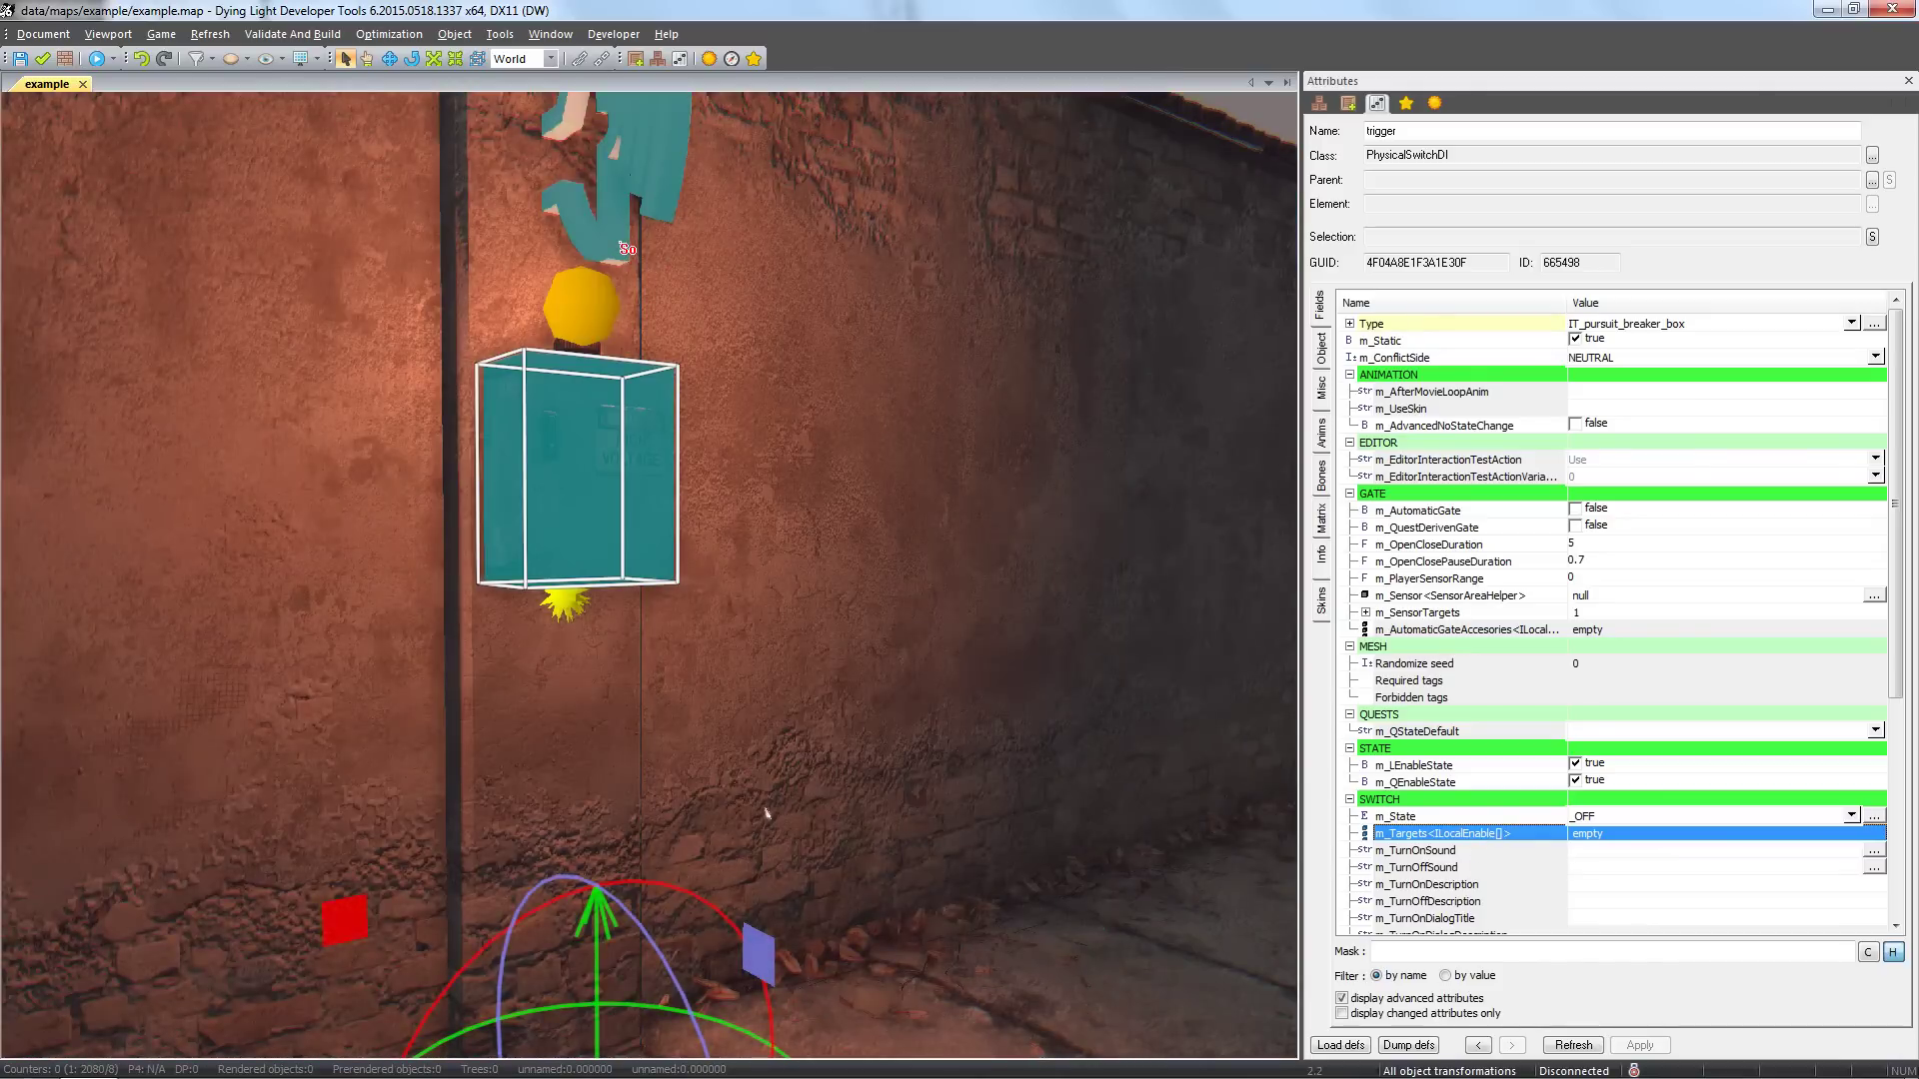
{"action": "right_click", "coordinate": [620, 242]}
{"action": "left_click", "coordinate": [685, 278]}
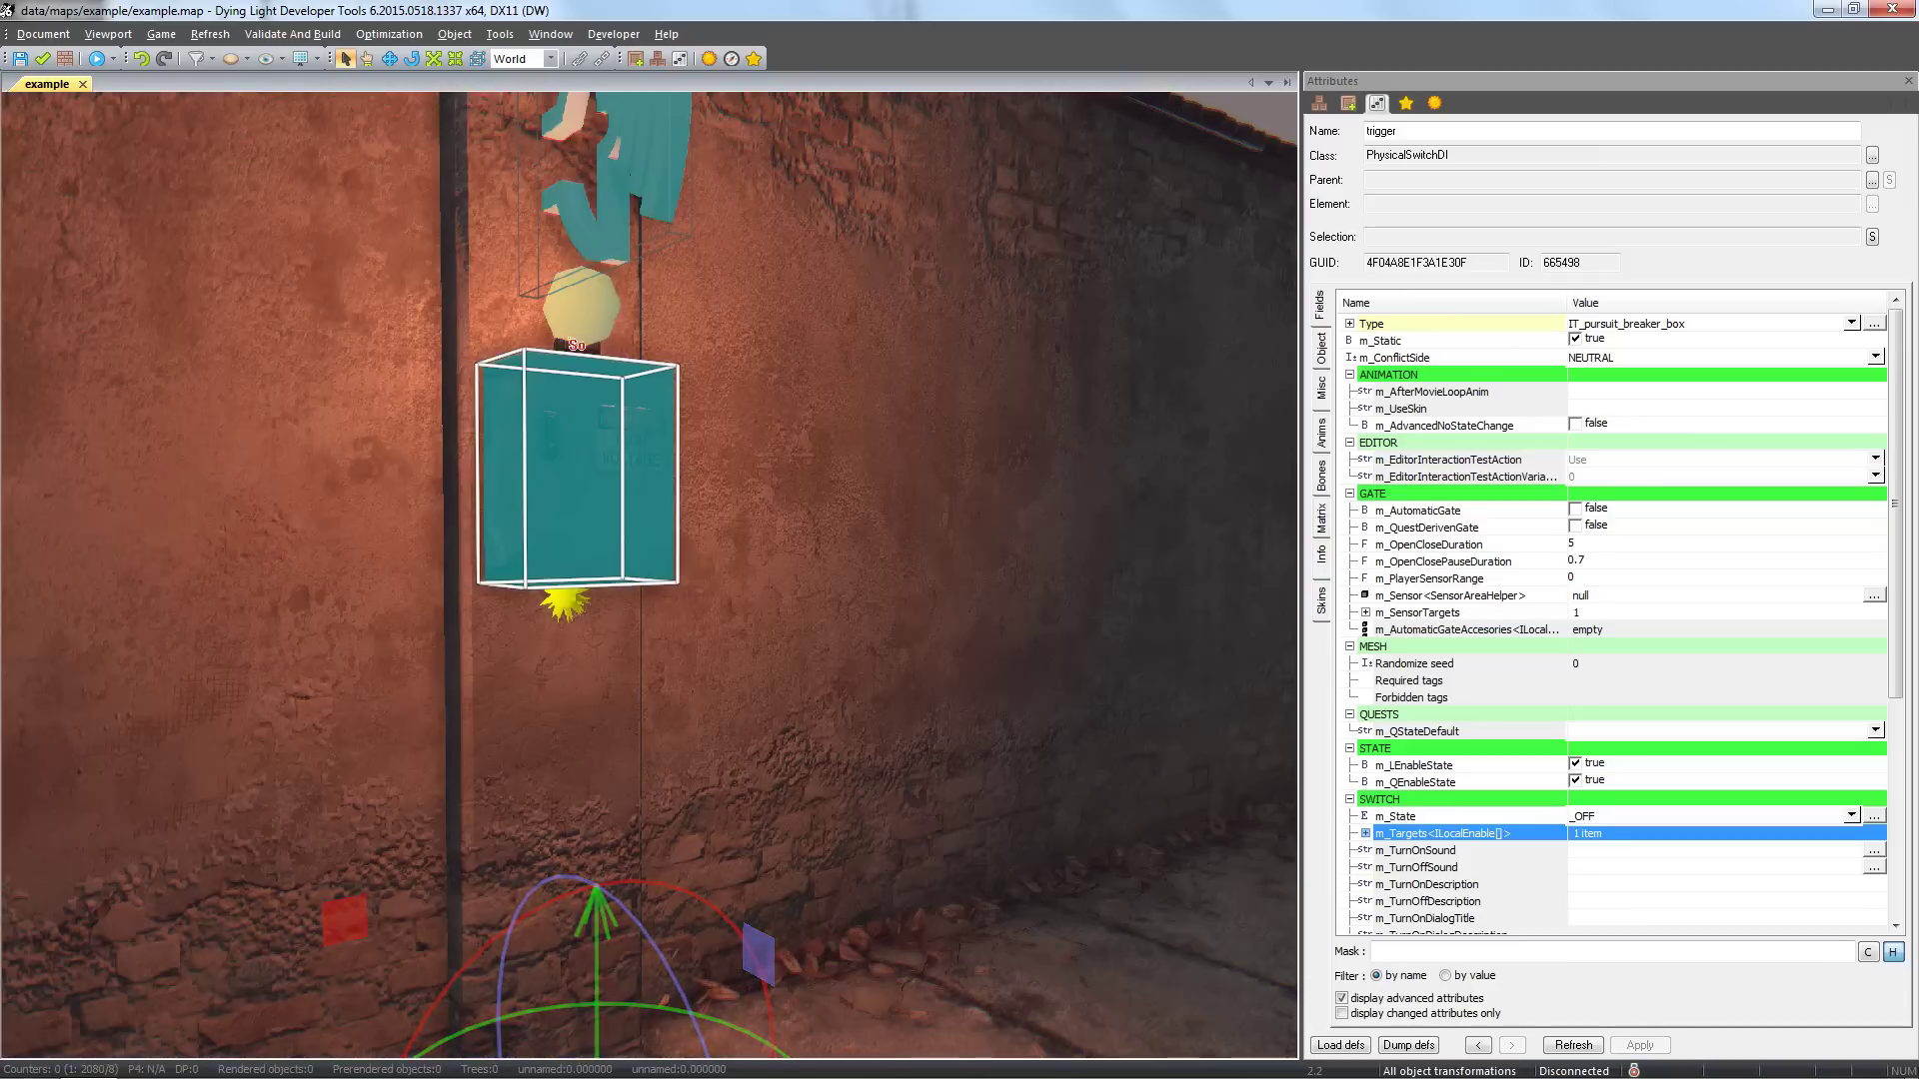
- Add the alarm lamp and the sparks FX emitter to the trigger's m_Targets and deselect the trigger
{"action": "right_click", "coordinate": [567, 347]}
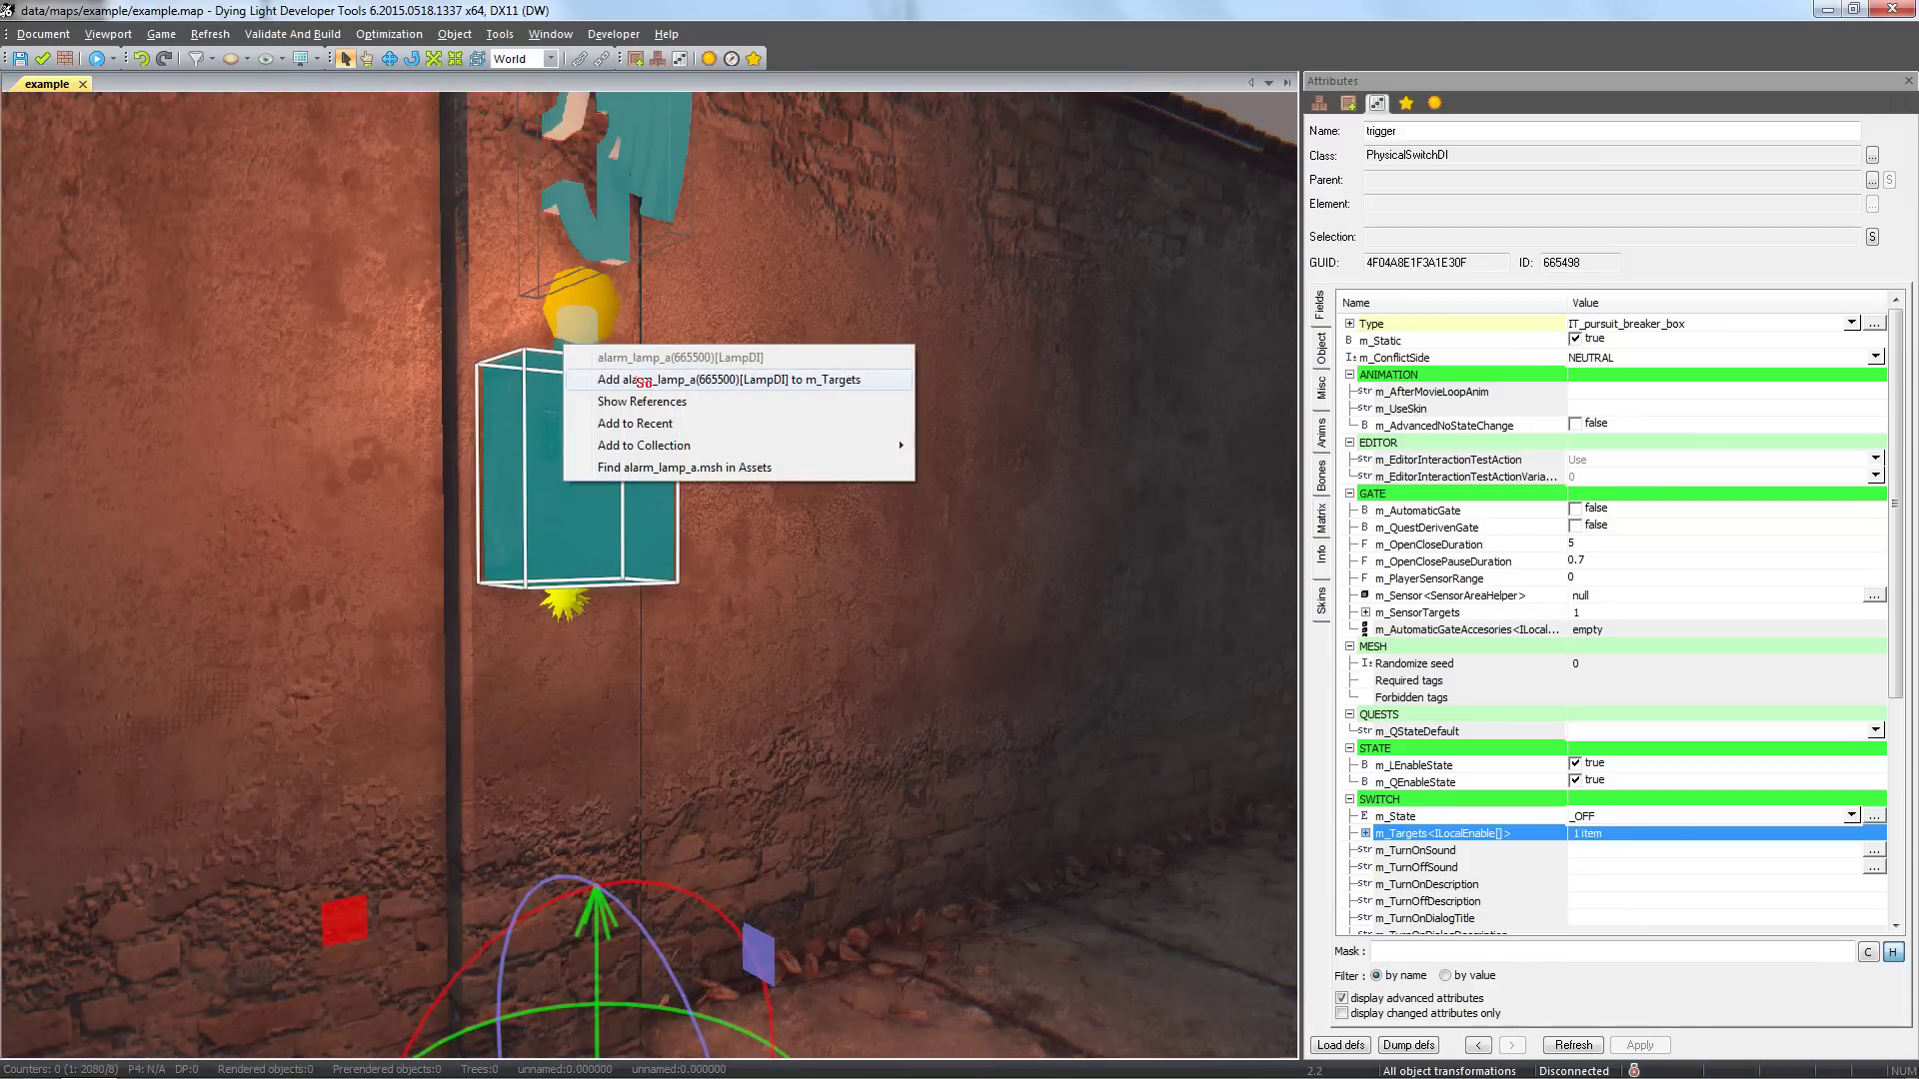
{"action": "left_click", "coordinate": [640, 380]}
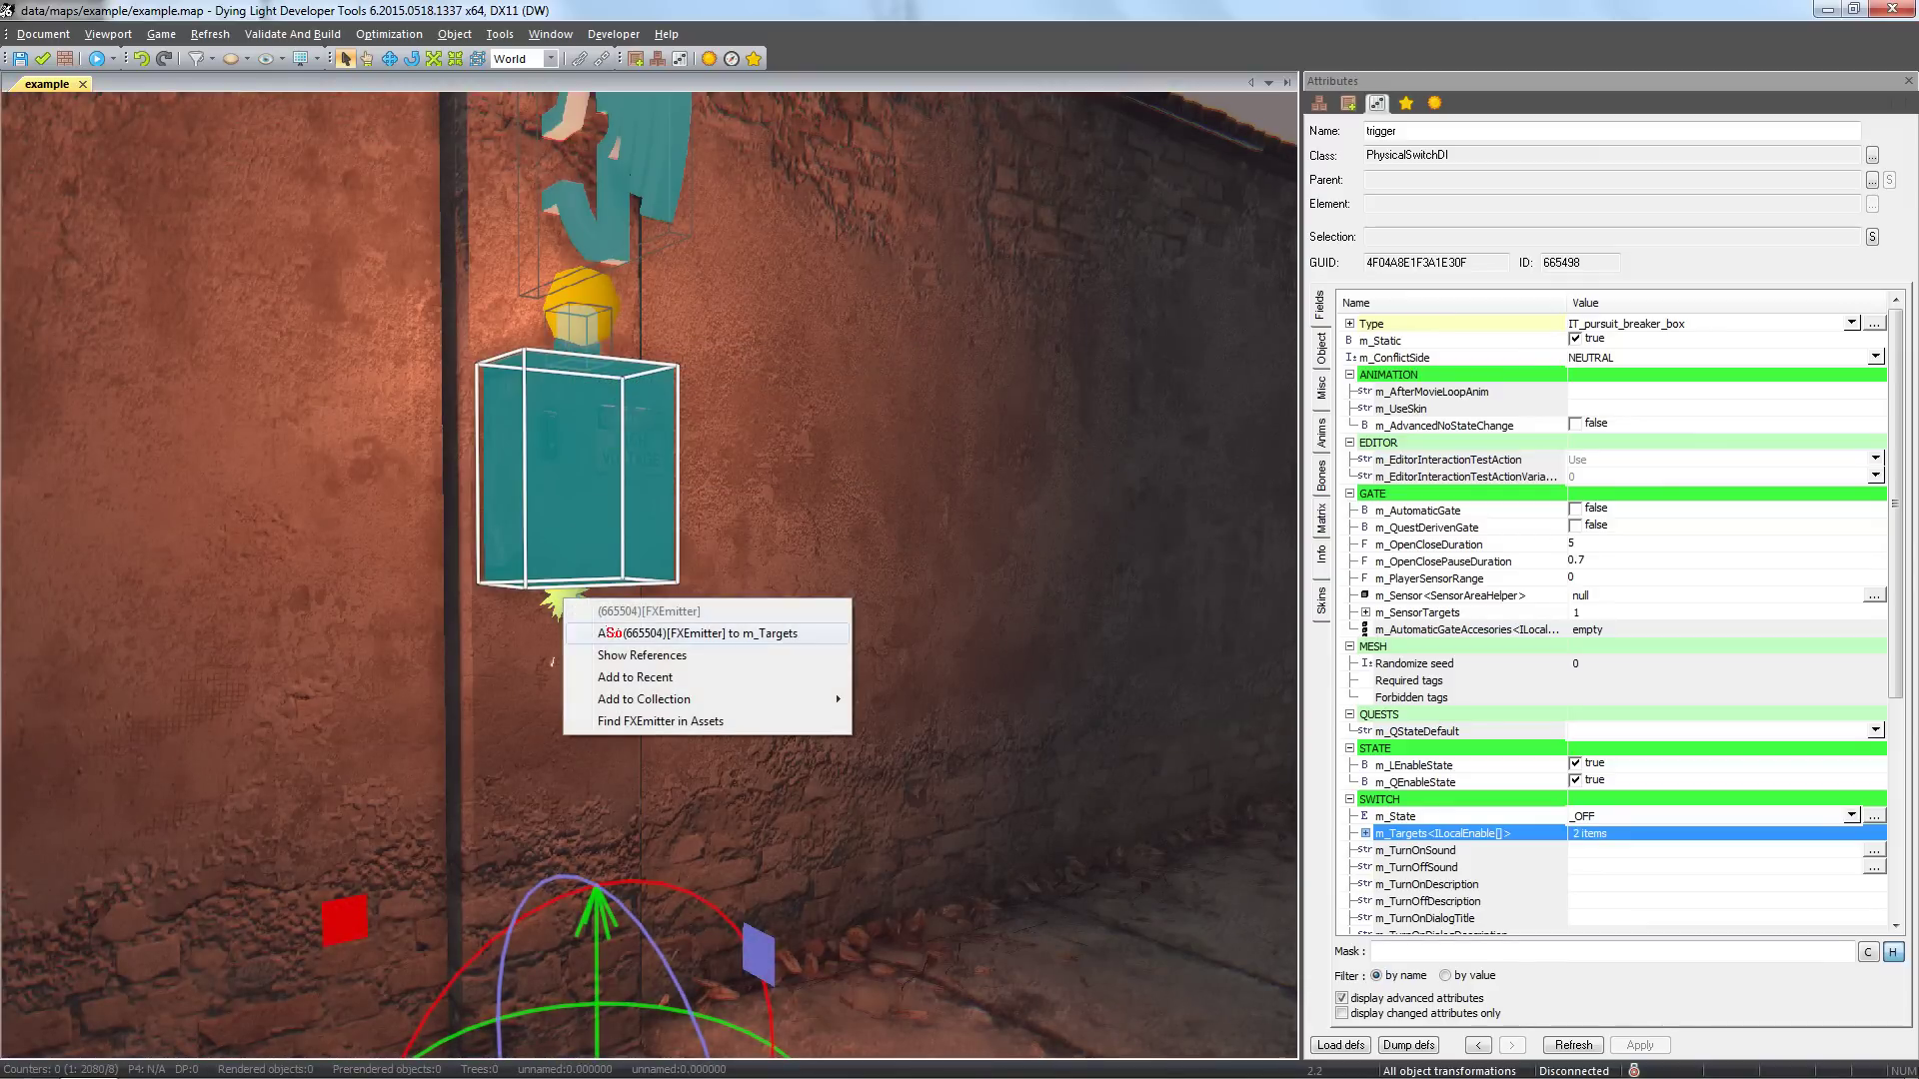
{"action": "left_click", "coordinate": [614, 632]}
{"action": "middle_click_drag", "start_coordinate": [757, 484], "coordinate": [756, 484]}
{"action": "left_click", "coordinate": [754, 469]}
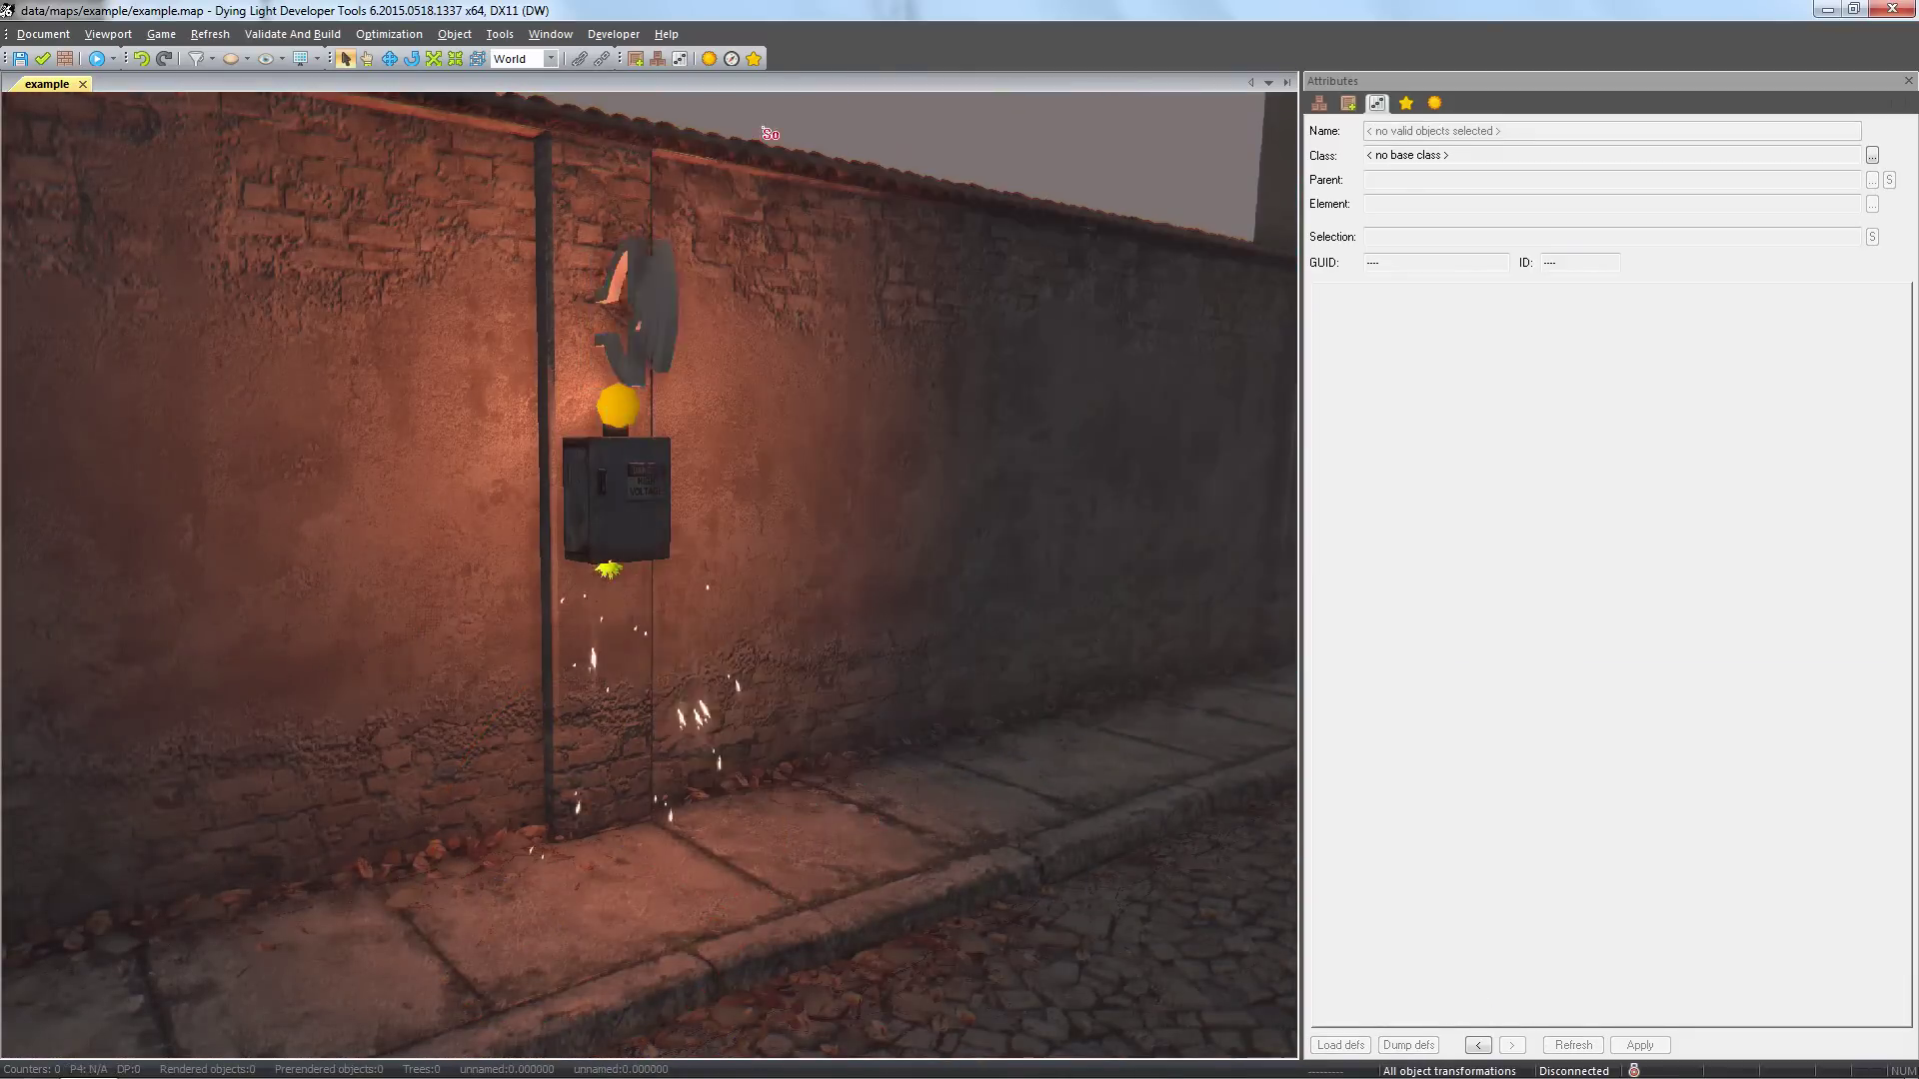